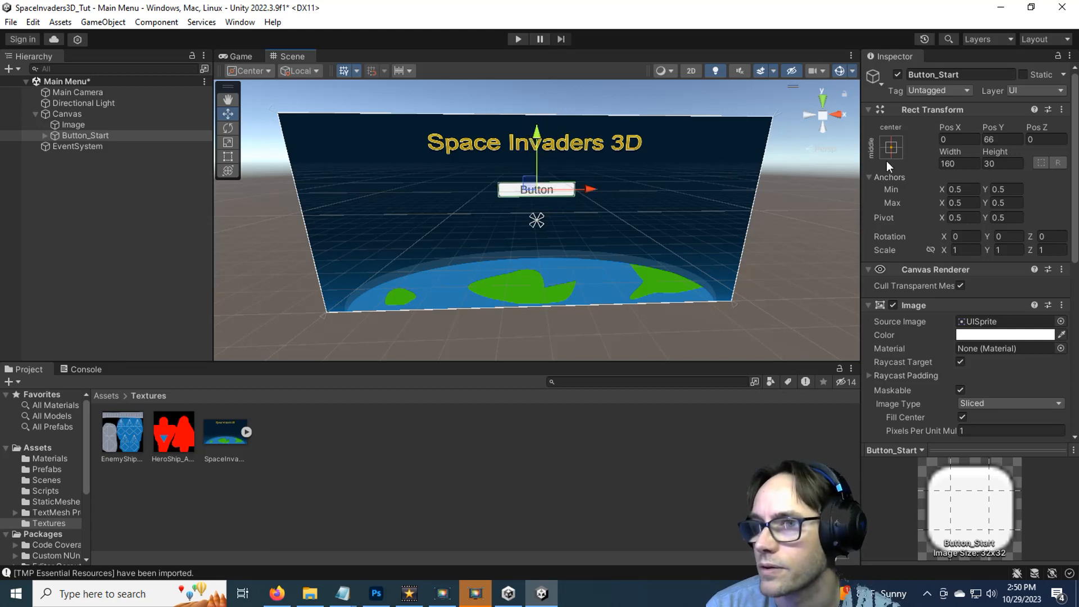
Set Button_Start's Pos Y to 65 and duplicate the button.
{"action": "left_click", "coordinate": [1003, 140]}
{"action": "type", "text": "65"}
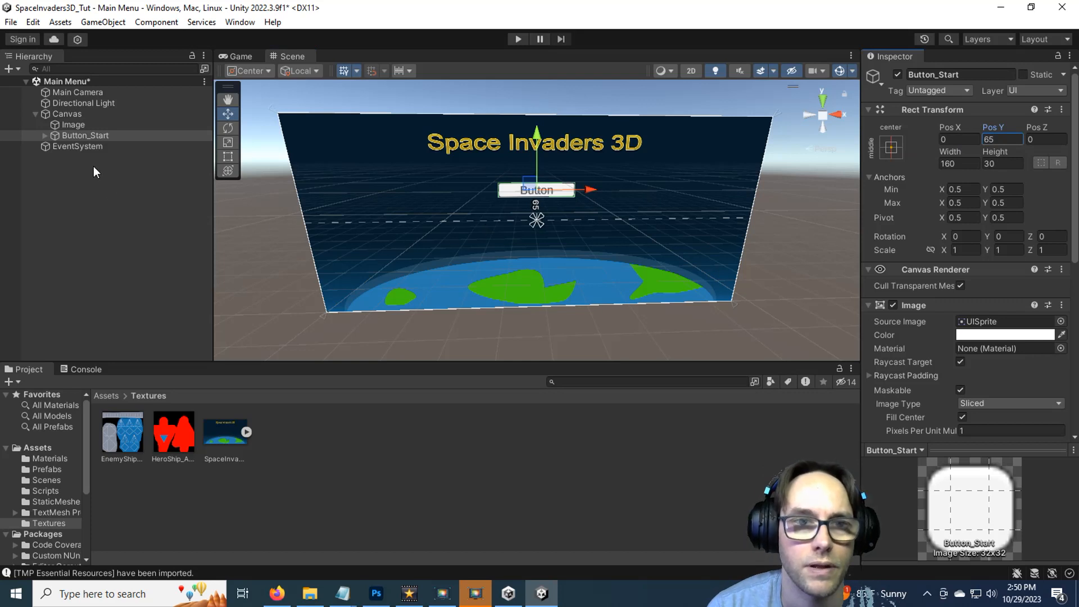
{"action": "left_click", "coordinate": [92, 135]}
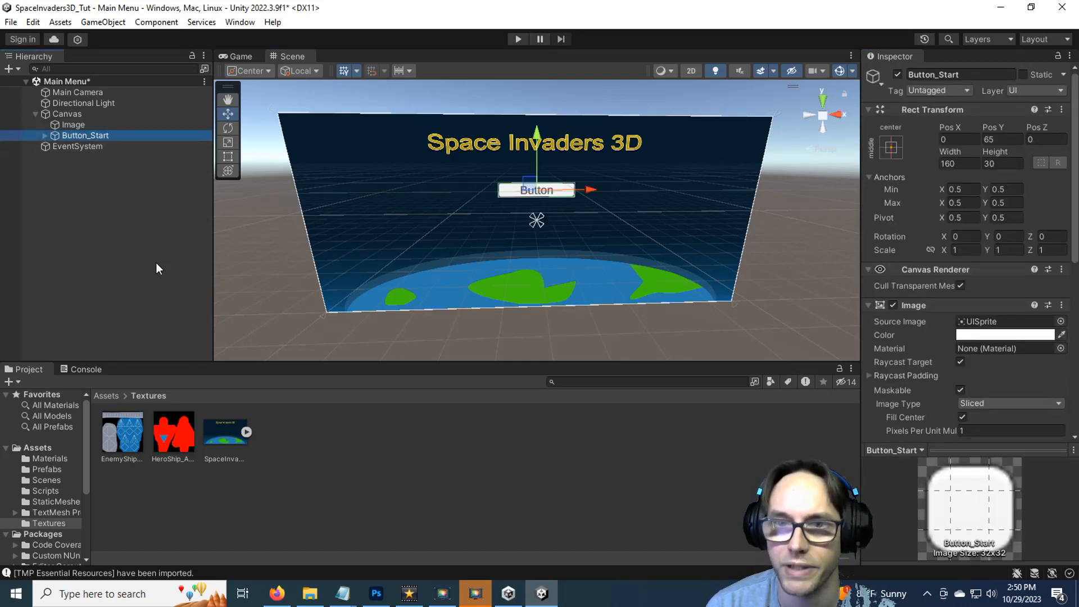
{"action": "key", "text": "ctrl+d"}
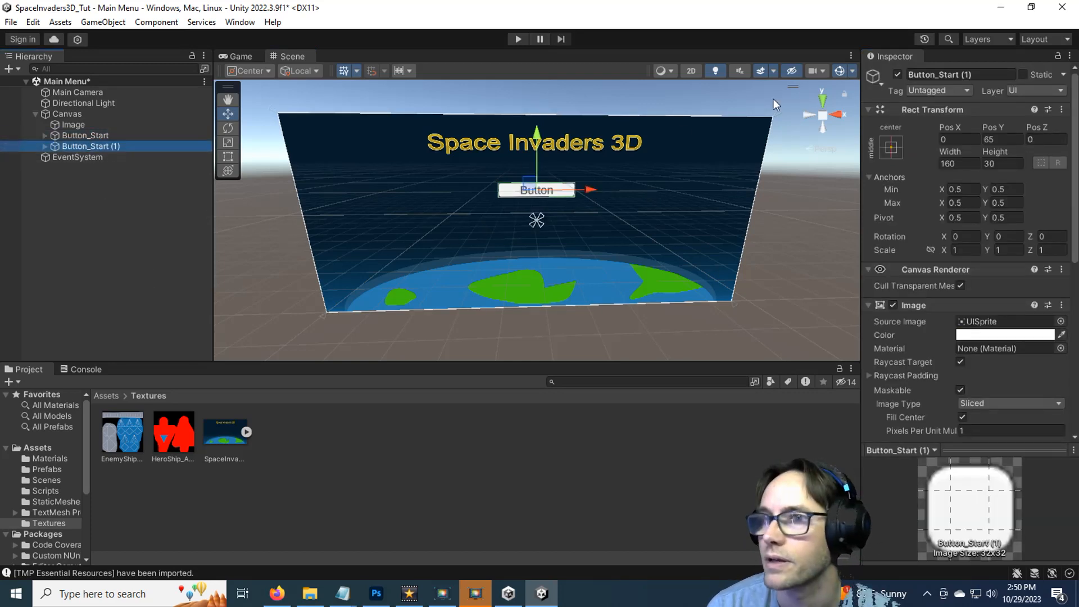
Rename the duplicated button Button_Options and move it down to about Pos Y 26, below the start button.
{"action": "left_click", "coordinate": [987, 80]}
{"action": "left_click", "coordinate": [987, 79]}
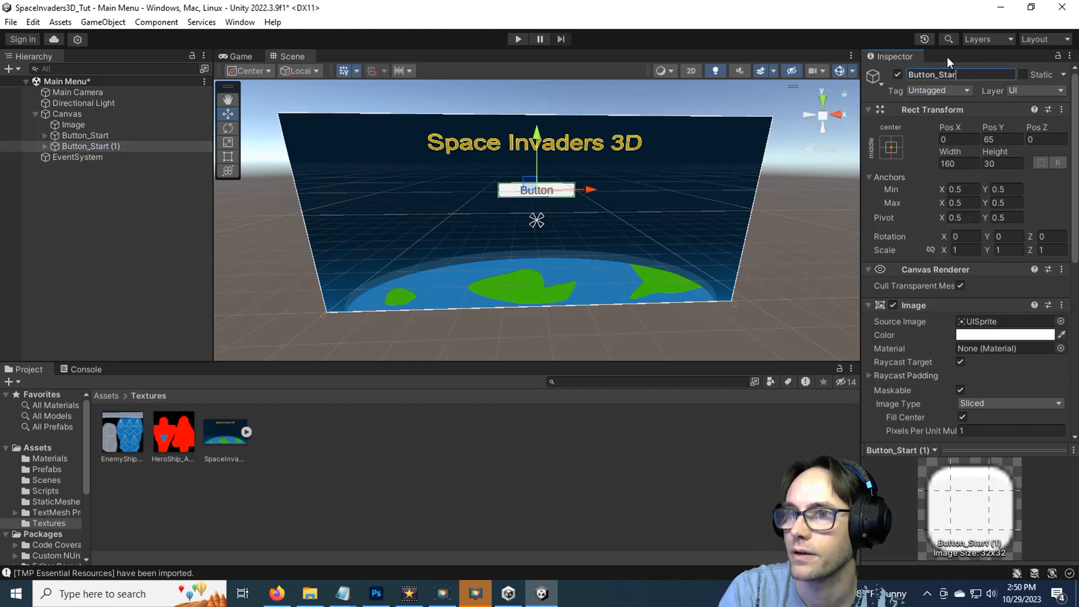
{"action": "type", "text": "Options"}
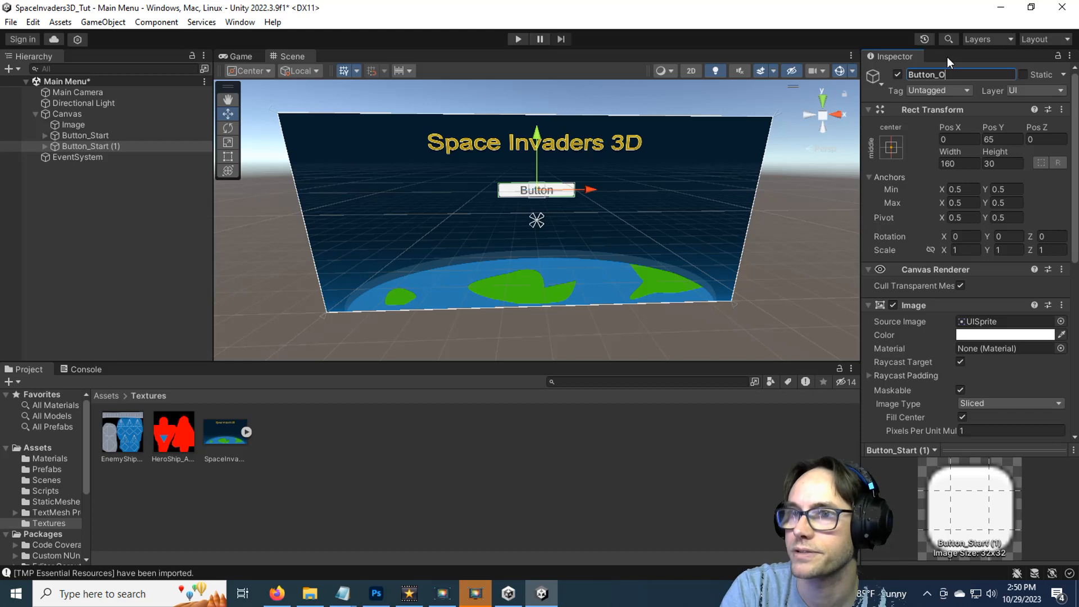
{"action": "key", "text": "Return"}
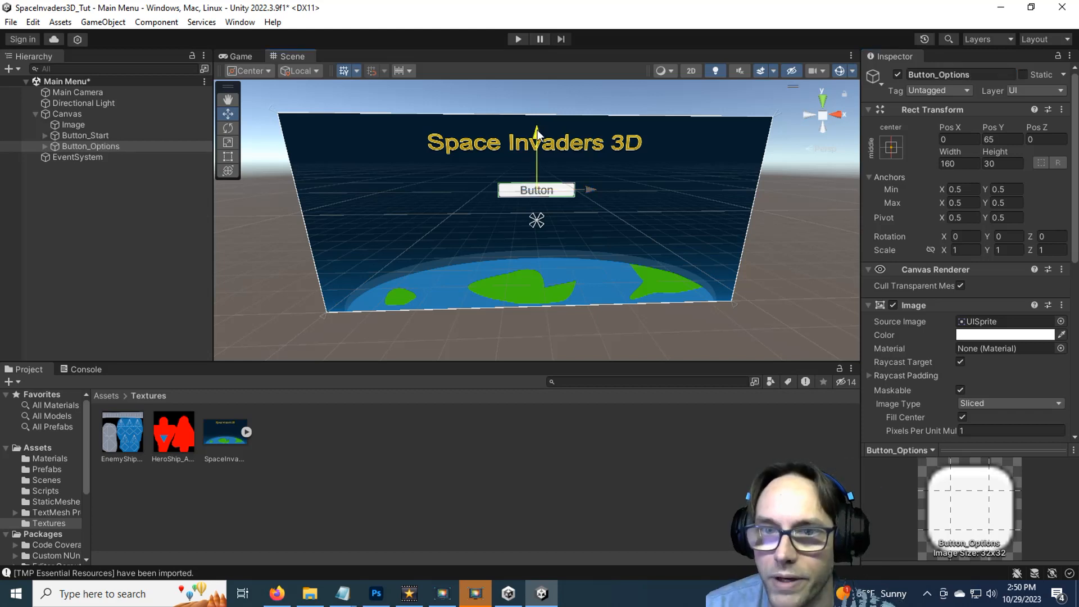
{"action": "left_click_drag", "start_coordinate": [538, 130], "coordinate": [536, 149]}
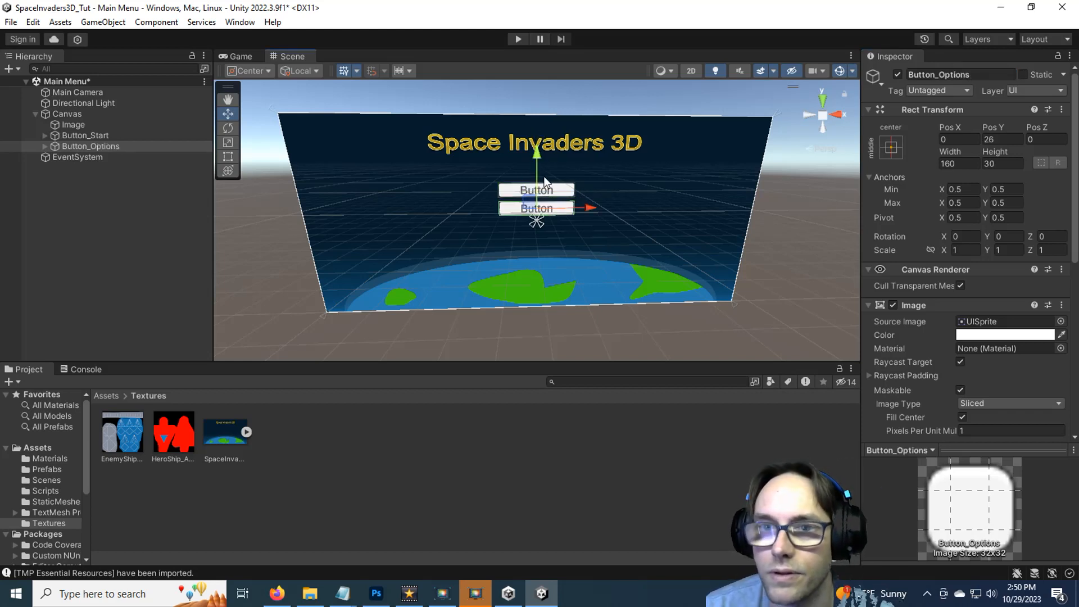
Duplicate Button_Options as Button_Quit and move the copy down to about Pos Y -19.
{"action": "left_click", "coordinate": [81, 144]}
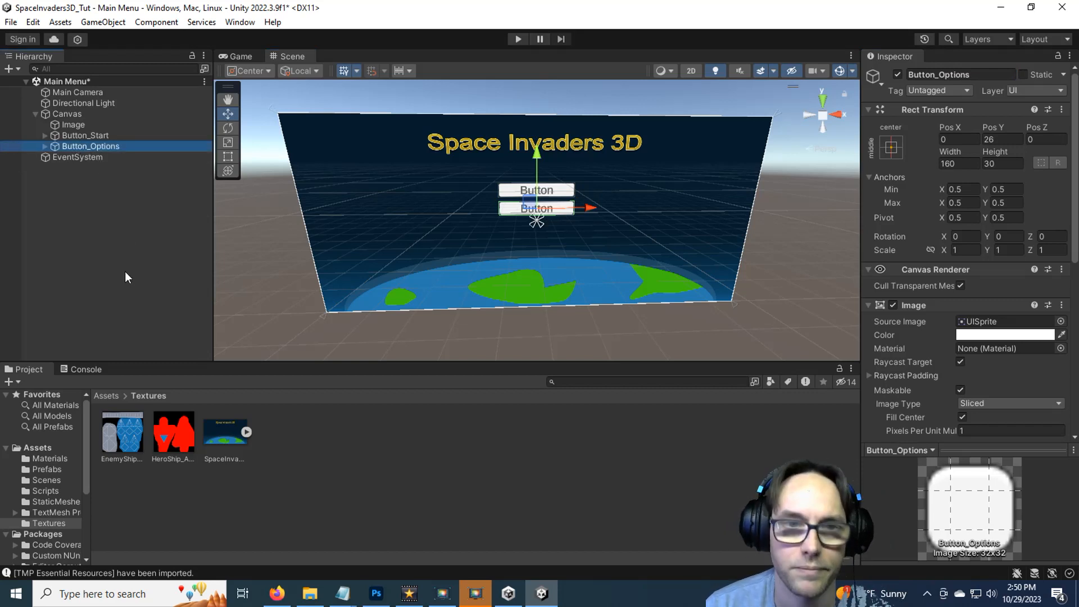
{"action": "key", "text": "ctrl+d"}
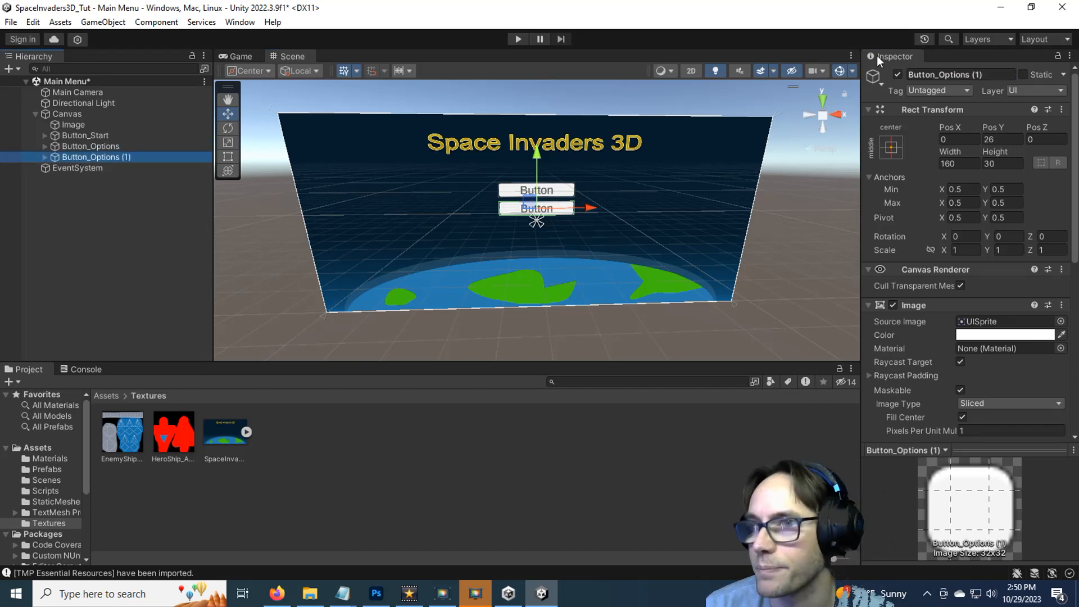
{"action": "left_click", "coordinate": [945, 76]}
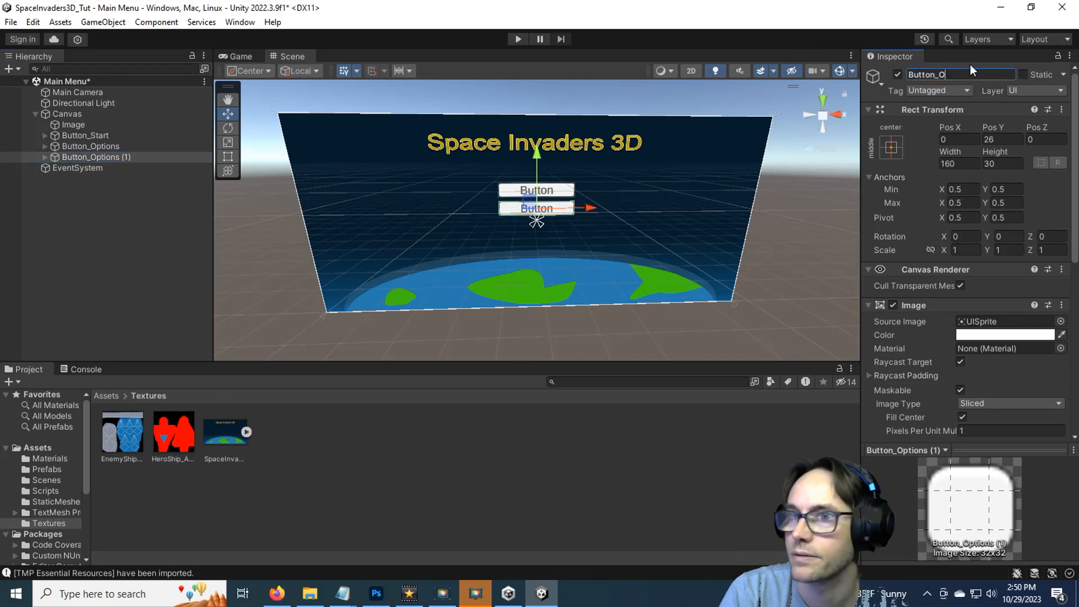
{"action": "type", "text": "Quit"}
{"action": "key", "text": "Return"}
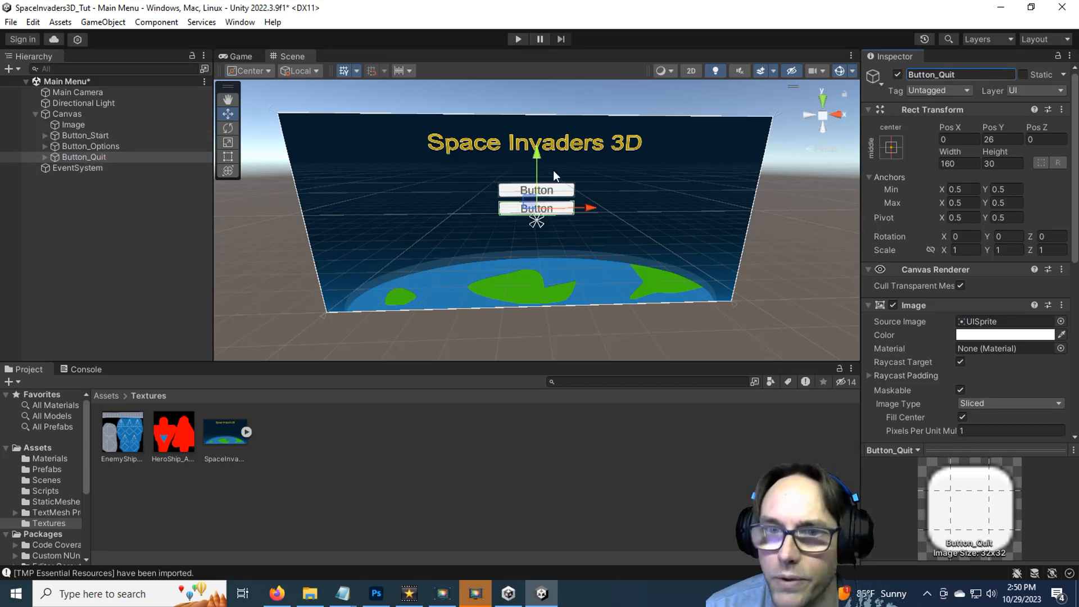
{"action": "left_click_drag", "start_coordinate": [535, 153], "coordinate": [535, 174]}
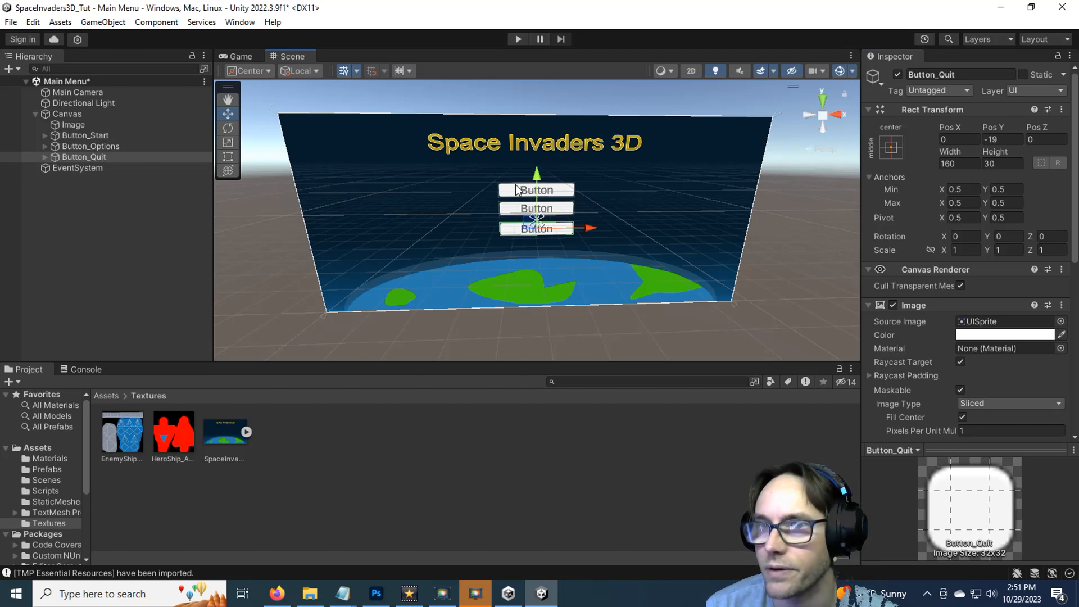
Switch the scene view to a straight-on isometric projection of the three menu buttons.
{"action": "left_click", "coordinate": [822, 117]}
{"action": "left_click", "coordinate": [822, 117]}
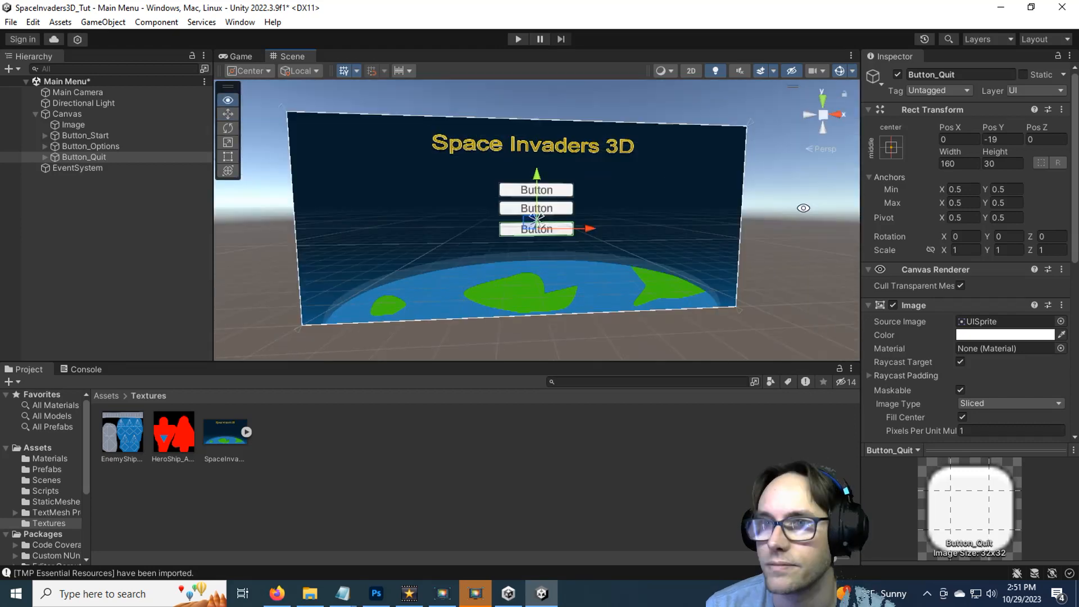
{"action": "left_click", "coordinate": [822, 117]}
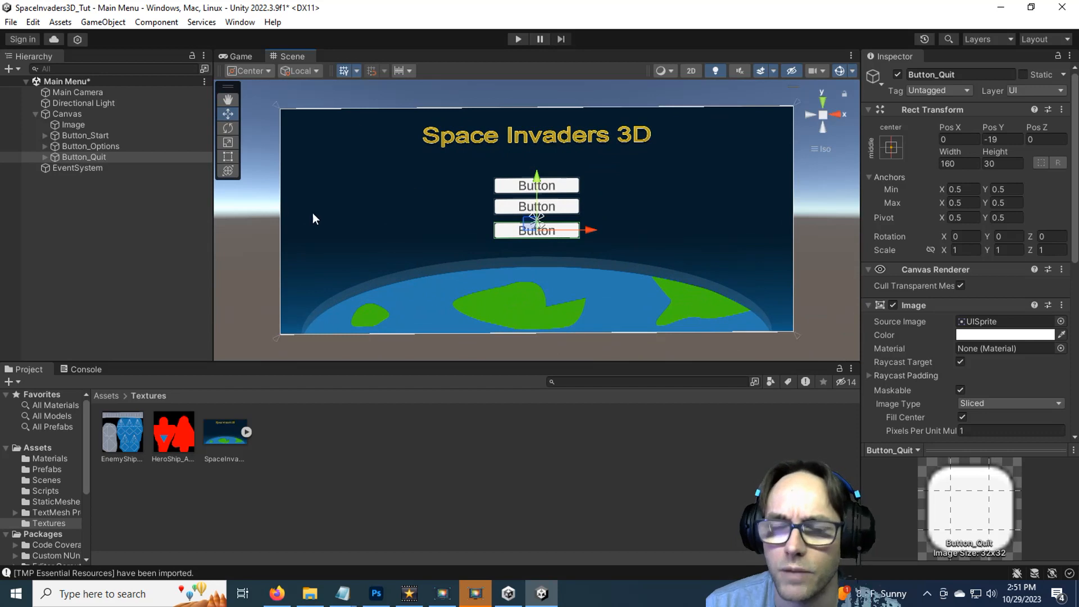
{"action": "scroll", "coordinate": [543, 228], "scroll_direction": "up", "scroll_amount": 5}
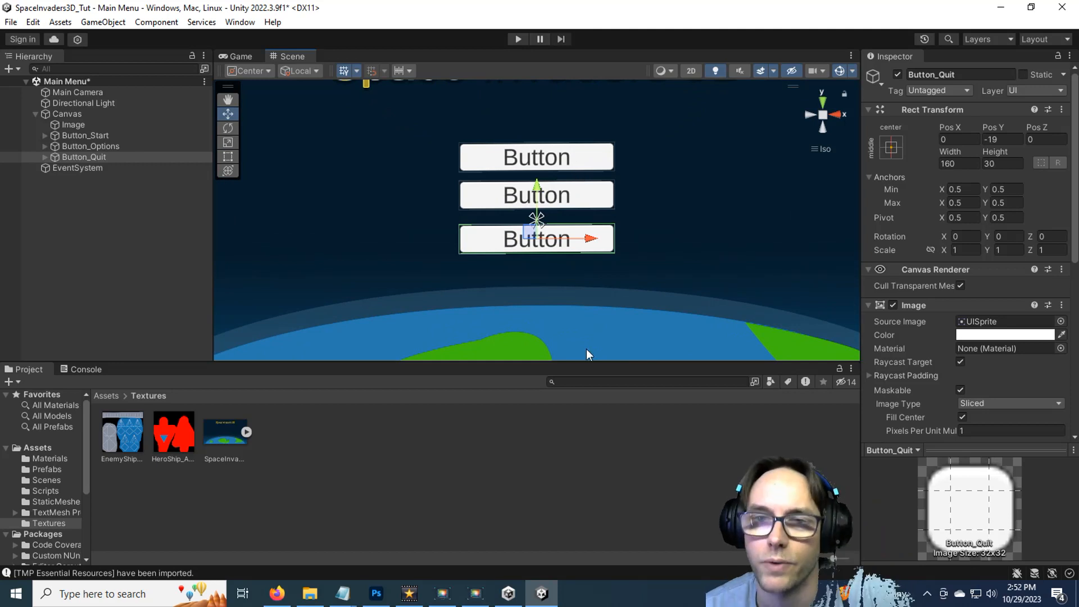
Set Button_Options' Pos Y to 25, using Button_Start's position as the reference for the spacing.
{"action": "left_click", "coordinate": [115, 137]}
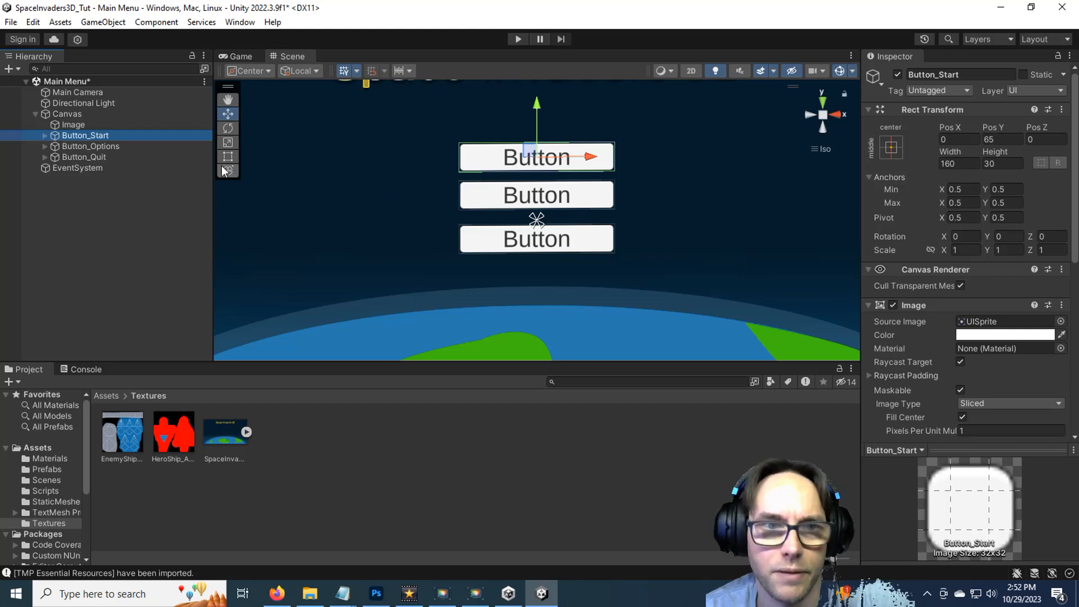
{"action": "left_click", "coordinate": [156, 148]}
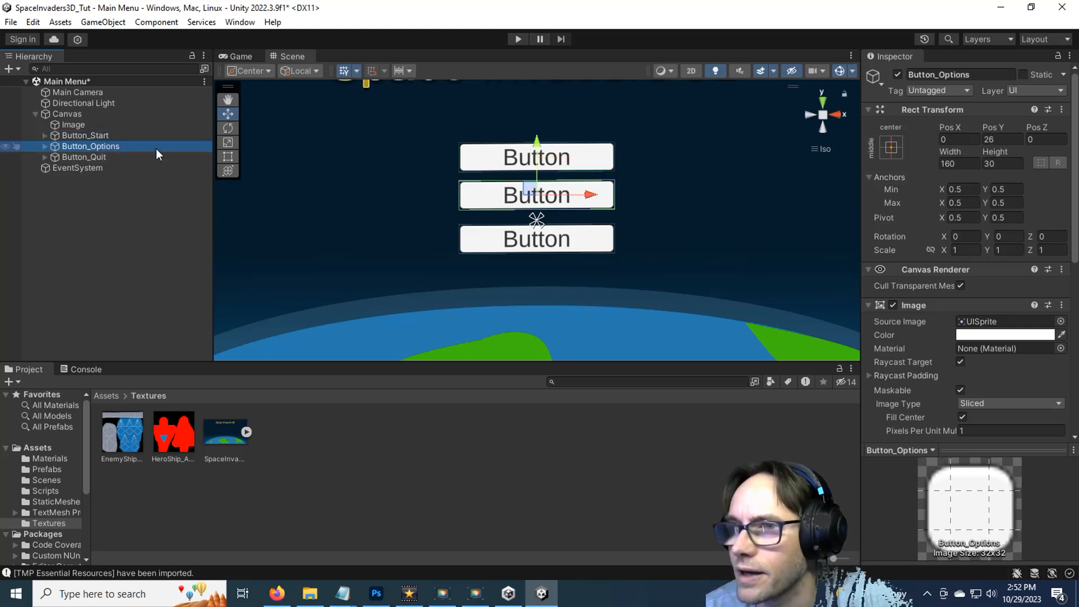
{"action": "left_click", "coordinate": [1003, 140]}
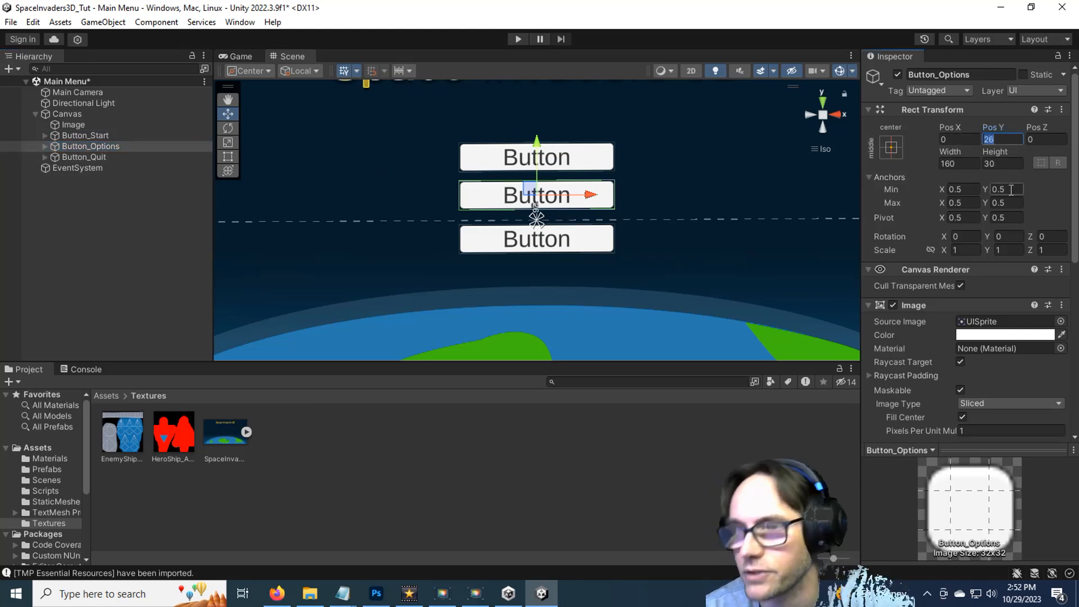
{"action": "type", "text": "25"}
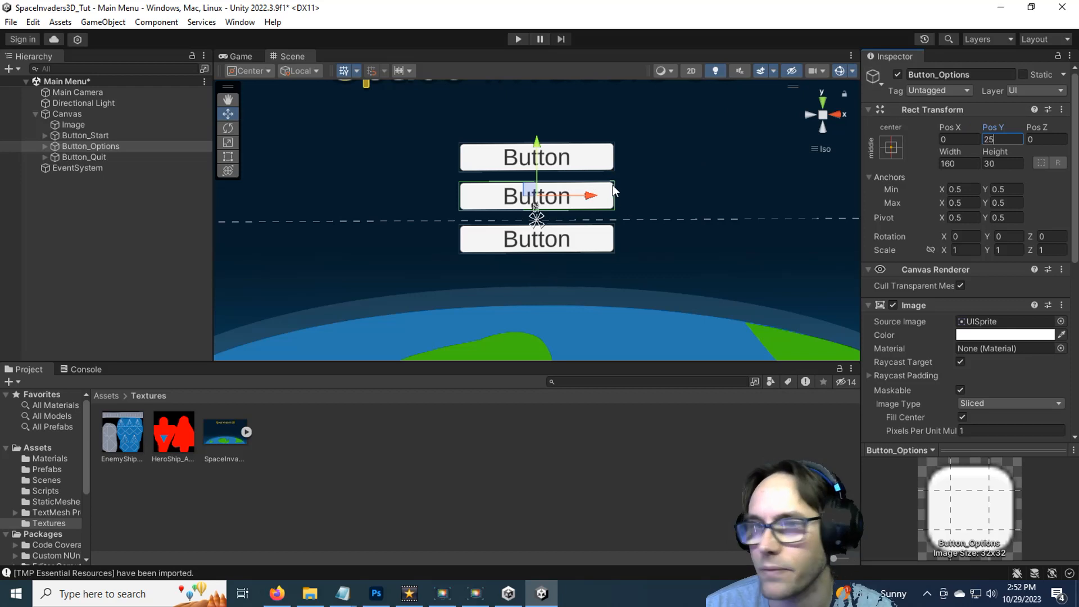
Set Button_Quit's Pos Y to -15 so the three buttons are evenly spaced.
{"action": "left_click", "coordinate": [109, 161]}
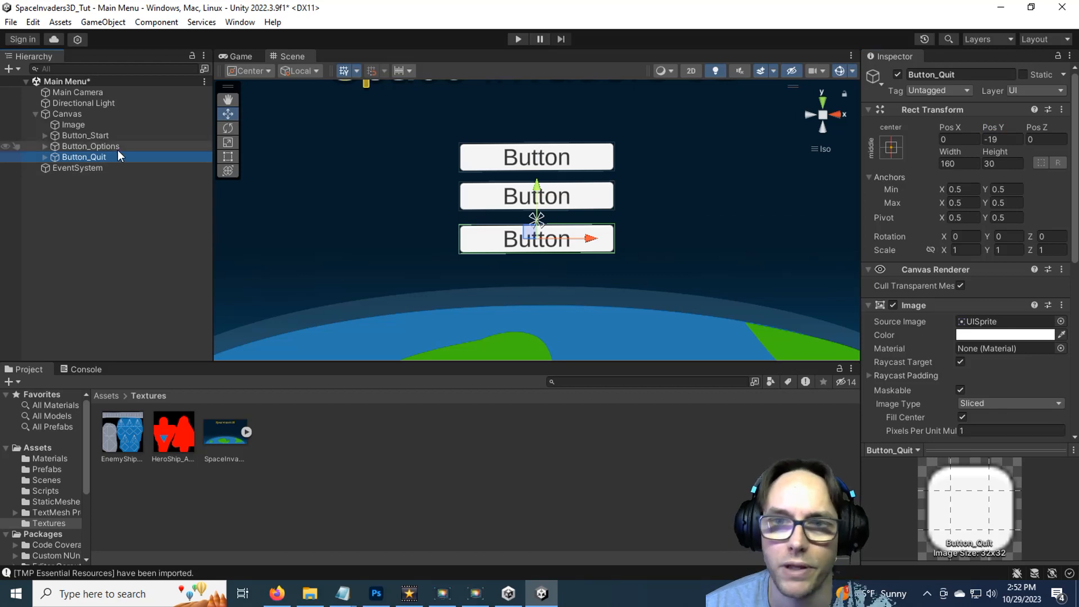
{"action": "left_click", "coordinate": [116, 150]}
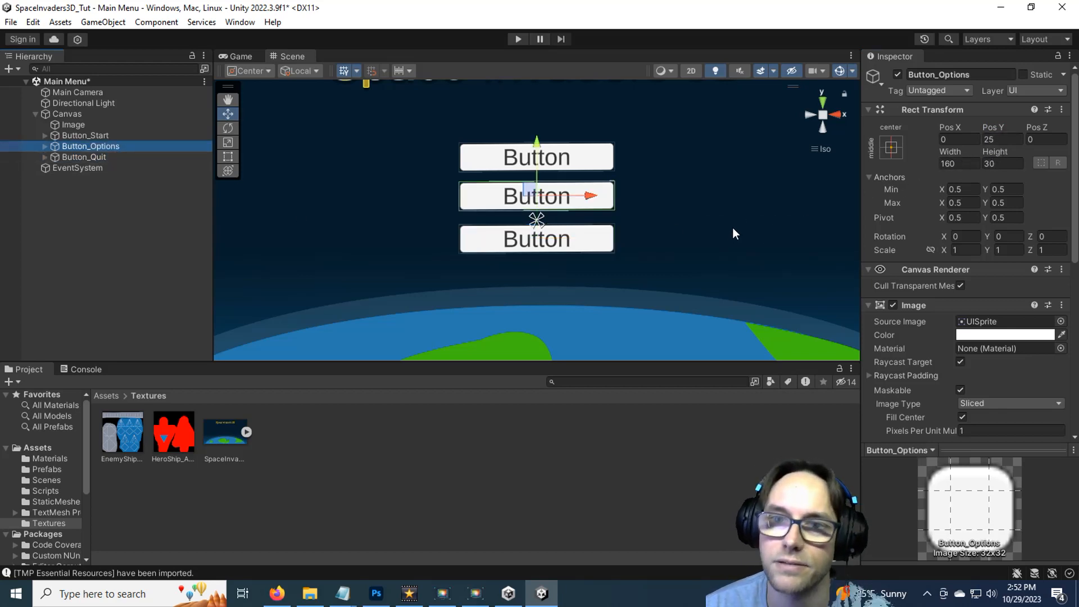
{"action": "left_click", "coordinate": [96, 160]}
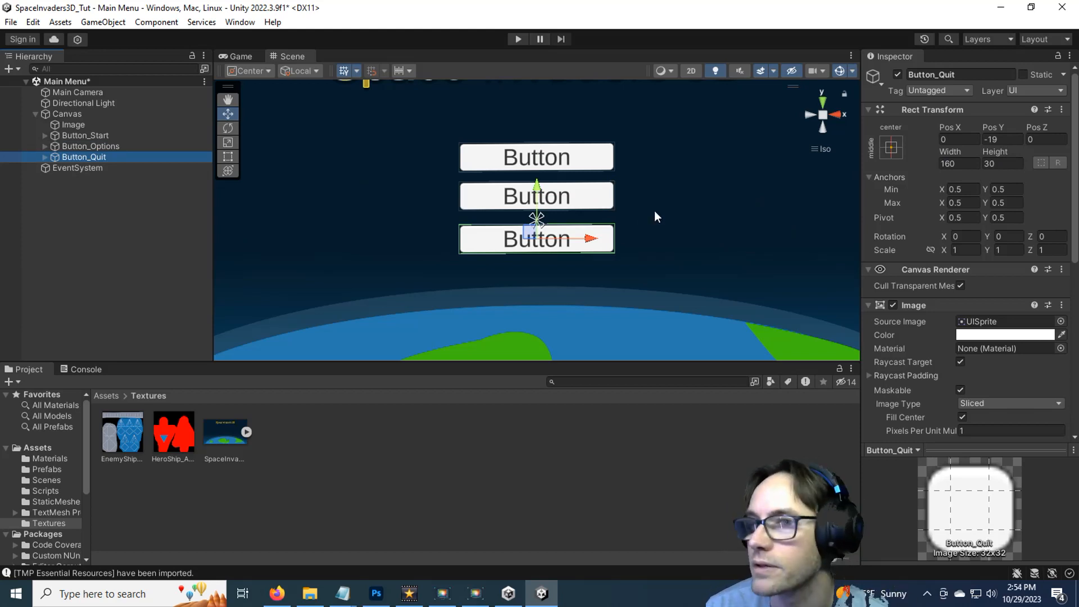
{"action": "left_click", "coordinate": [1003, 140]}
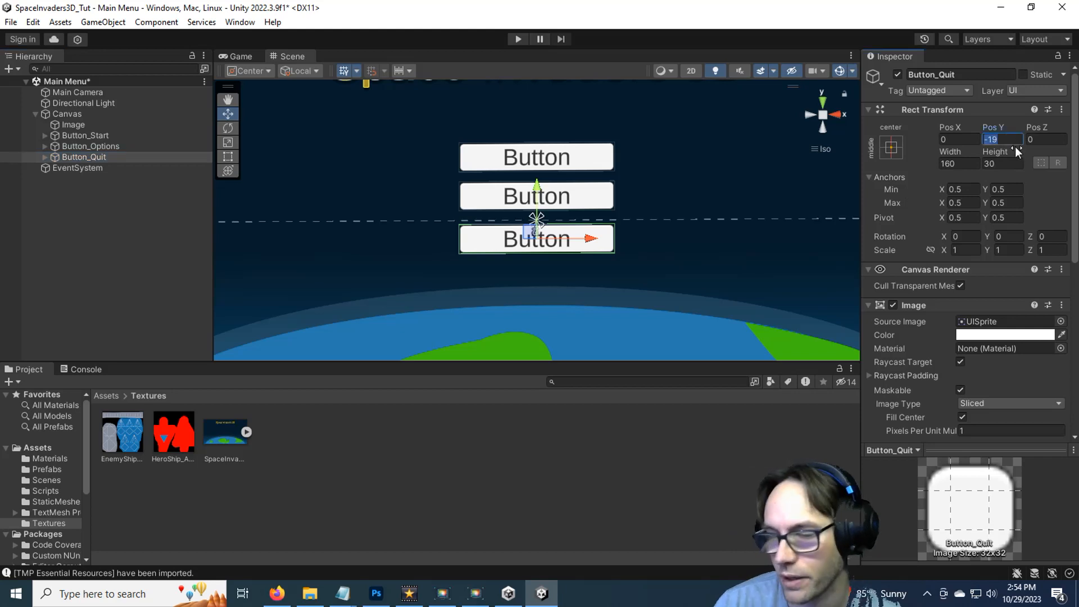
{"action": "type", "text": "-1"}
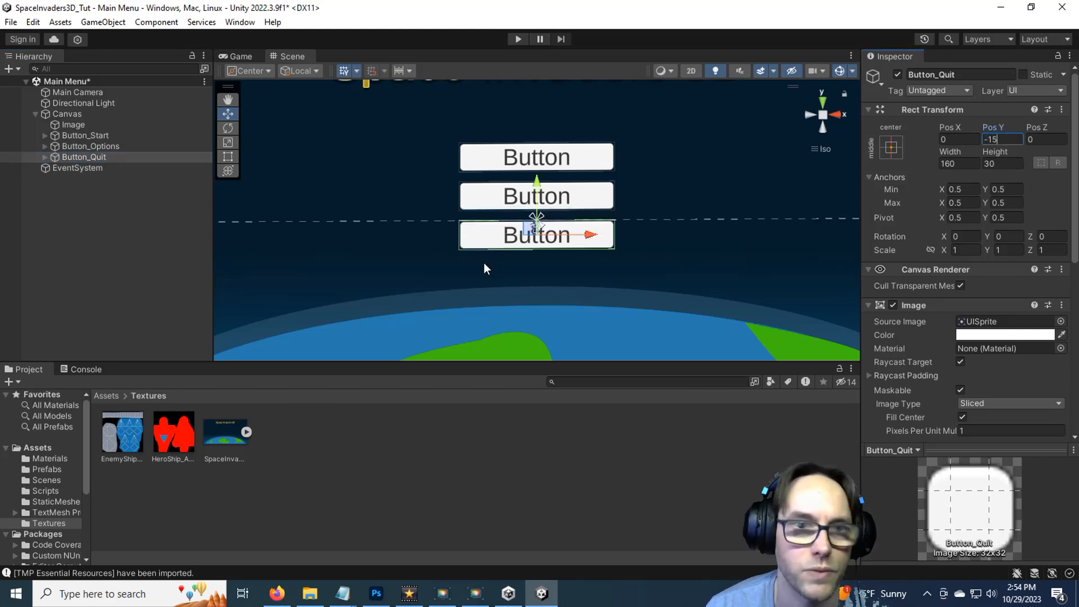
Change the label text inside Button_Start to "Start".
{"action": "double_click", "coordinate": [118, 142]}
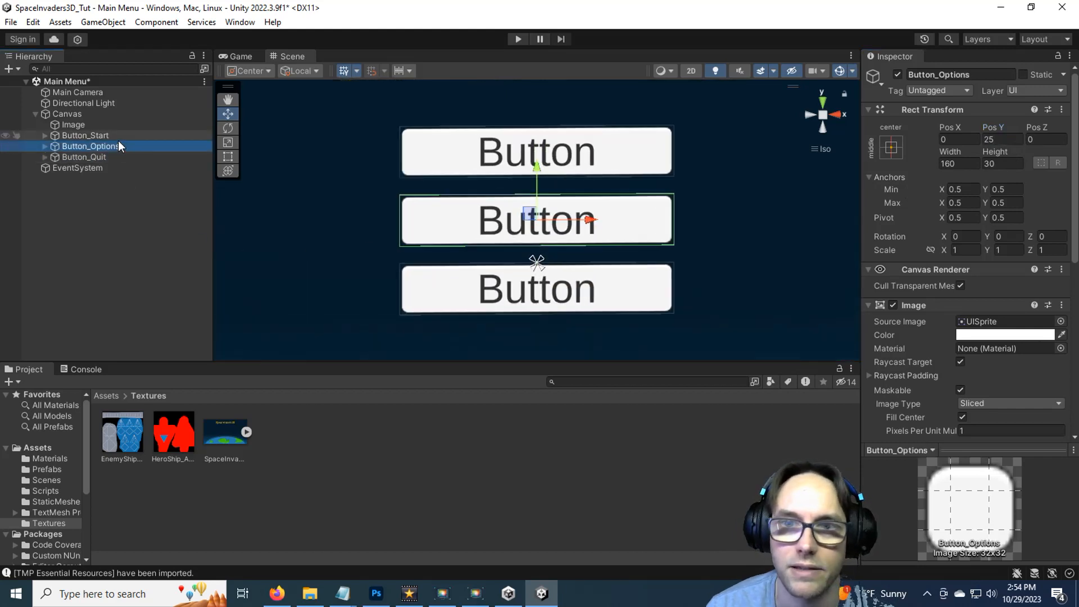
{"action": "left_click", "coordinate": [48, 136]}
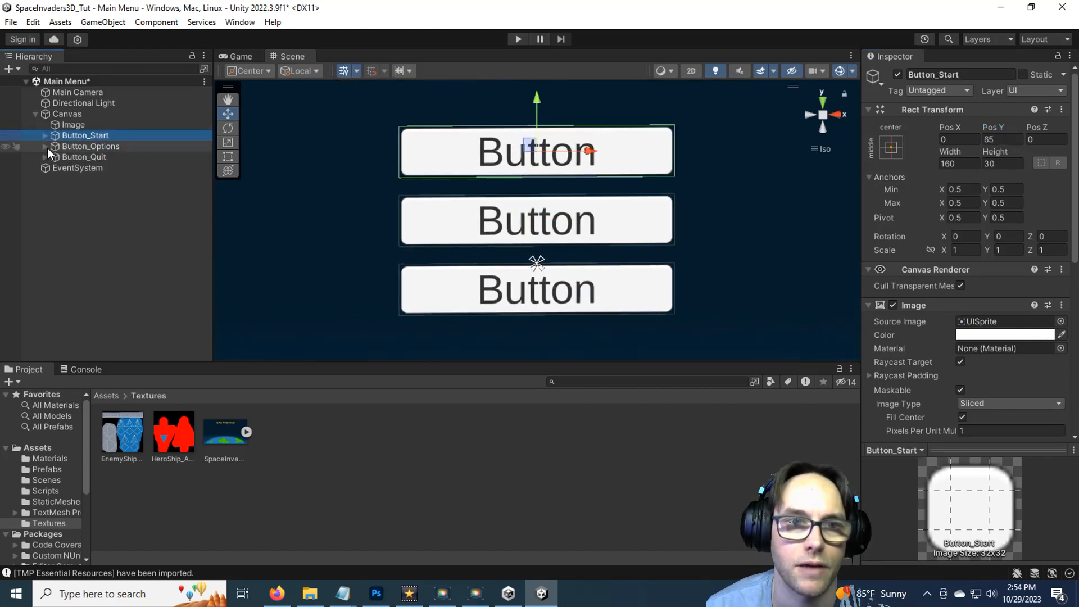
{"action": "left_click", "coordinate": [45, 135]}
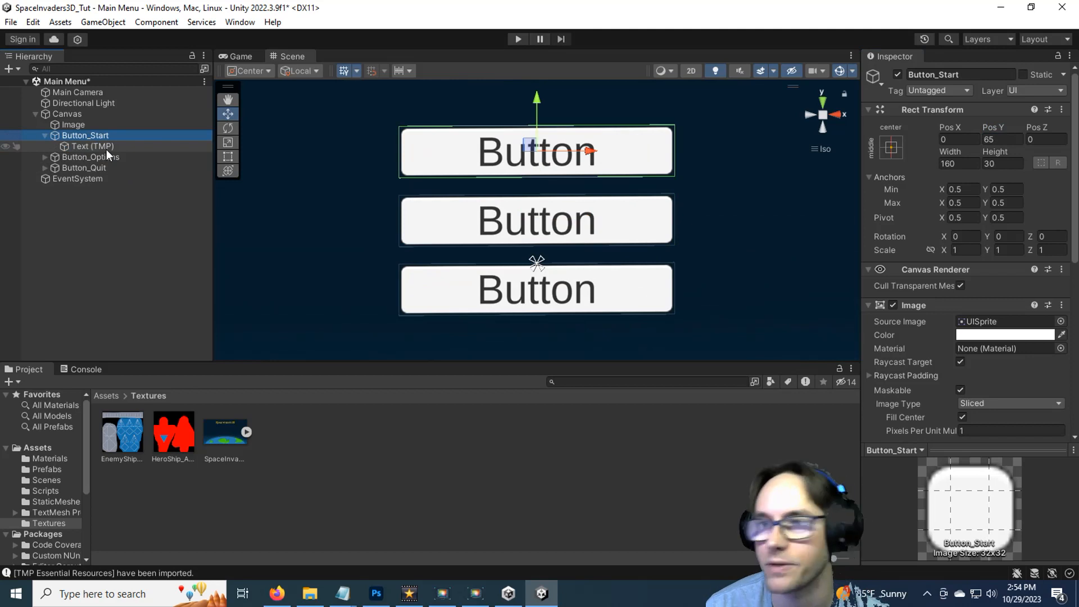
{"action": "left_click", "coordinate": [106, 147]}
{"action": "left_click", "coordinate": [932, 358]}
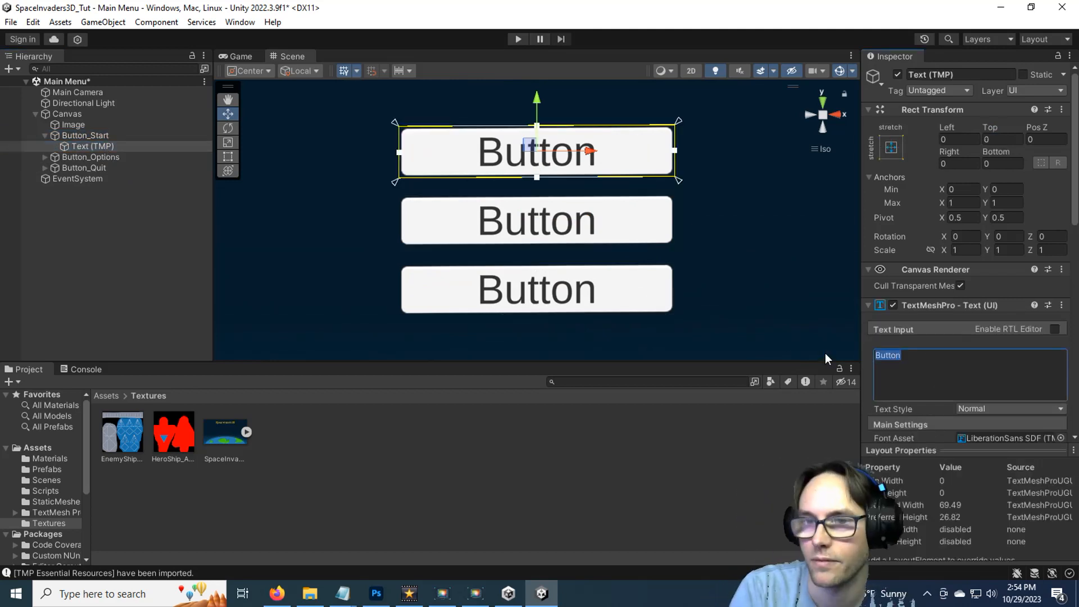
{"action": "type", "text": "Start"}
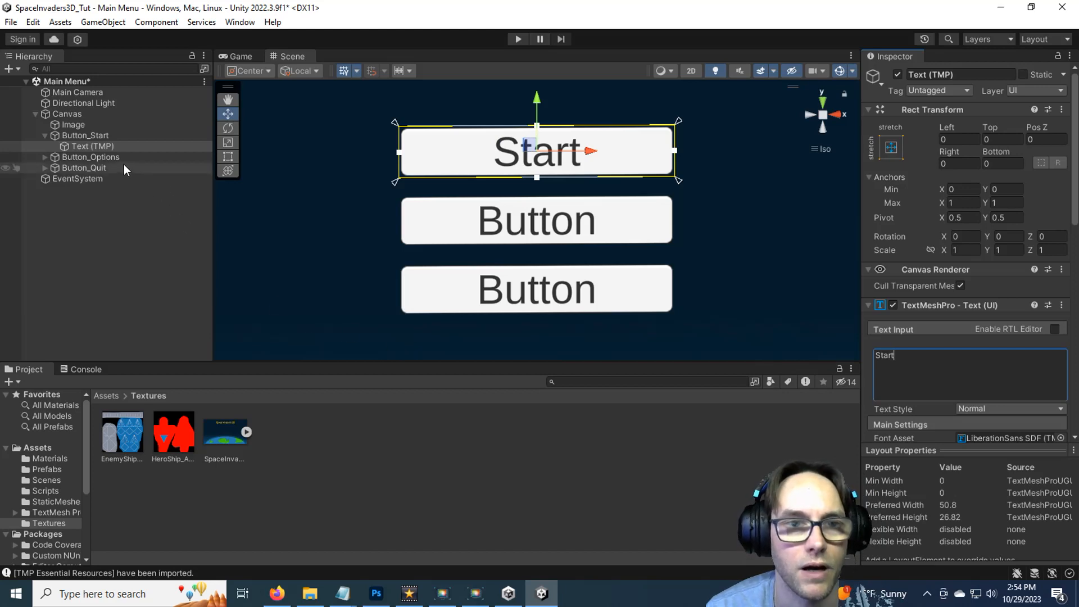
Change the label text inside Button_Options to "Options".
{"action": "left_click", "coordinate": [84, 157]}
{"action": "left_click", "coordinate": [45, 157]}
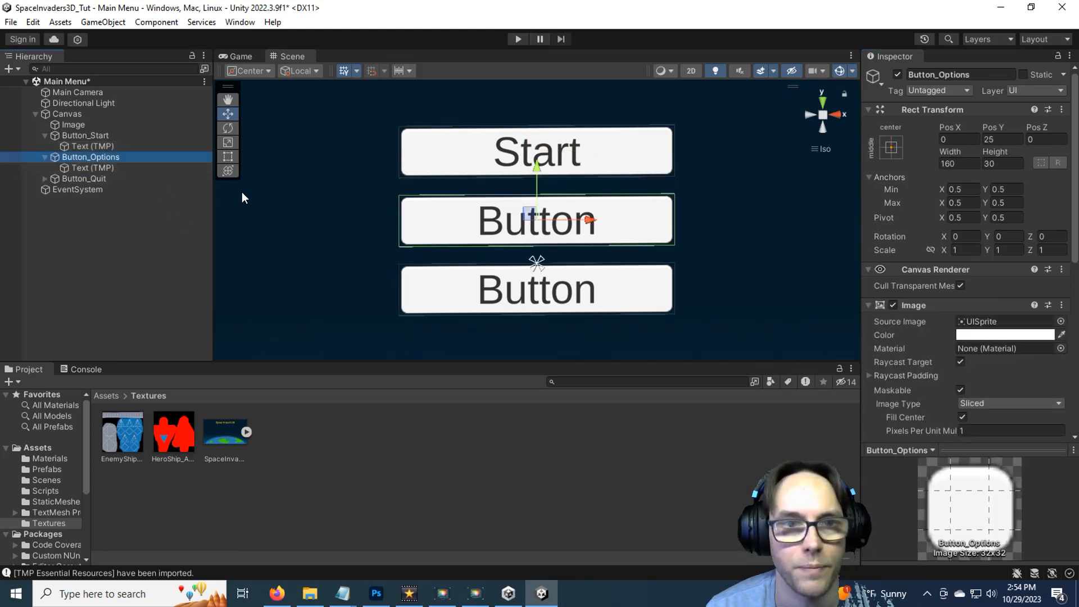
{"action": "left_click", "coordinate": [143, 168]}
{"action": "left_click", "coordinate": [888, 360]}
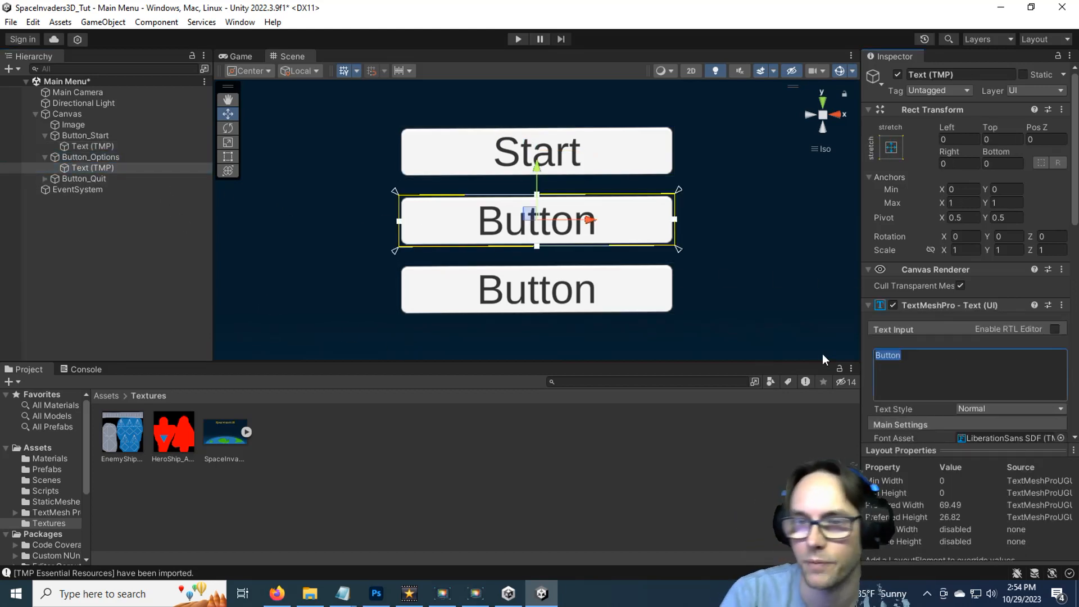
{"action": "type", "text": "Options"}
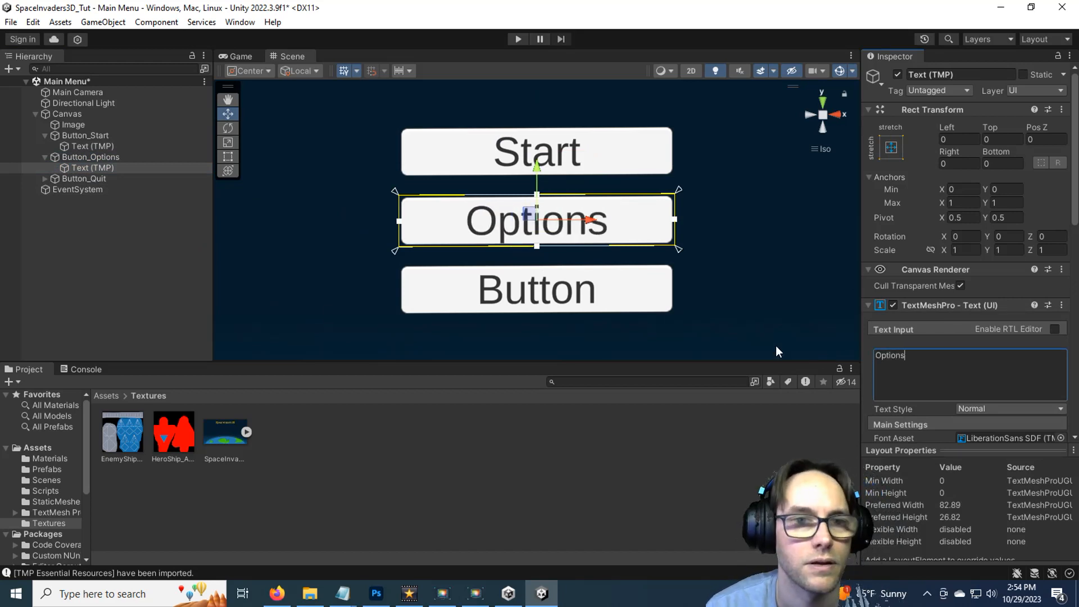
Change the label text inside Button_Quit to "Quit".
{"action": "left_click", "coordinate": [87, 182]}
{"action": "left_click", "coordinate": [46, 178]}
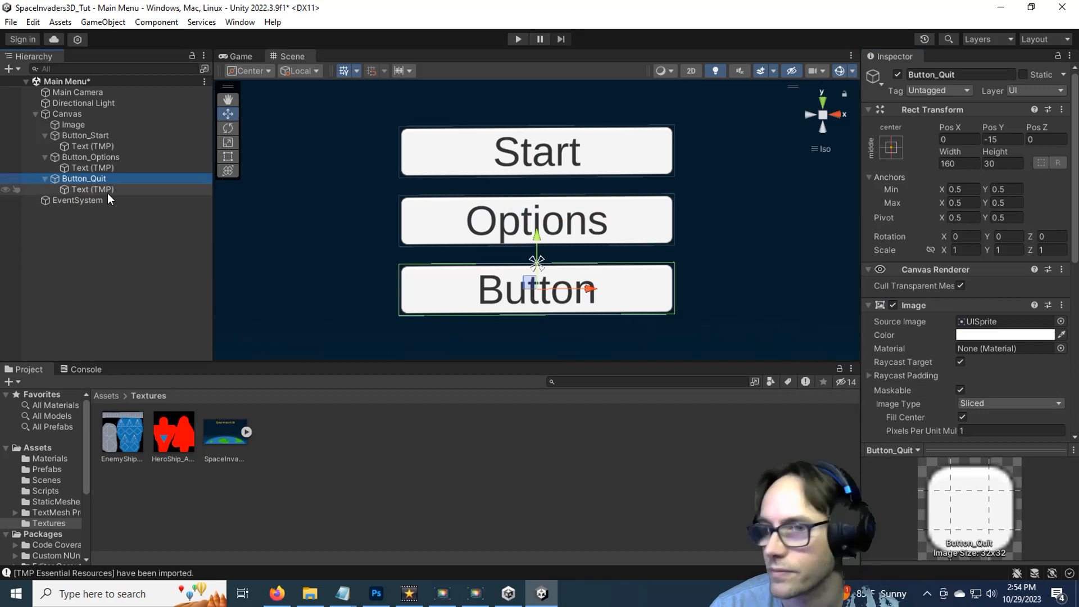
{"action": "left_click", "coordinate": [107, 190]}
{"action": "left_click", "coordinate": [910, 360]}
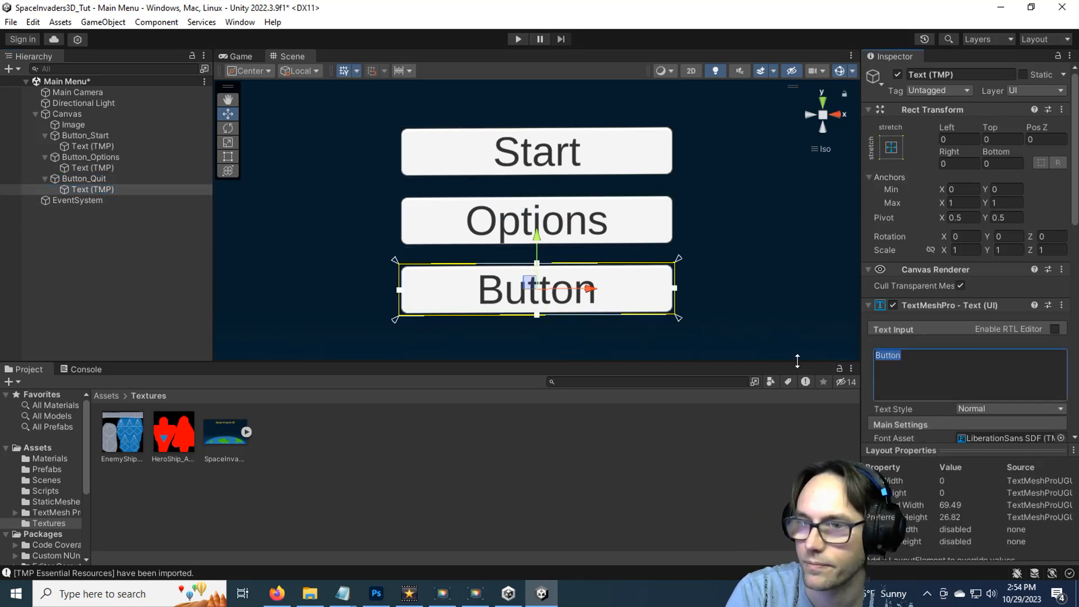
{"action": "type", "text": "Quit"}
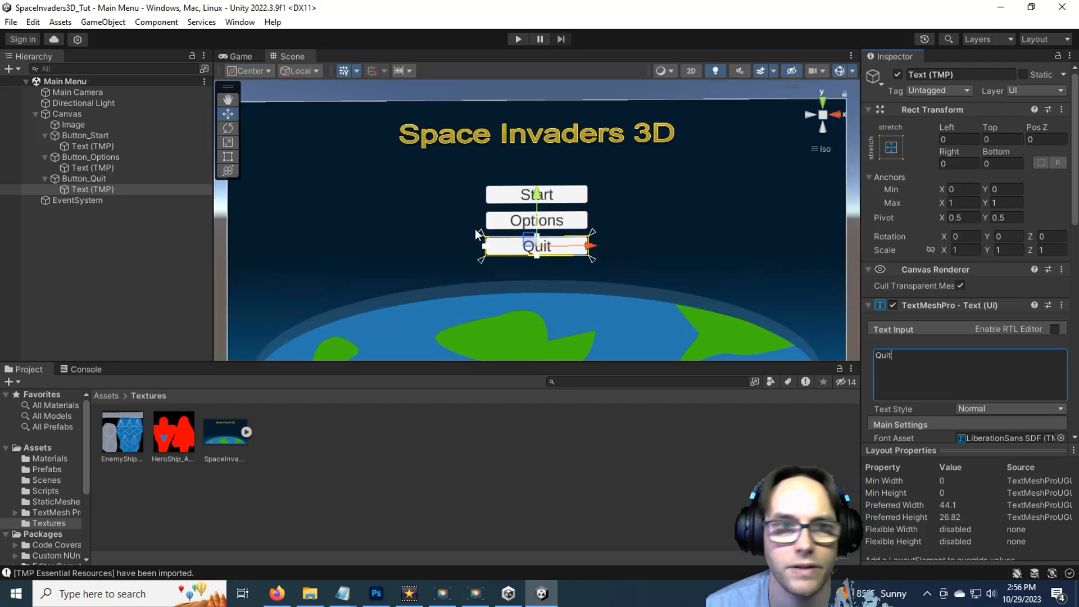
Check Button_Quit's width and height in its Rect Transform.
{"action": "left_click", "coordinate": [84, 179]}
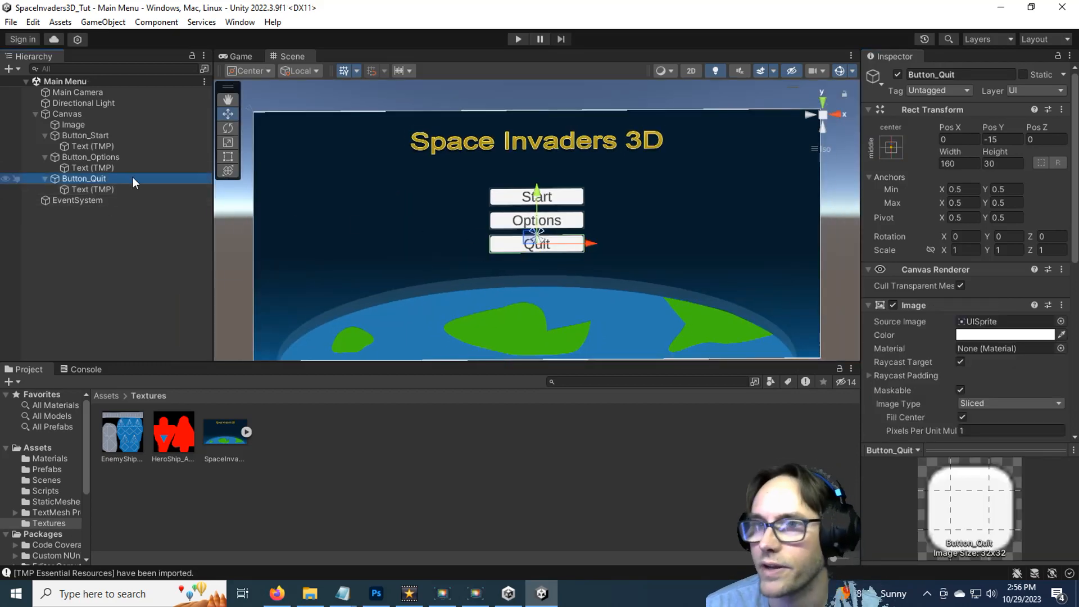
{"action": "left_click", "coordinate": [959, 163]}
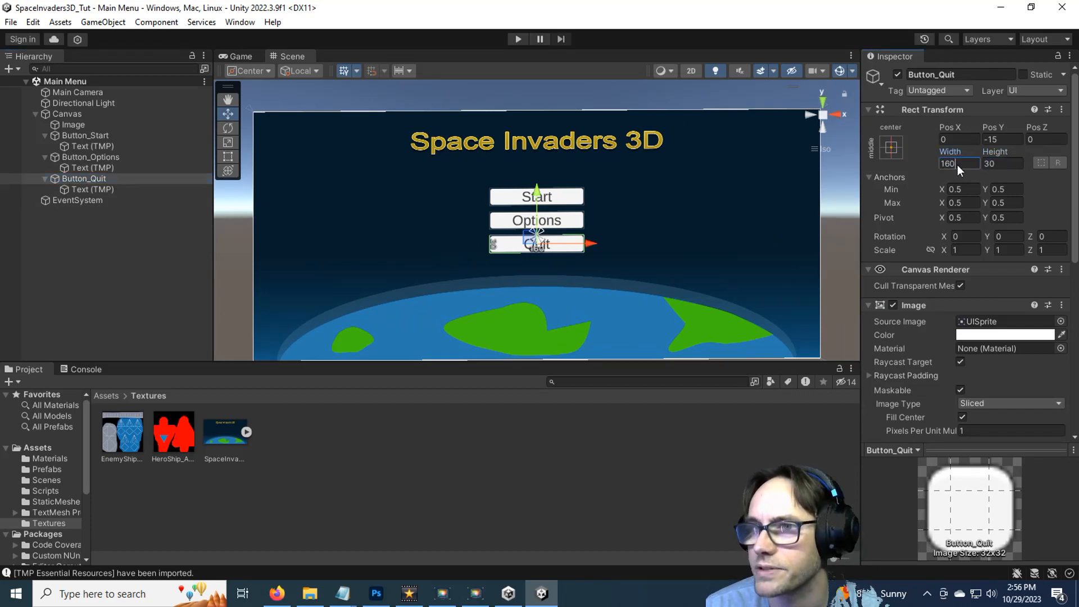
{"action": "left_click", "coordinate": [999, 163]}
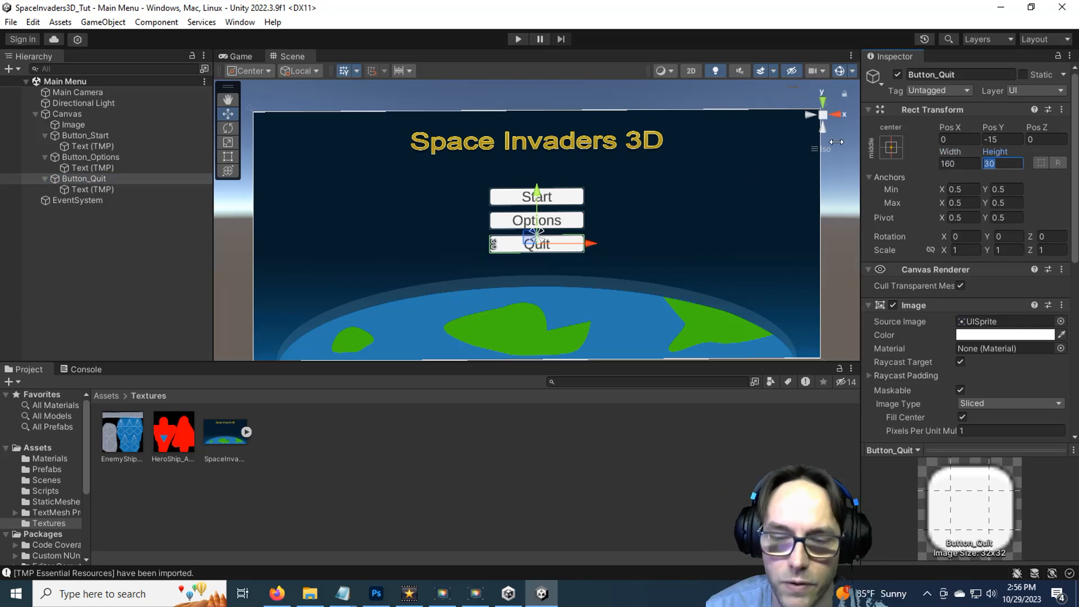
Switch to Photoshop and create a new document 160 pixels wide and 30 pixels high with a transparent background.
{"action": "left_click", "coordinate": [376, 594]}
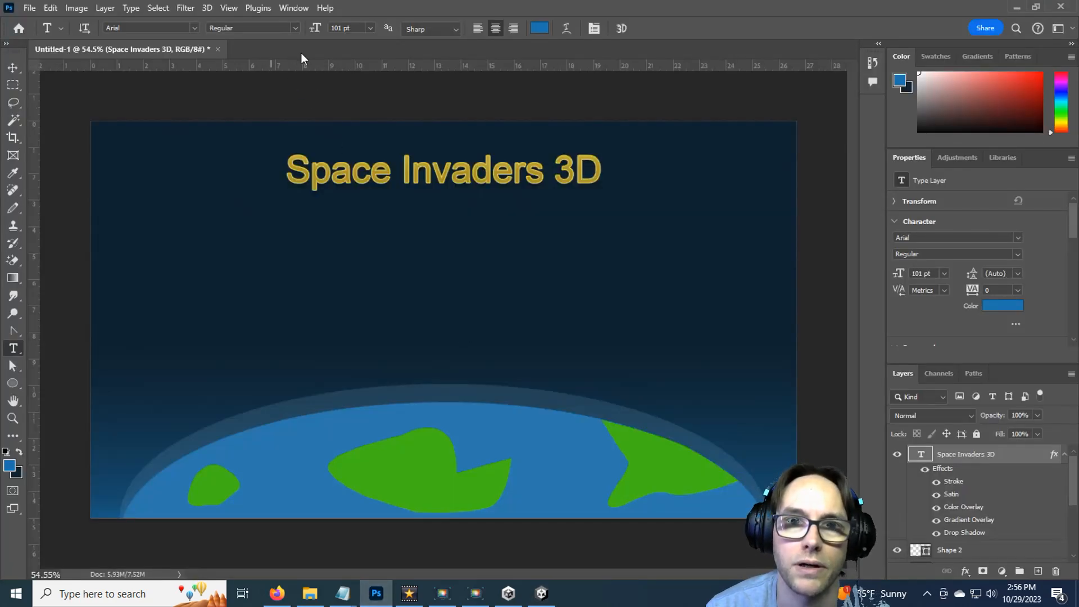
{"action": "right_click", "coordinate": [269, 46]}
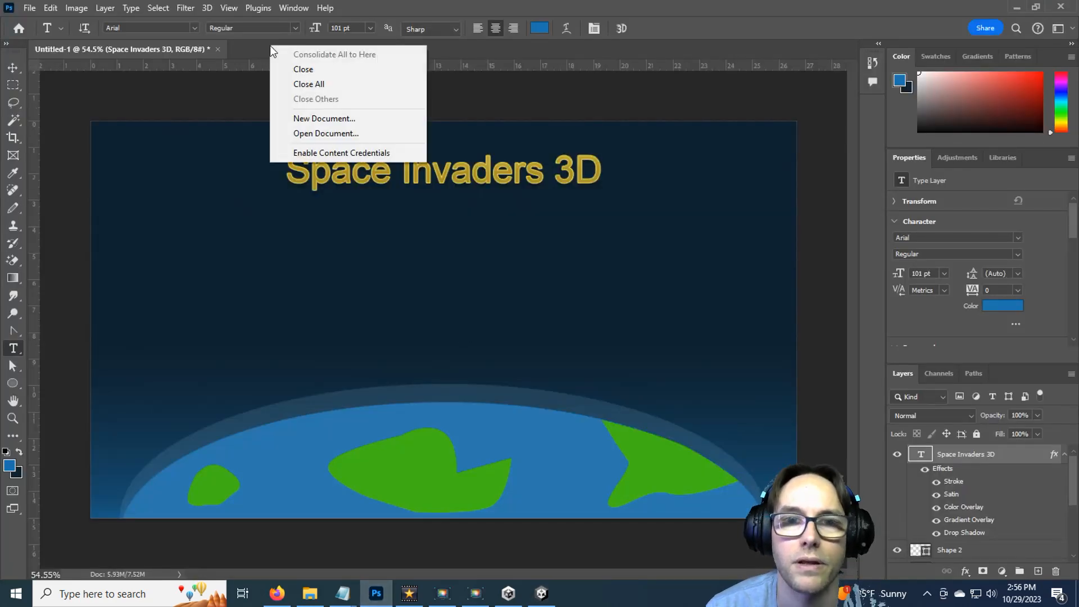
{"action": "left_click", "coordinate": [349, 118]}
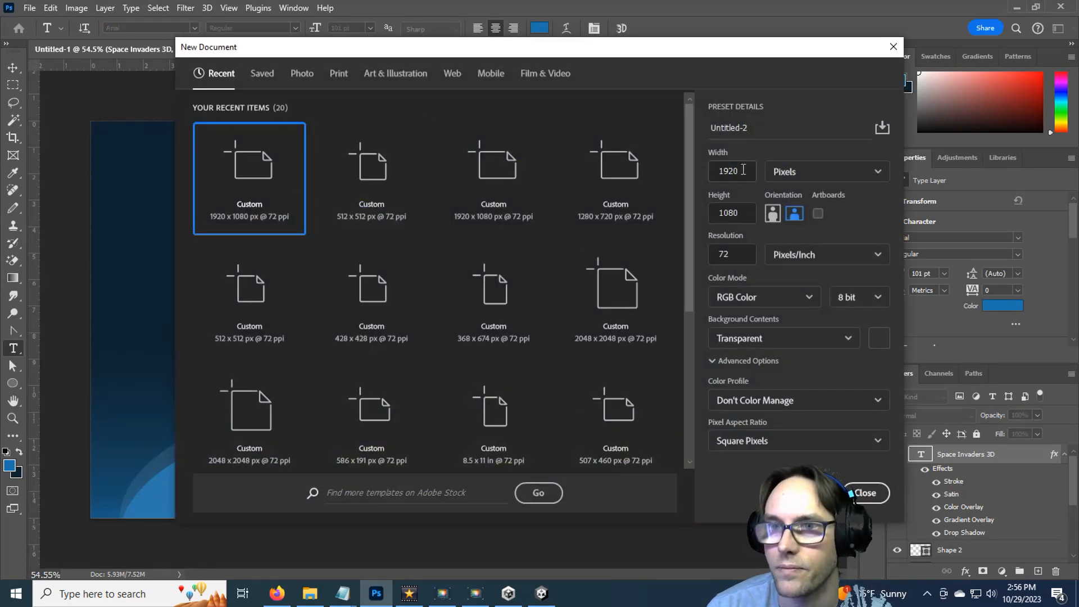
{"action": "left_click_drag", "start_coordinate": [741, 172], "coordinate": [683, 175]}
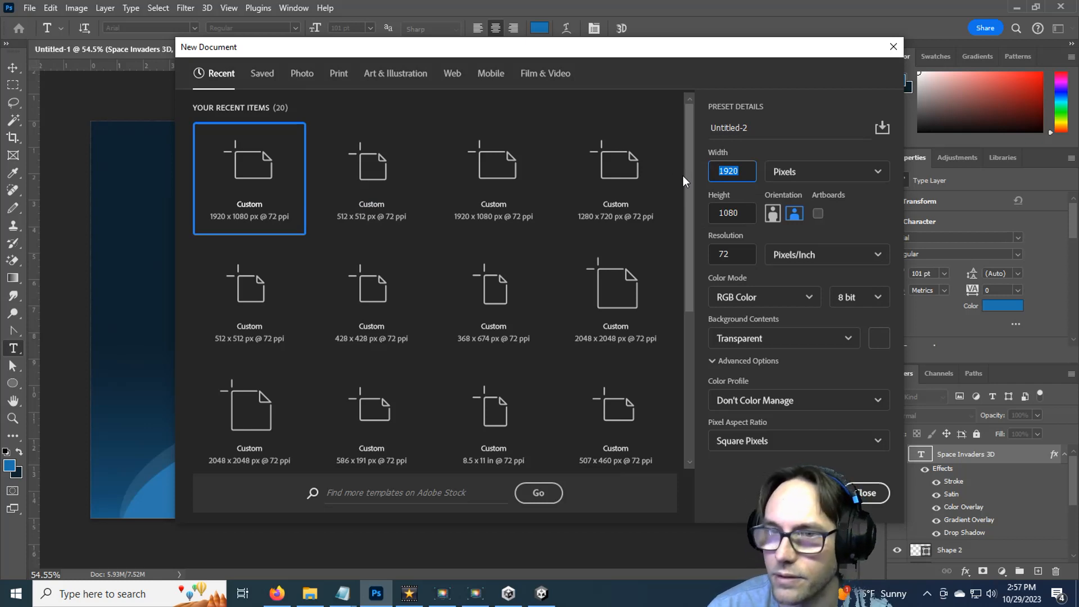
{"action": "type", "text": "160"}
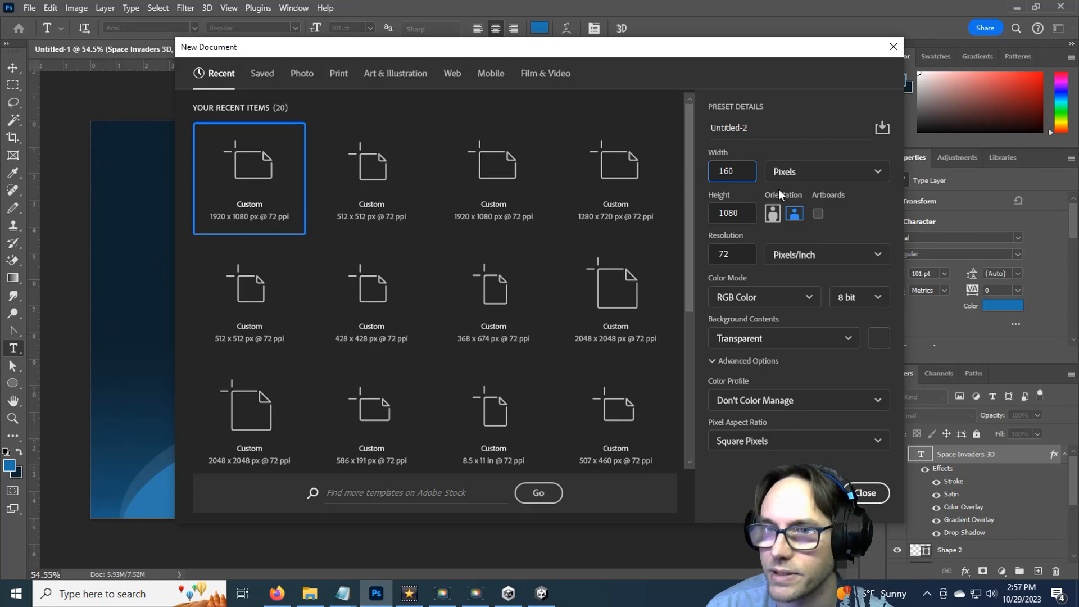
{"action": "left_click", "coordinate": [740, 215]}
{"action": "type", "text": "30"}
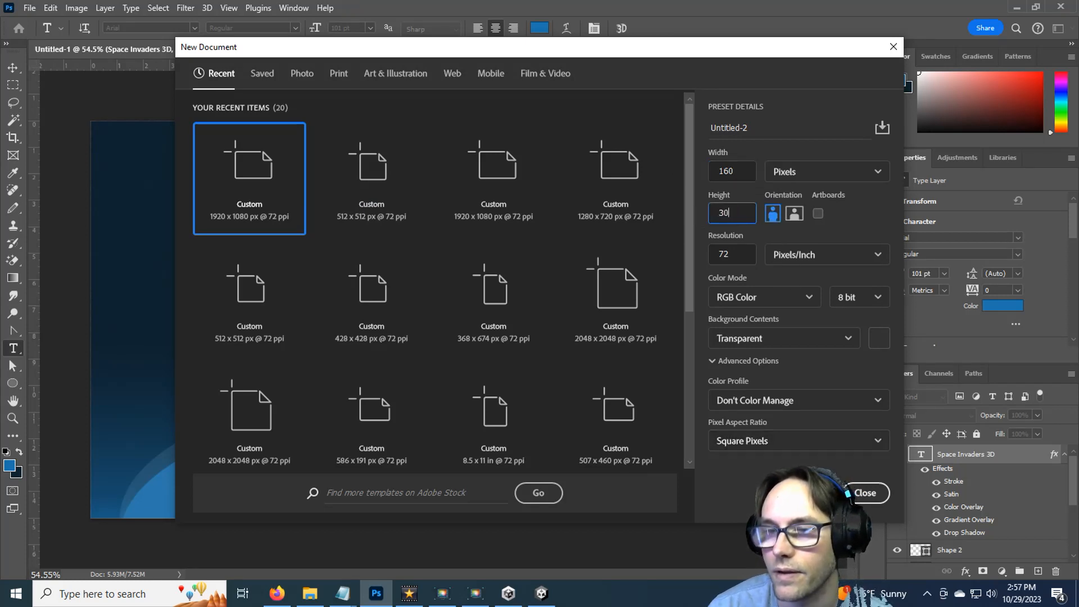
{"action": "key", "text": "Return"}
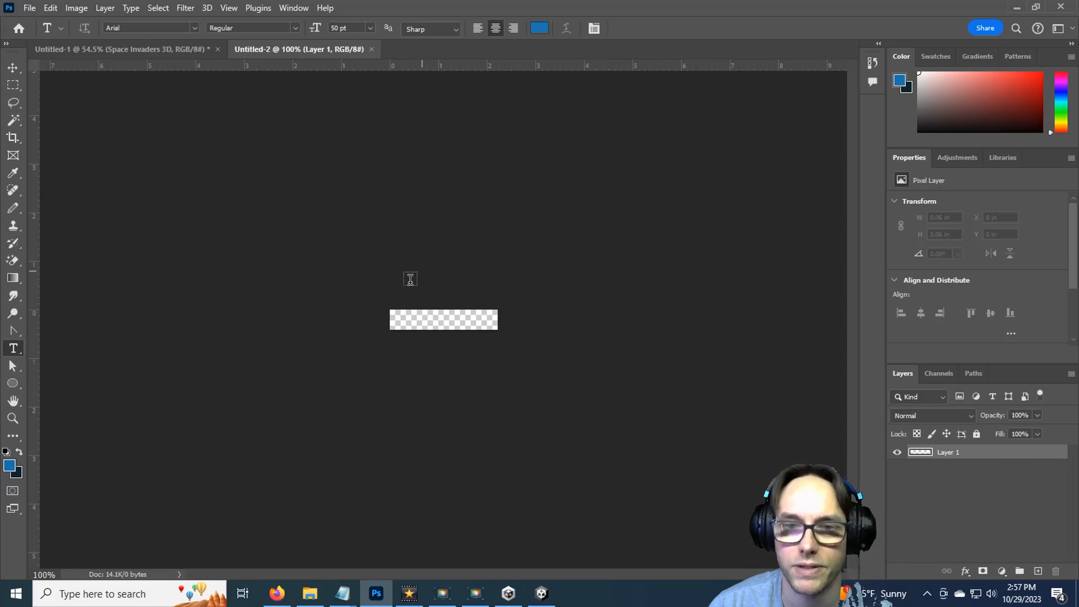
Draw a blue rounded rectangle about 148 by 28 px across the canvas with the Rectangle Tool.
{"action": "scroll", "coordinate": [423, 326], "scroll_direction": "up", "scroll_amount": 5}
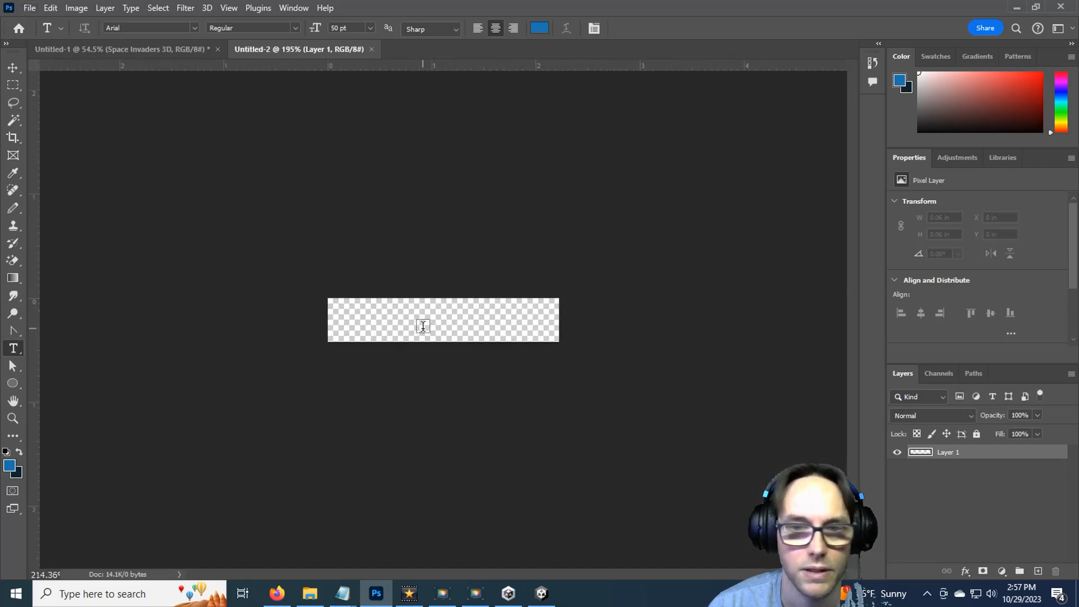
{"action": "scroll", "coordinate": [423, 325], "scroll_direction": "up", "scroll_amount": 1}
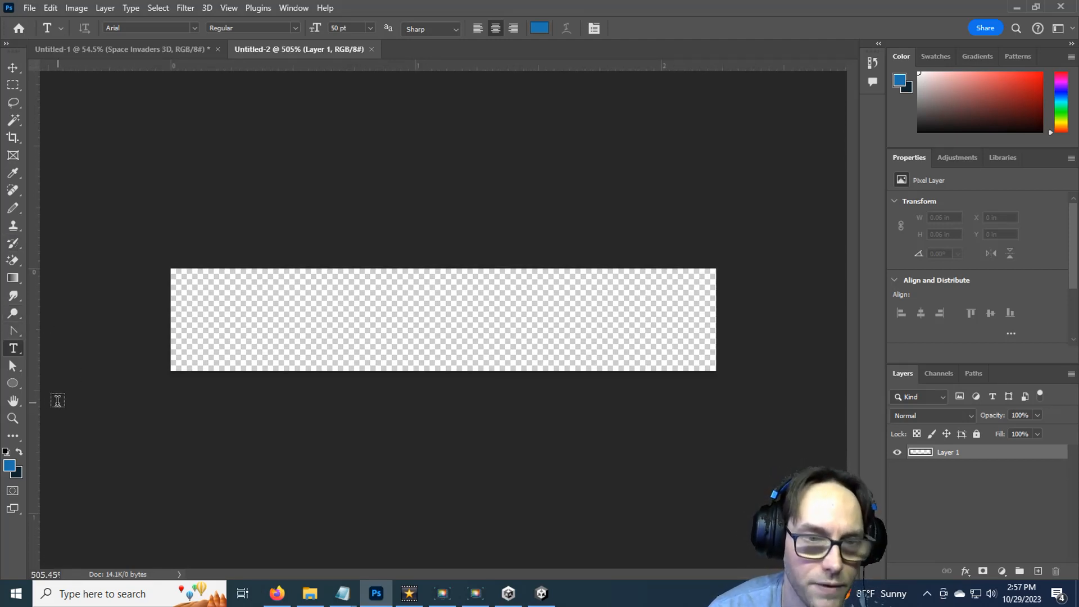
{"action": "left_click", "coordinate": [10, 384]}
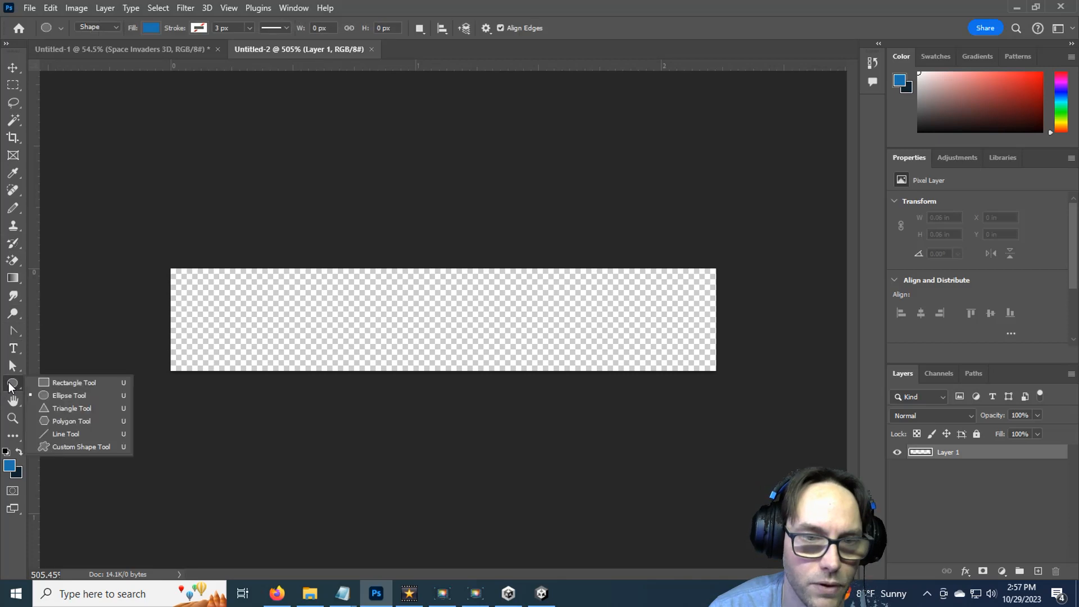
{"action": "left_click", "coordinate": [73, 386]}
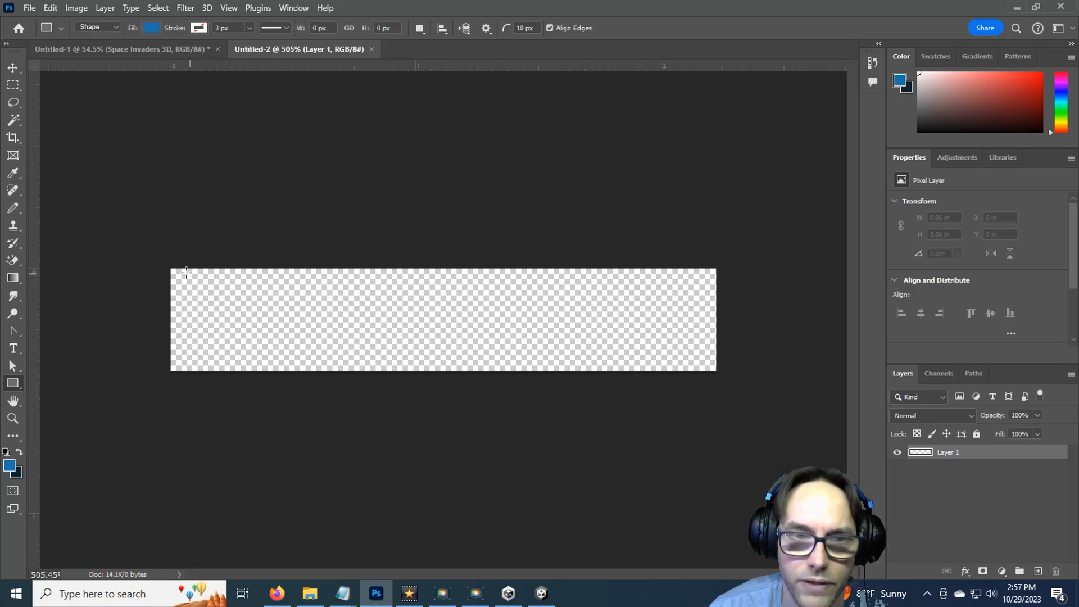
{"action": "left_click_drag", "start_coordinate": [185, 272], "coordinate": [688, 366]}
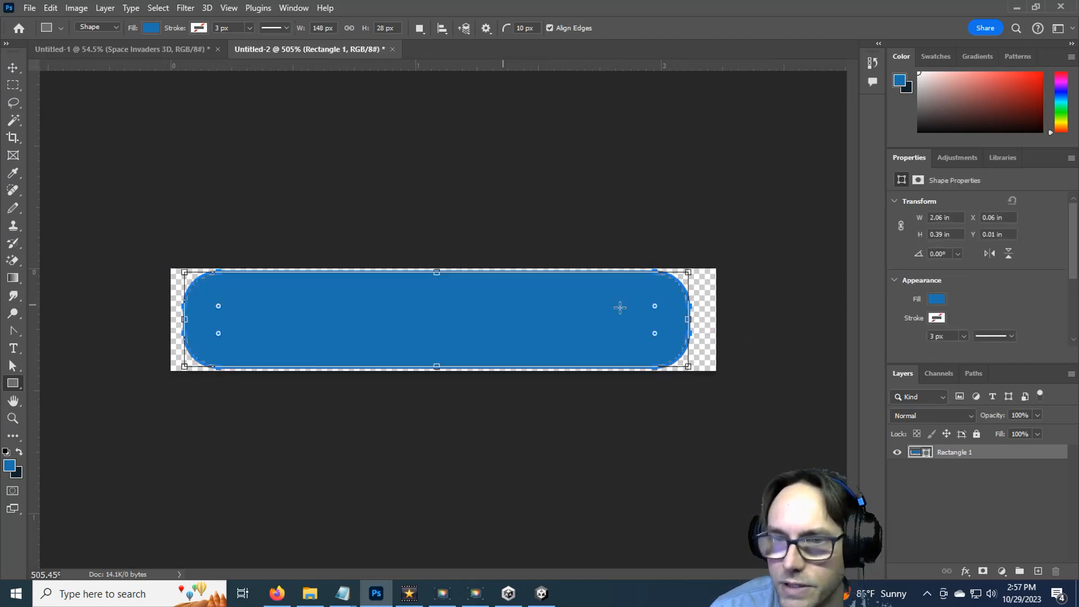
Square off the rectangle's corners and stretch it to 160 by 30 px so it fills the canvas.
{"action": "left_click_drag", "start_coordinate": [658, 307], "coordinate": [699, 289]}
{"action": "mouse_move", "coordinate": [752, 261]}
{"action": "left_mouse_down"}
{"action": "mouse_move", "coordinate": [653, 281]}
{"action": "mouse_move", "coordinate": [737, 269]}
{"action": "left_mouse_up"}
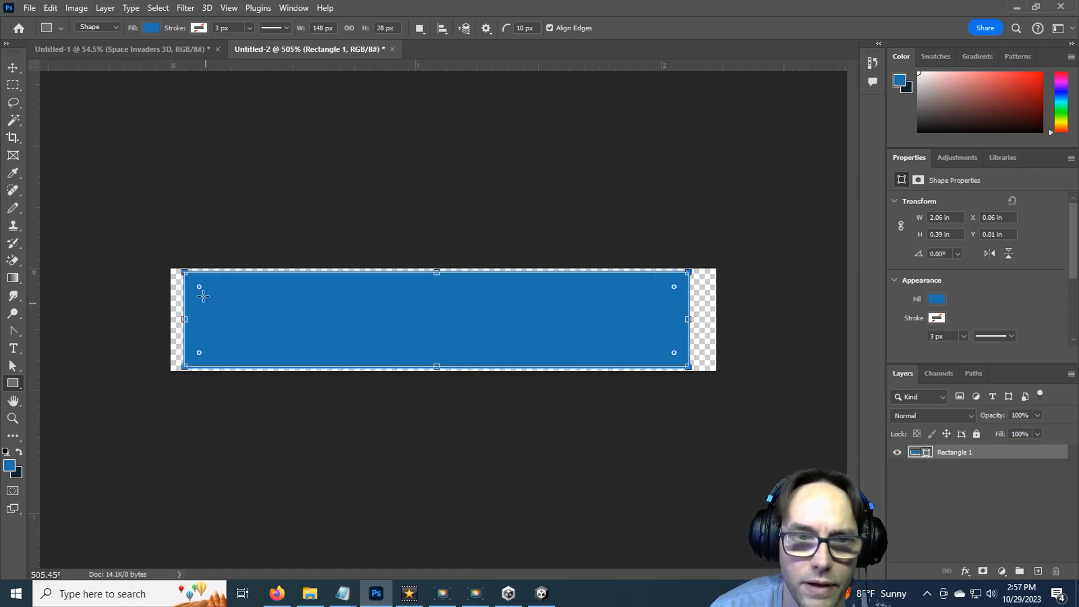
{"action": "left_click_drag", "start_coordinate": [185, 271], "coordinate": [171, 268]}
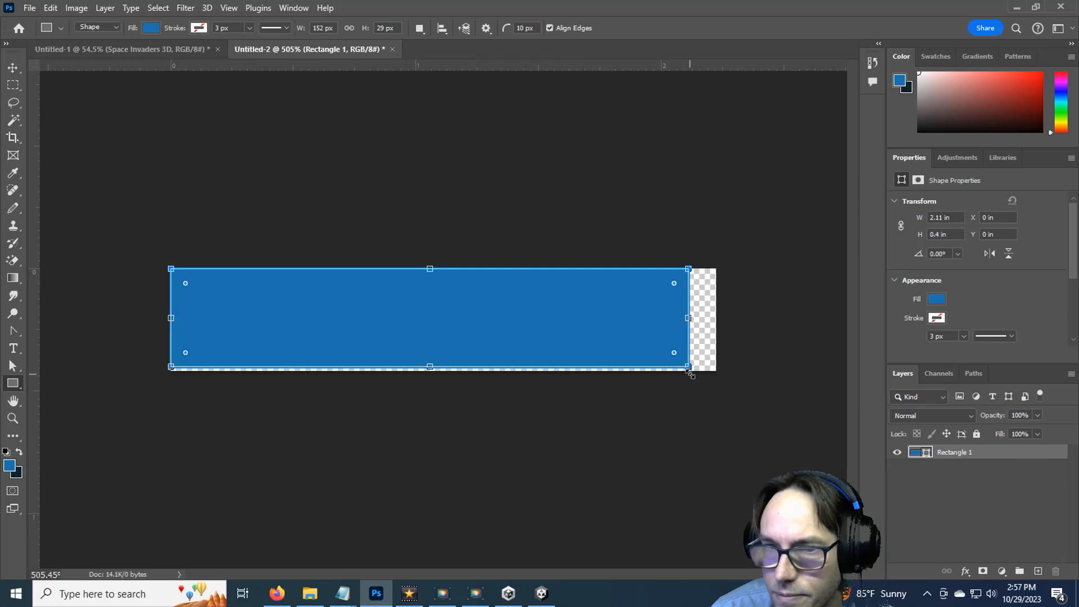
{"action": "mouse_move", "coordinate": [688, 371]}
{"action": "left_mouse_down"}
{"action": "mouse_move", "coordinate": [691, 381]}
{"action": "mouse_move", "coordinate": [692, 371]}
{"action": "left_mouse_up"}
{"action": "left_click_drag", "start_coordinate": [694, 323], "coordinate": [717, 321]}
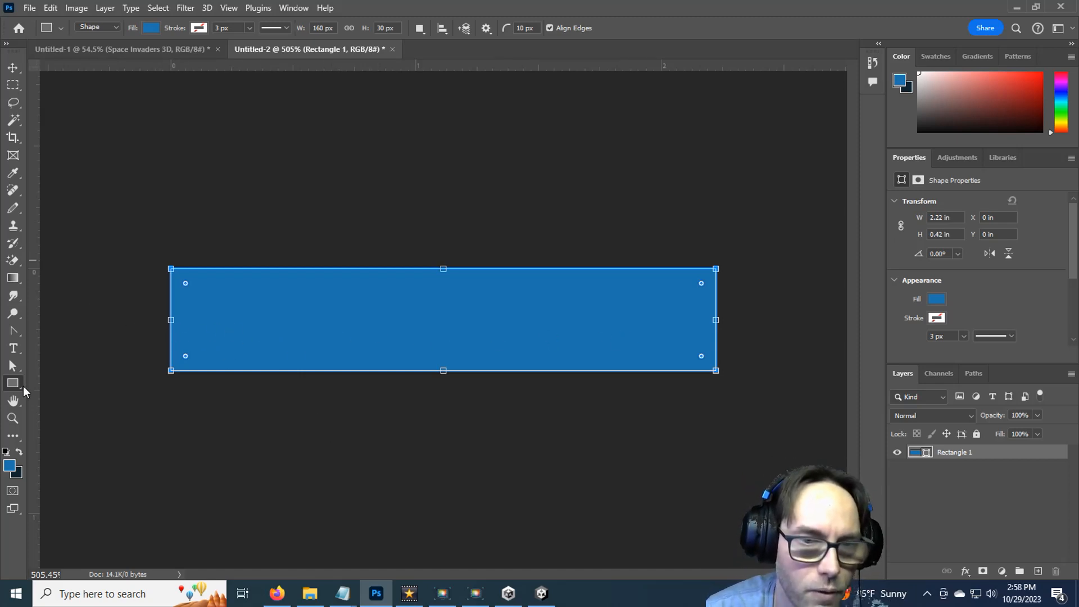
Add a horizontal guide at 50% through the middle of the rectangle.
{"action": "left_click", "coordinate": [16, 331]}
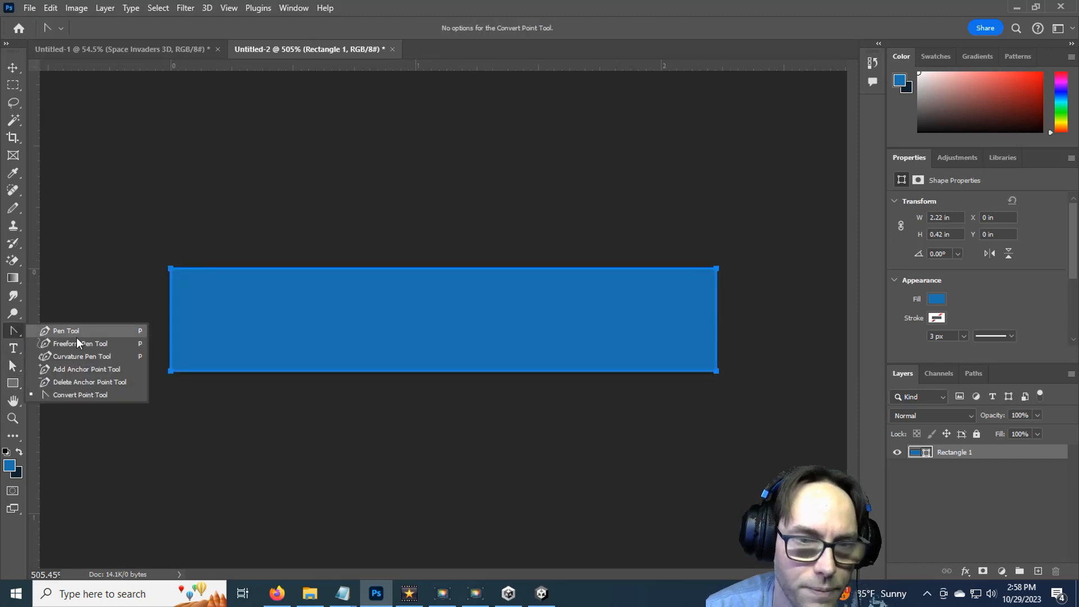
{"action": "left_click", "coordinate": [71, 369]}
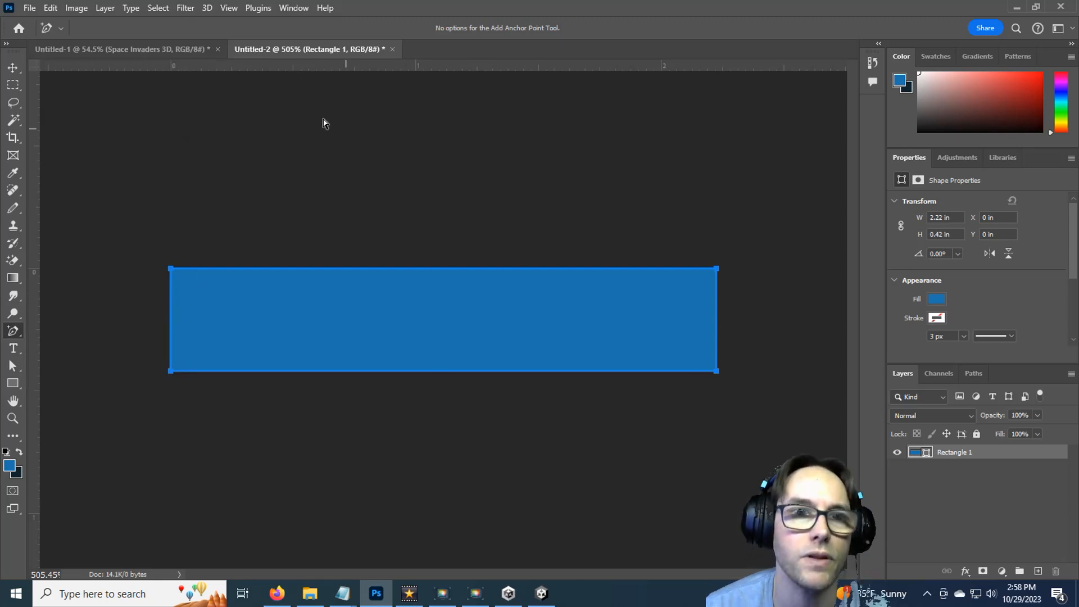
{"action": "left_click", "coordinate": [15, 70]}
{"action": "left_click", "coordinate": [230, 8]}
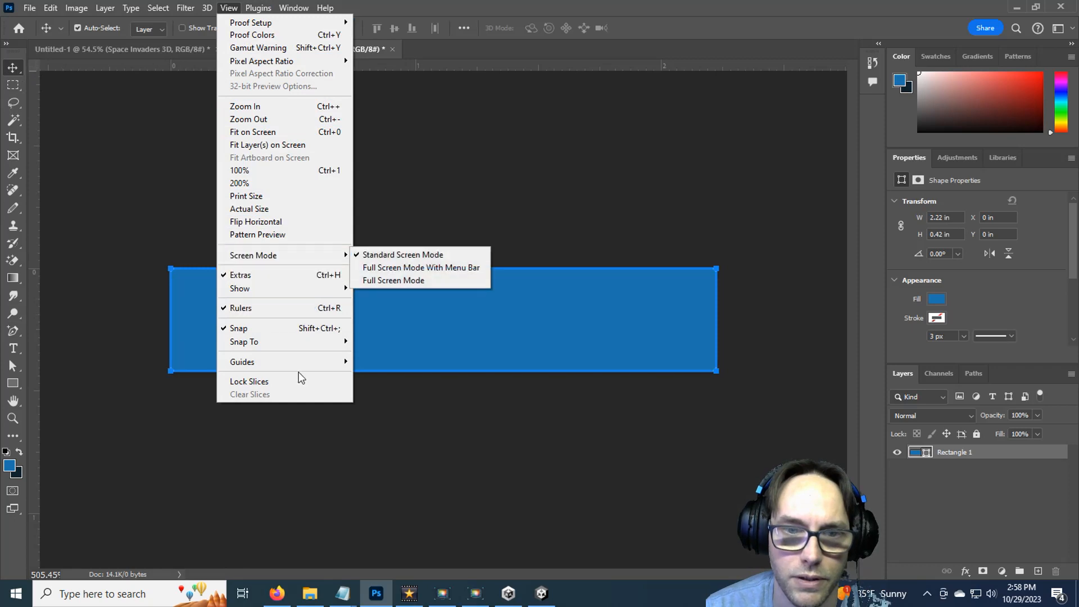
{"action": "mouse_move", "coordinate": [294, 364]}
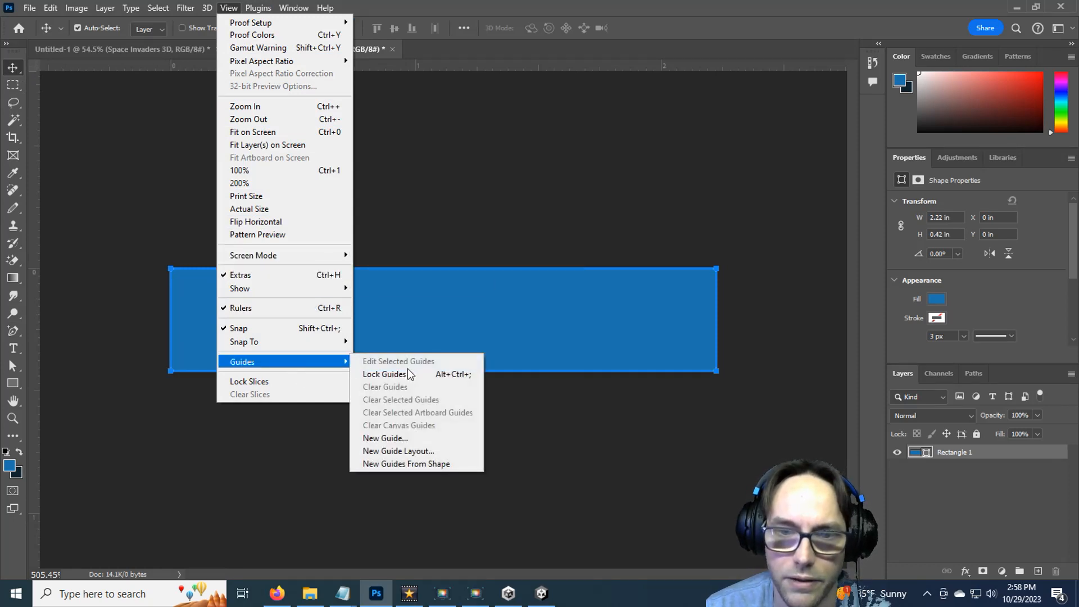
{"action": "left_click", "coordinate": [407, 439]}
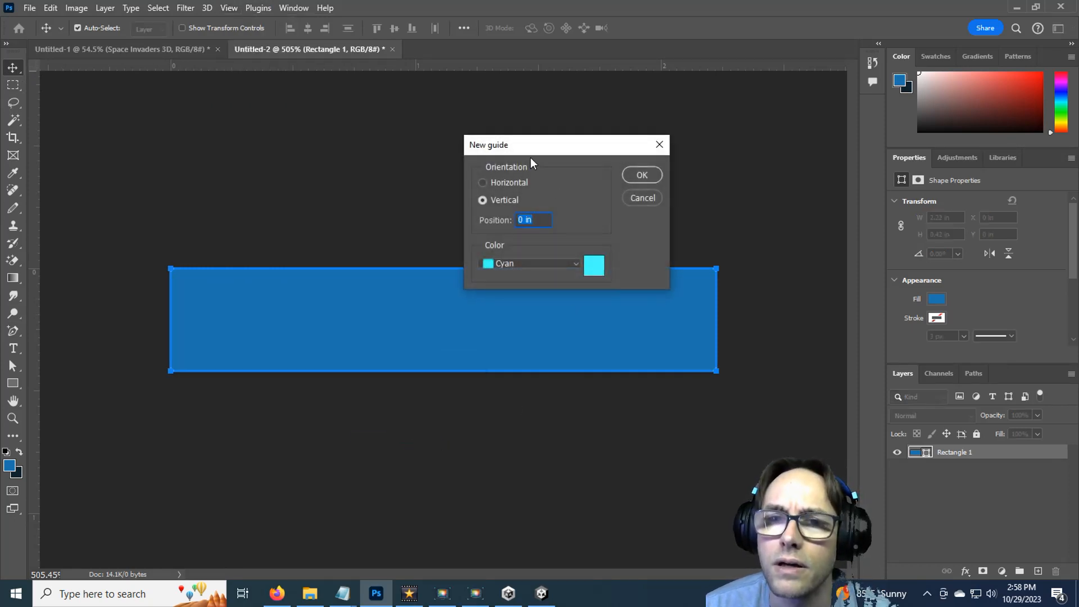
{"action": "left_click_drag", "start_coordinate": [531, 158], "coordinate": [533, 118]}
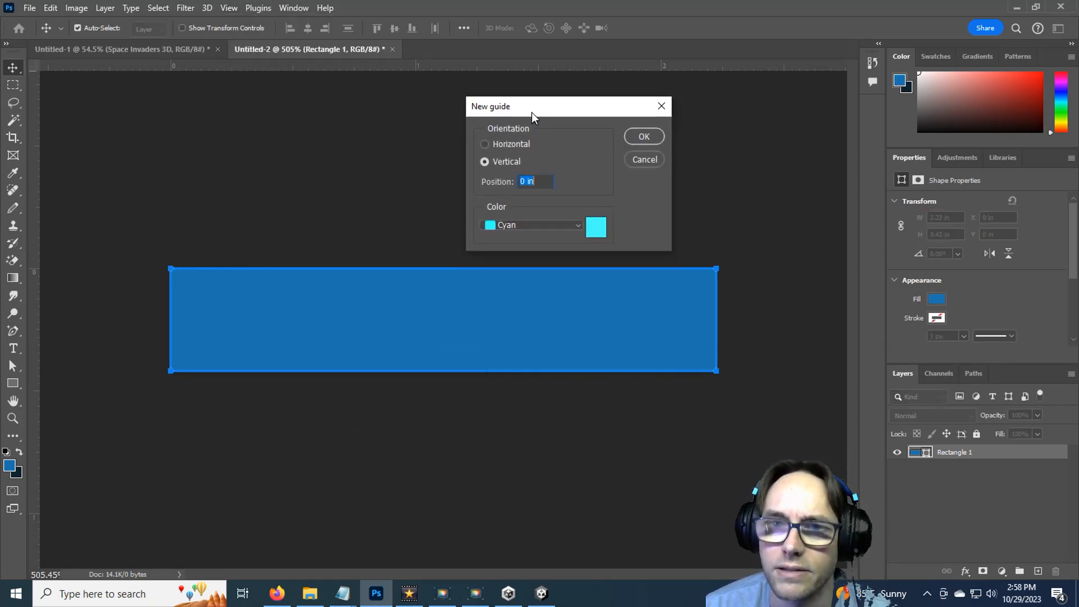
{"action": "left_click", "coordinate": [508, 146]}
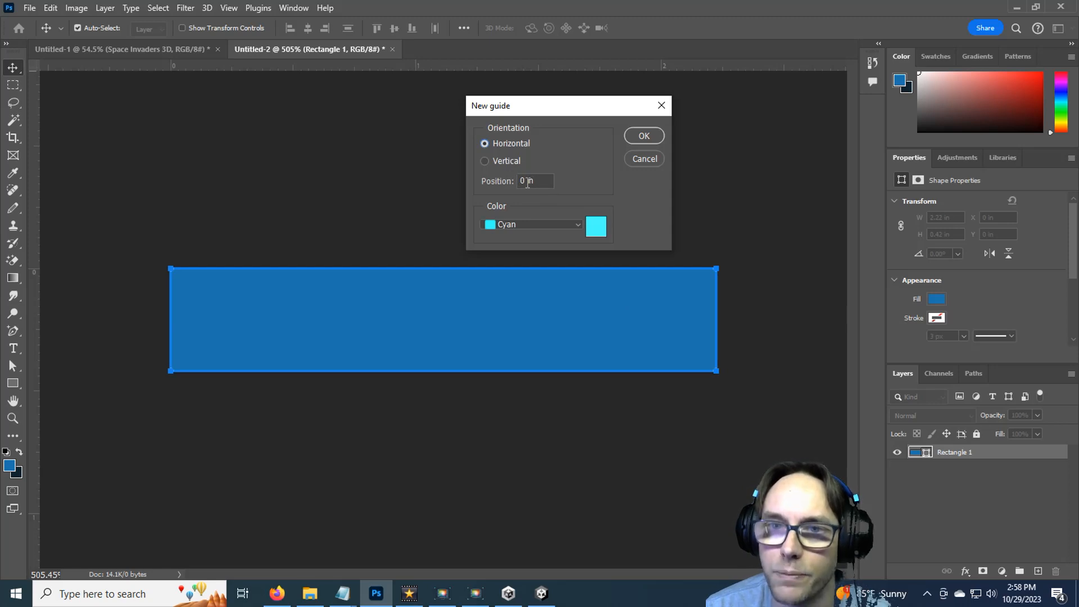
{"action": "left_click_drag", "start_coordinate": [541, 183], "coordinate": [513, 180]}
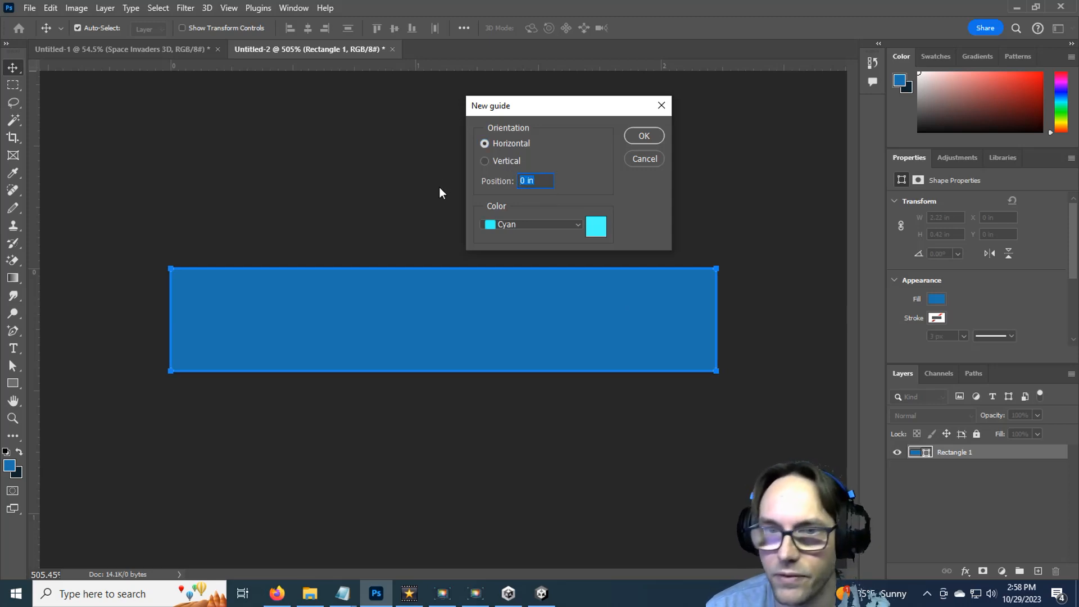
{"action": "type", "text": "50"}
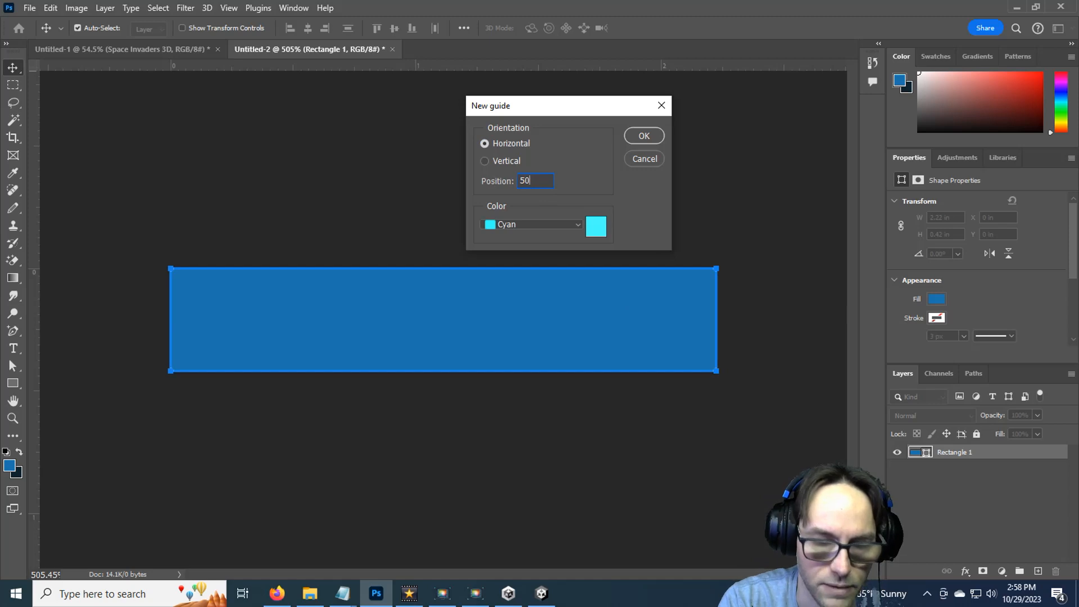
{"action": "type", "text": "%"}
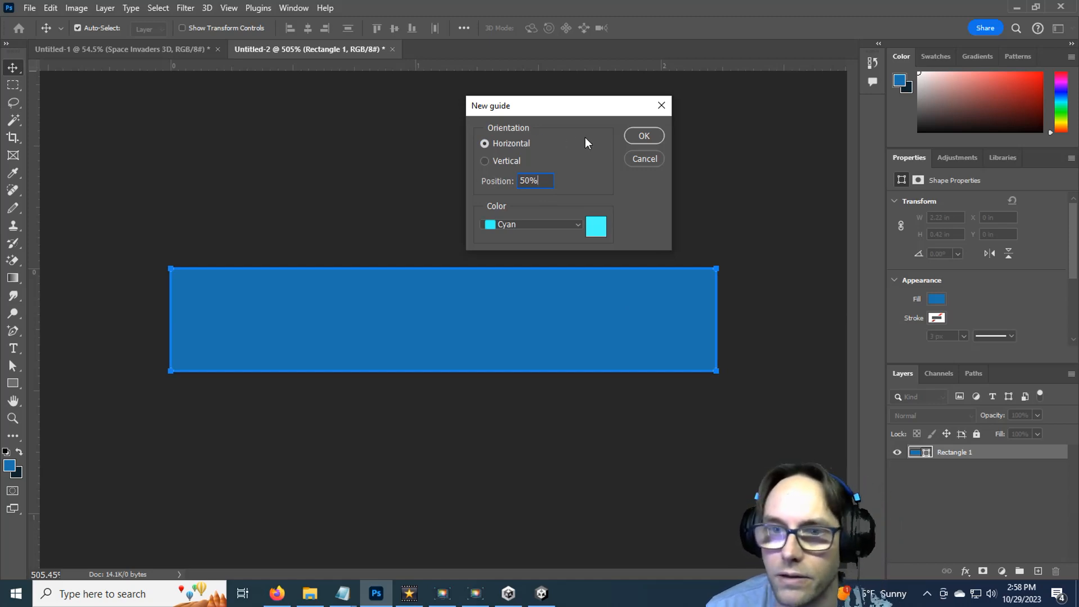
{"action": "left_click", "coordinate": [640, 137]}
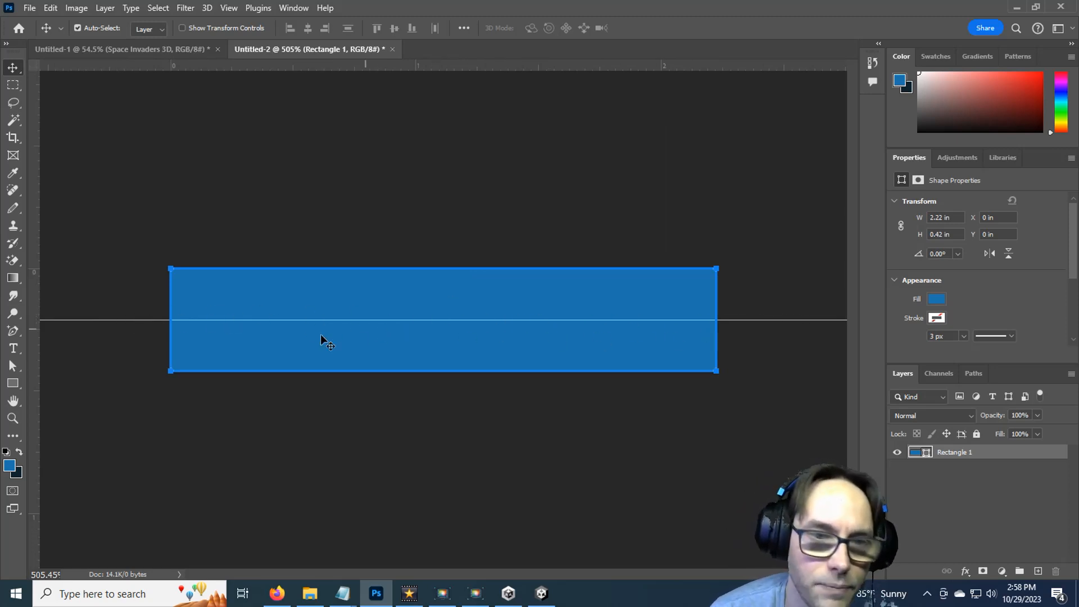
Add anchor points where the guide crosses the rectangle's left and right edges.
{"action": "left_click", "coordinate": [13, 332]}
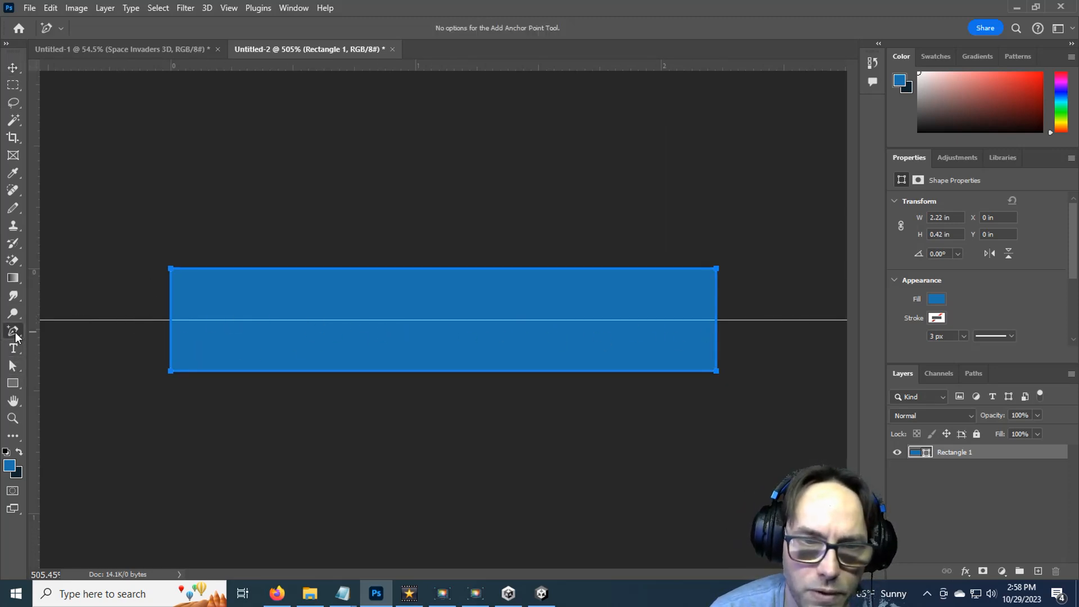
{"action": "left_click", "coordinate": [170, 321]}
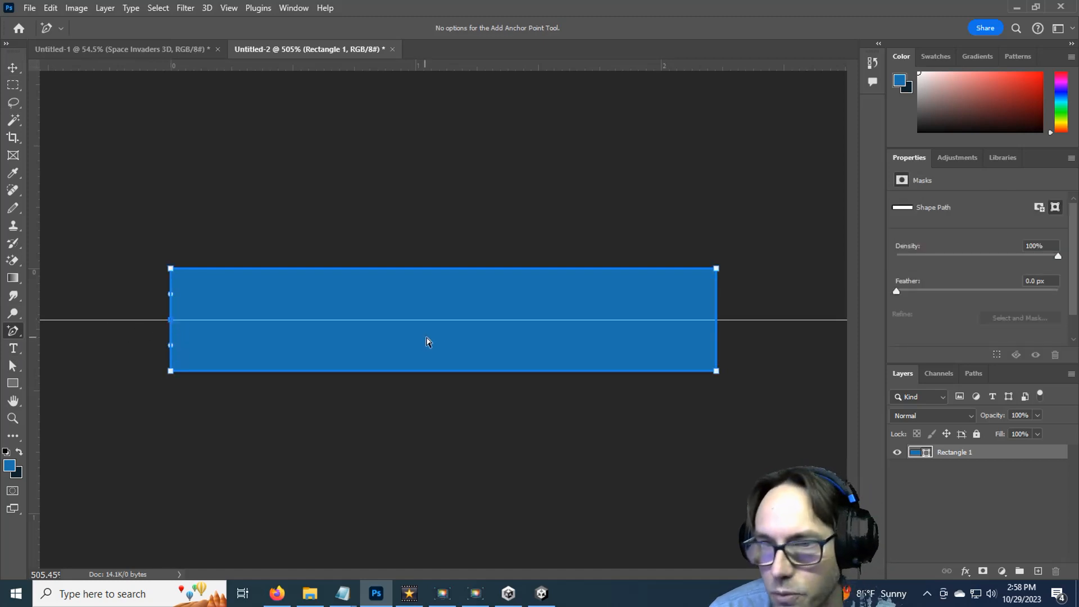
{"action": "left_click", "coordinate": [717, 320]}
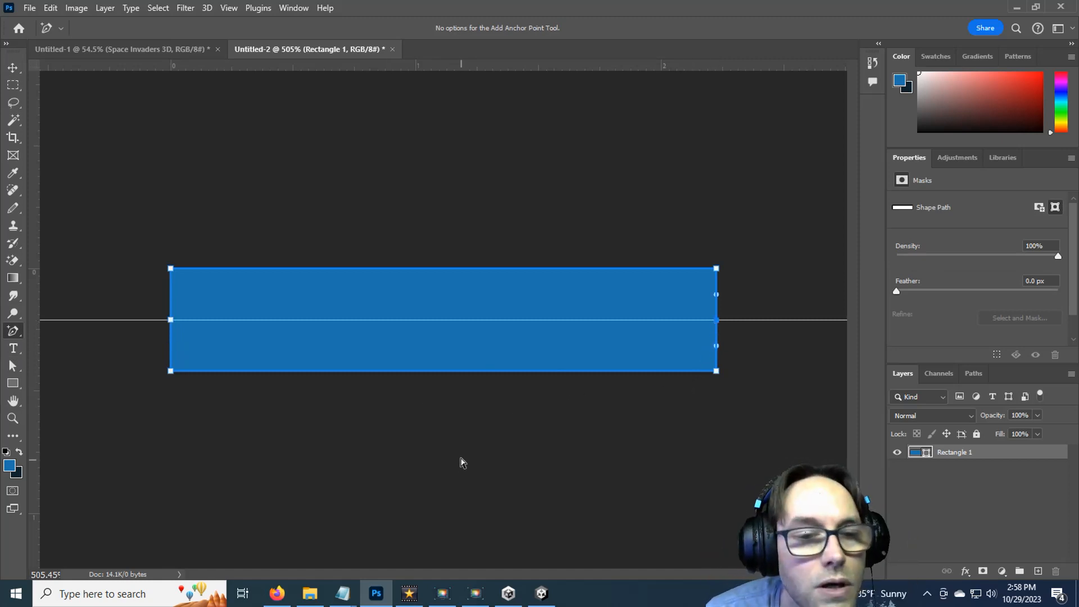
Nudge the left edge's middle anchor point inward with the Direct Selection Tool so the edge curves inward.
{"action": "left_click", "coordinate": [16, 367]}
{"action": "right_click", "coordinate": [12, 368]}
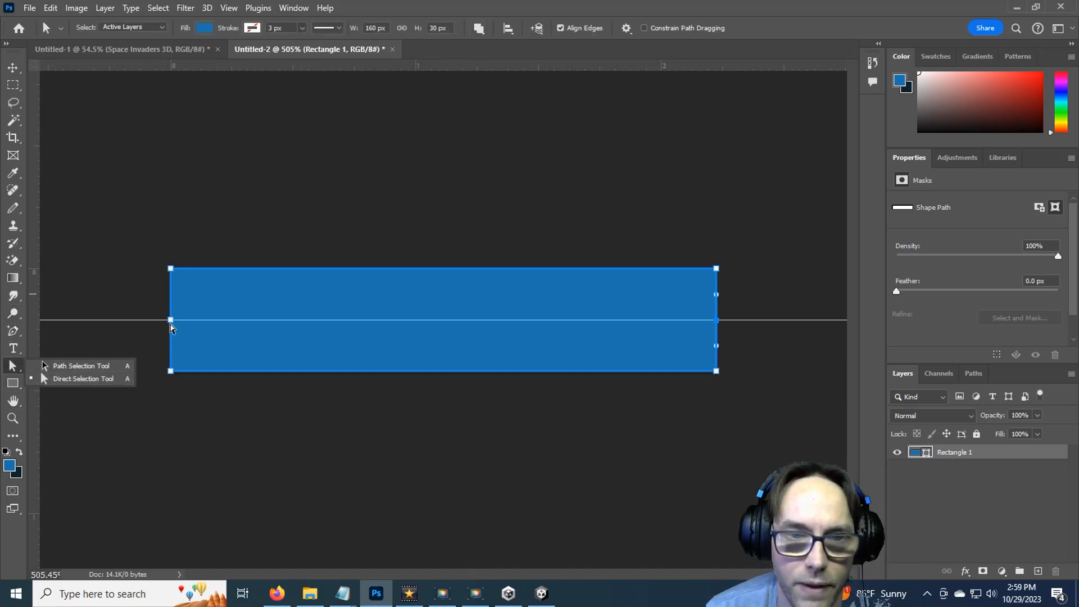
{"action": "left_click", "coordinate": [173, 324]}
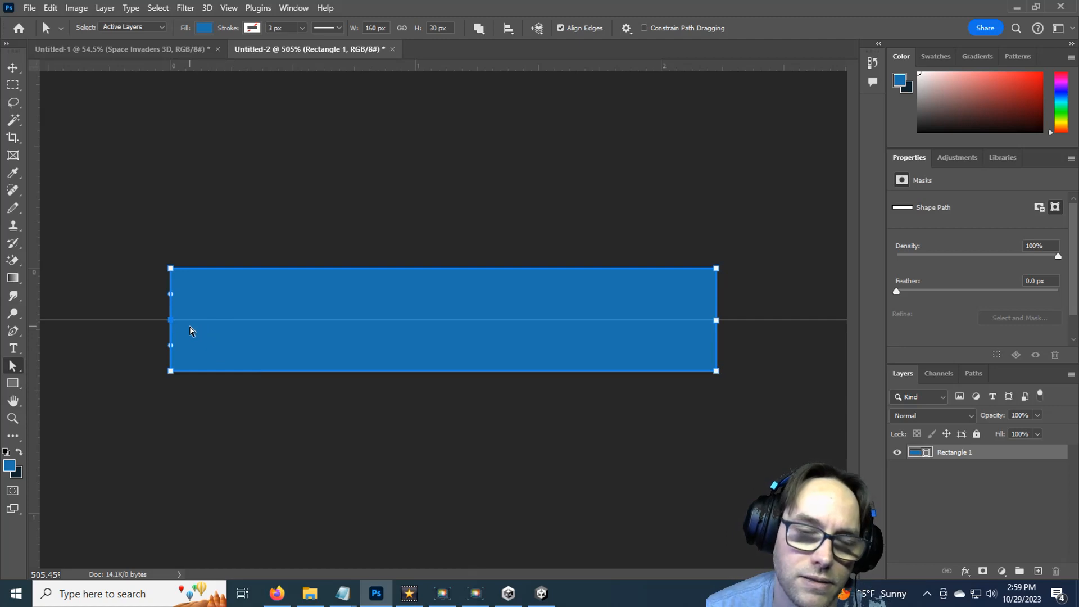
{"action": "key", "text": "Right"}
{"action": "key", "text": "Right"}
{"action": "key", "text": "Right"}
{"action": "key", "text": "Right"}
{"action": "key", "text": "Right"}
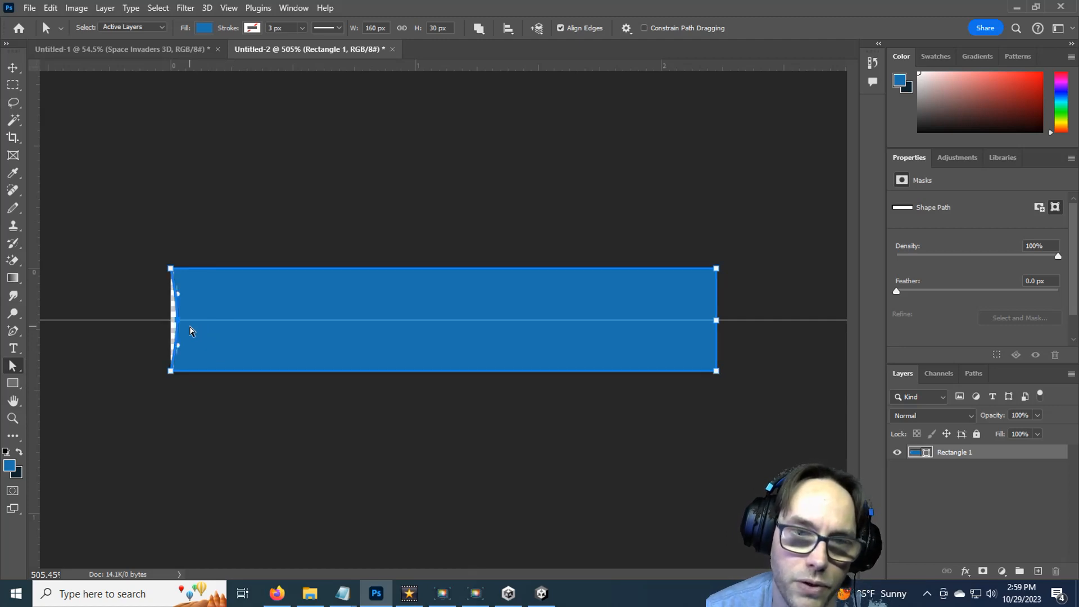
Move the left edge's middle anchor point further right to deepen the inward notch to about 12 px.
{"action": "key", "text": "Right"}
{"action": "key", "text": "Right"}
{"action": "key", "text": "Right"}
{"action": "key", "text": "Right"}
{"action": "key", "text": "Right"}
{"action": "key", "text": "Right"}
{"action": "key", "text": "Right"}
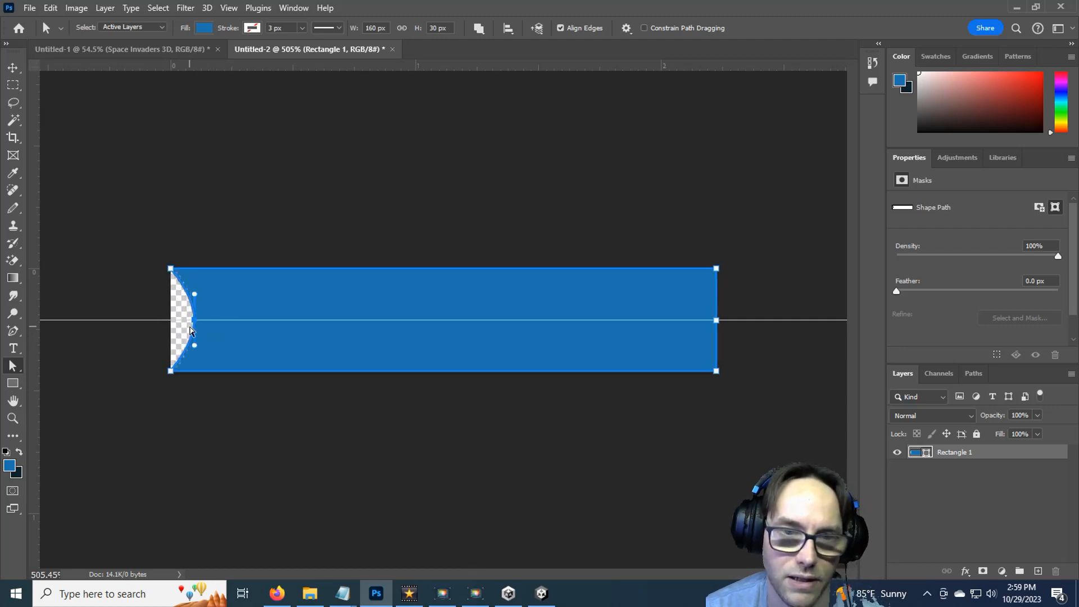
{"action": "key", "text": "Right"}
{"action": "key", "text": "Right"}
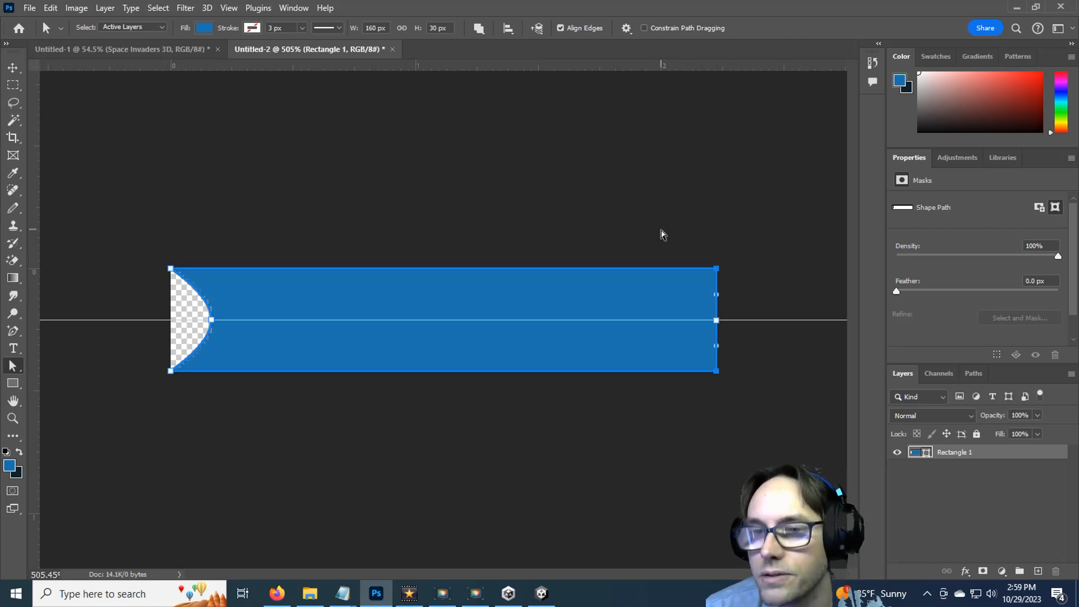
Shift the two right-hand corner anchor points left about 12 px, leaving the middle point at the canvas edge.
{"action": "key", "text": "Left"}
{"action": "key", "text": "Left"}
{"action": "key", "text": "Left"}
{"action": "key", "text": "Left"}
{"action": "key", "text": "Left"}
{"action": "key", "text": "Left"}
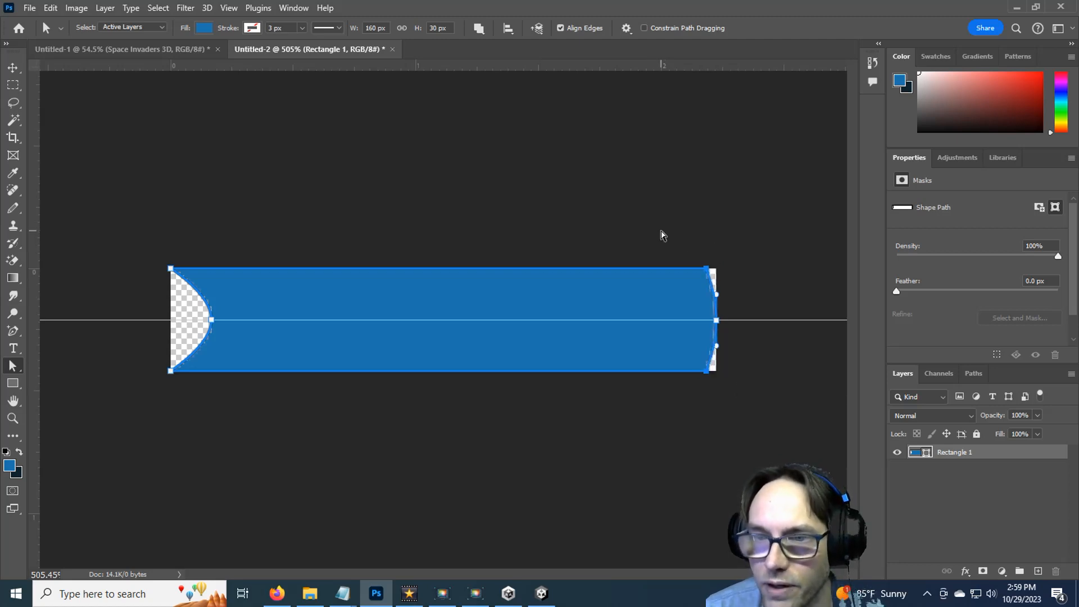
{"action": "key", "text": "Left"}
{"action": "key", "text": "Left"}
{"action": "key", "text": "Left"}
{"action": "key", "text": "Left"}
{"action": "key", "text": "Left"}
{"action": "key", "text": "Left"}
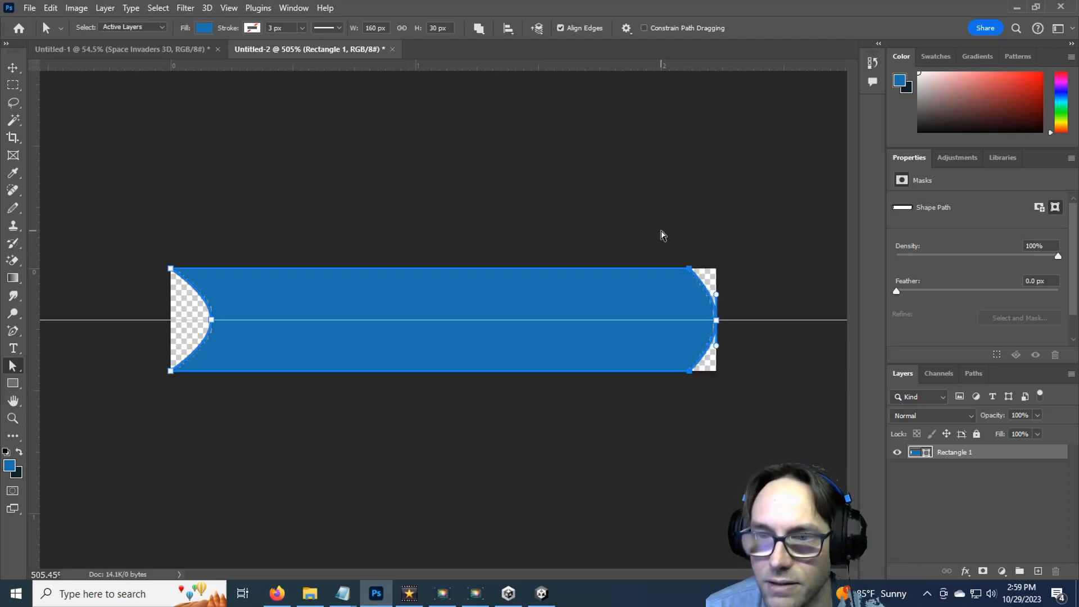
{"action": "key", "text": "Left"}
{"action": "key", "text": "Left"}
{"action": "key", "text": "Left"}
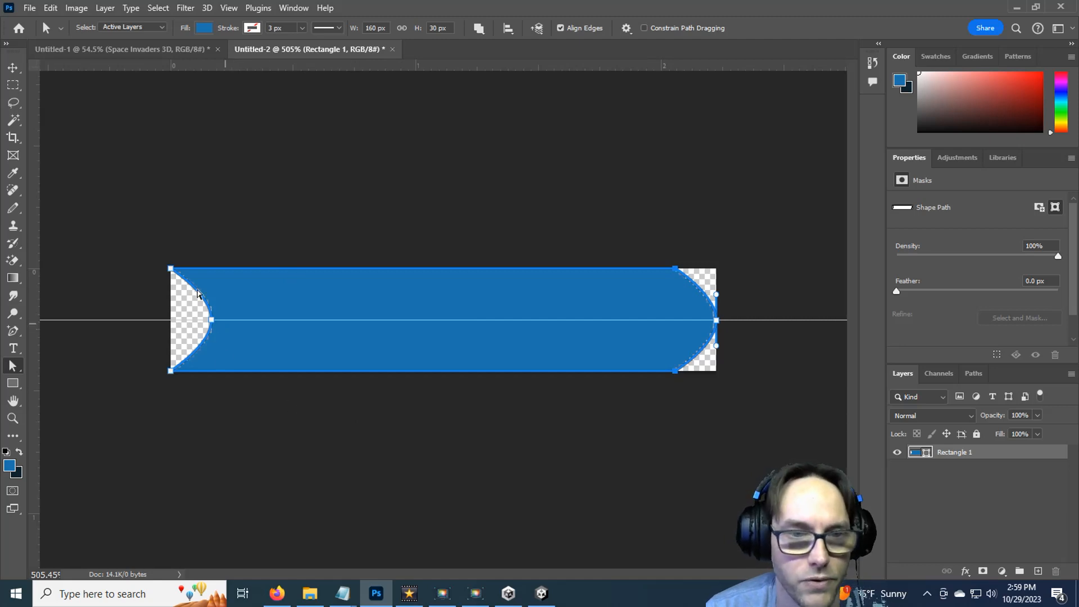
Convert the middle anchor points at both ends to sharp corners with the Convert Point Tool.
{"action": "left_click", "coordinate": [13, 333]}
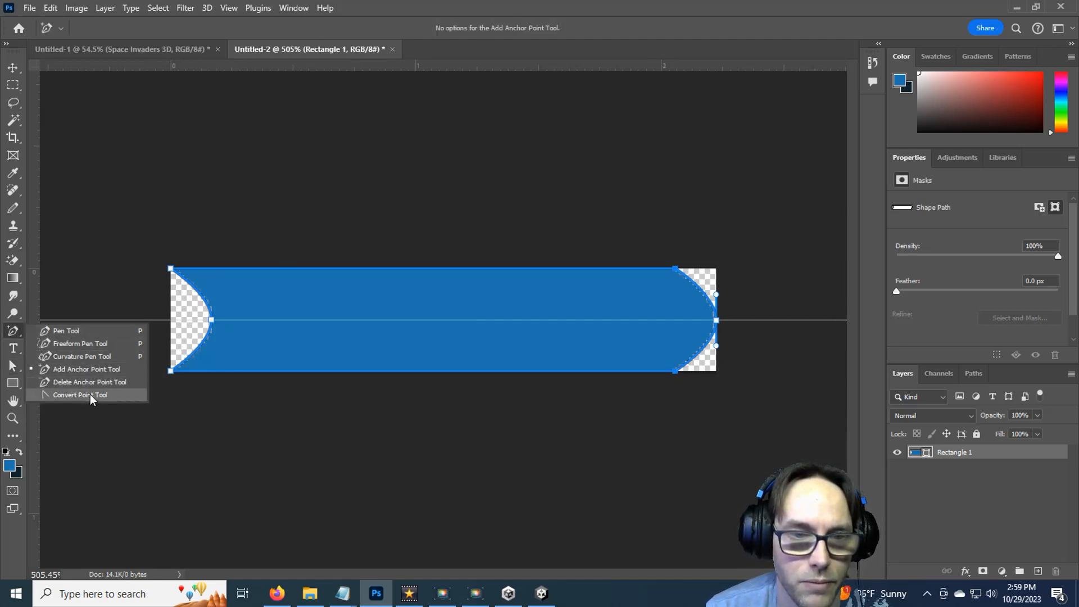
{"action": "left_click", "coordinate": [73, 396]}
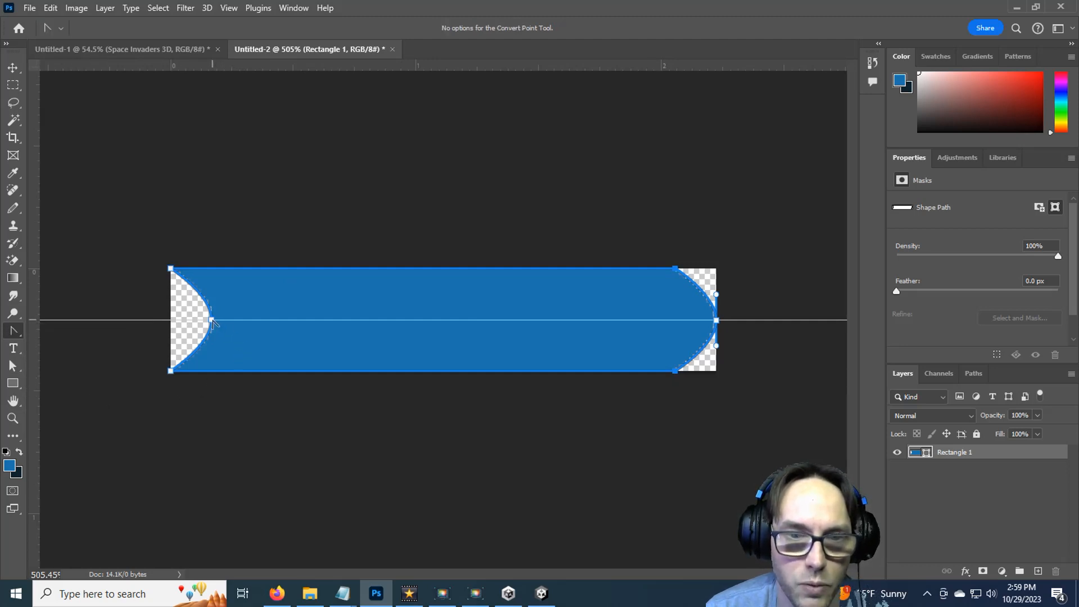
{"action": "left_click", "coordinate": [212, 320]}
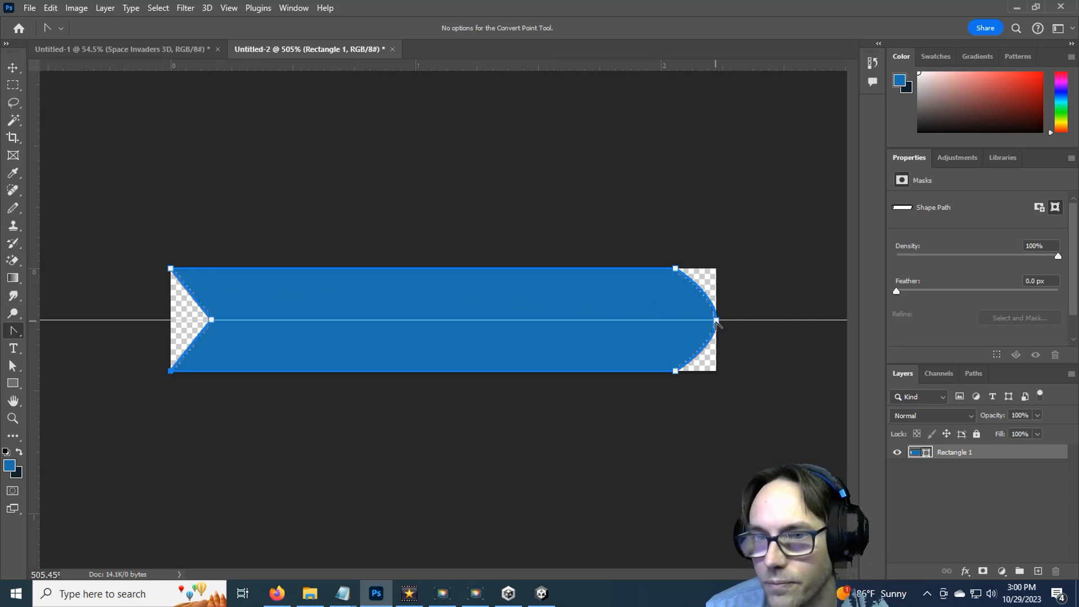
{"action": "left_click", "coordinate": [716, 320]}
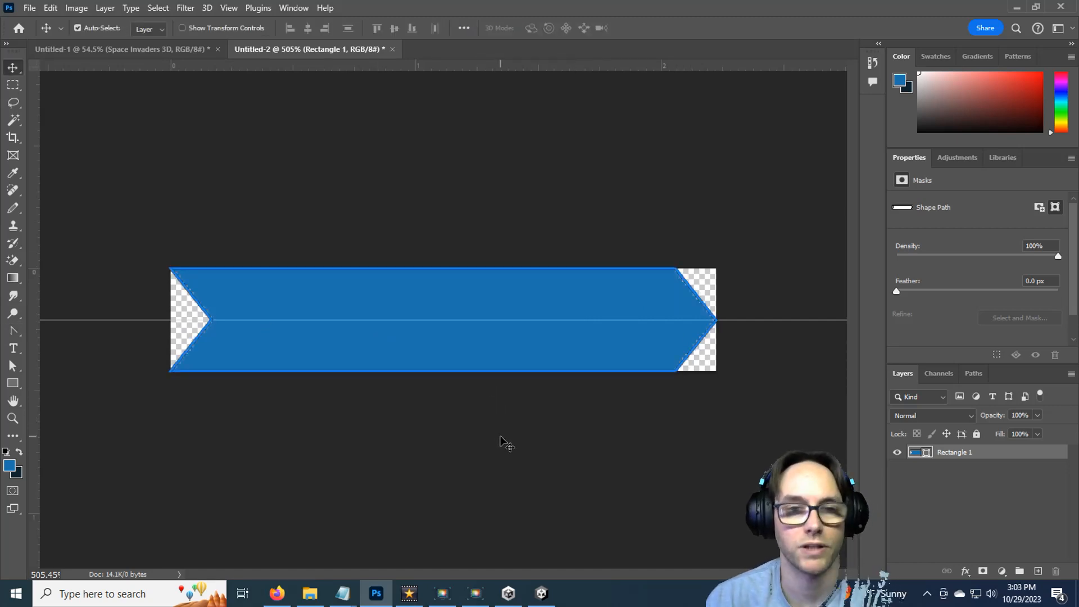
Copy the Space Invaders 3D title layer from Untitled-1 into the button document.
{"action": "left_click", "coordinate": [104, 49]}
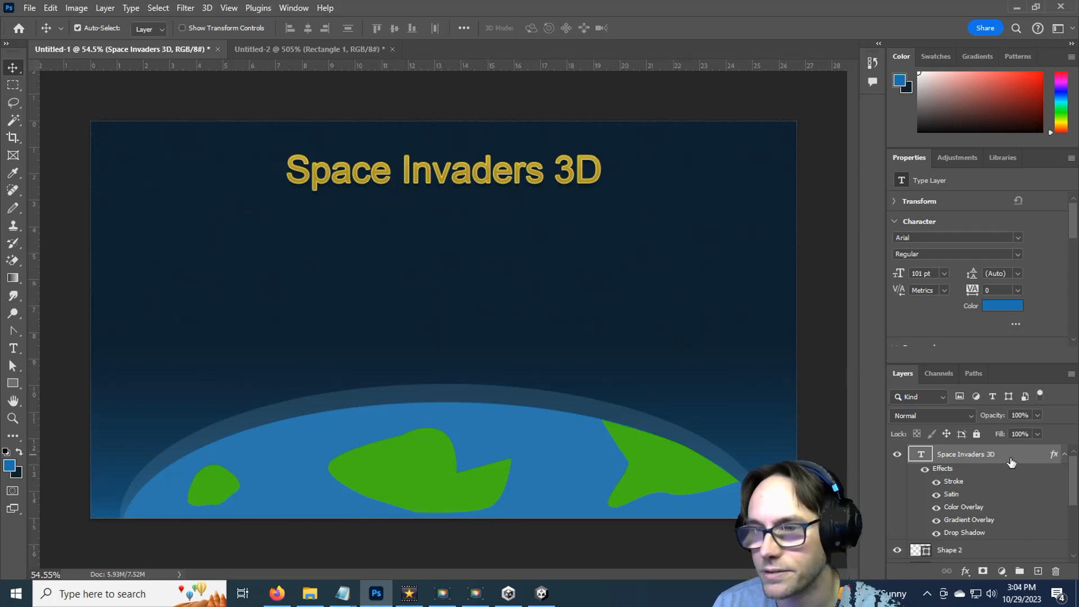
{"action": "left_click_drag", "start_coordinate": [1006, 453], "coordinate": [465, 315]}
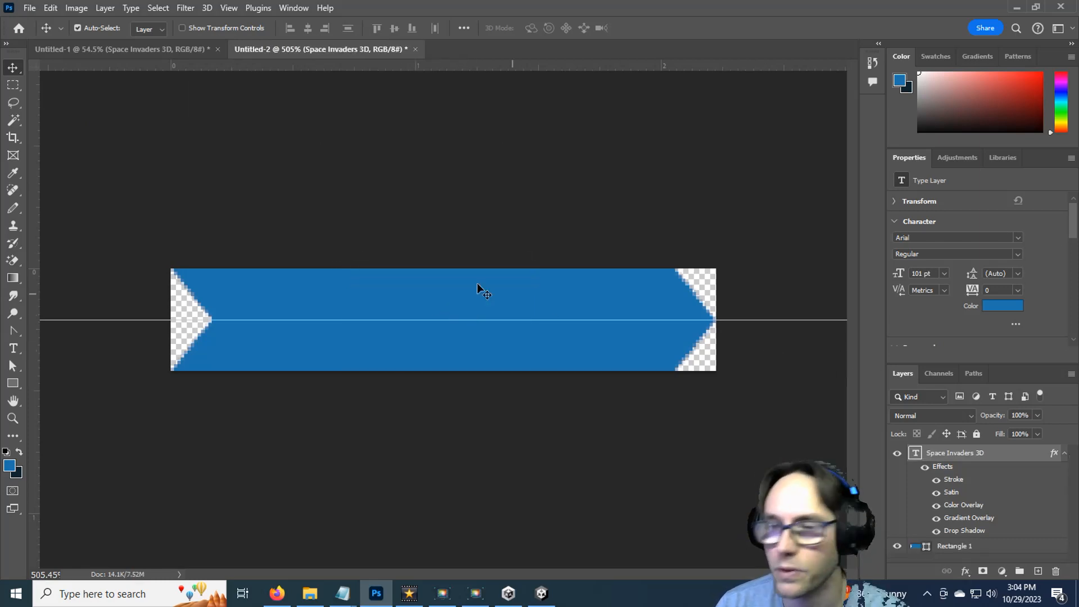
{"action": "left_click", "coordinate": [897, 456]}
{"action": "left_click", "coordinate": [897, 456]}
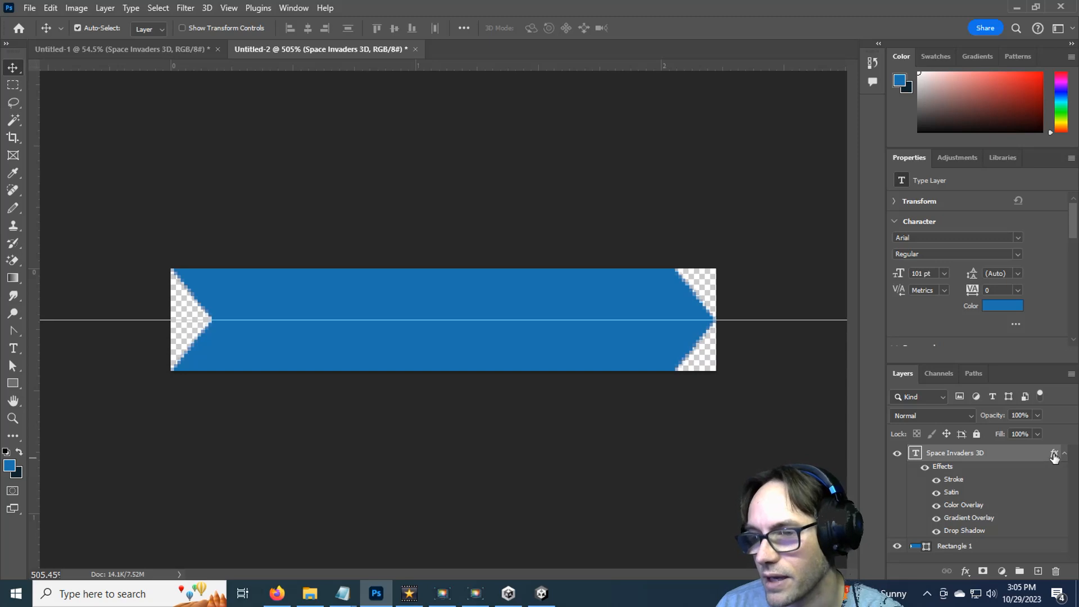
Move the title's layer effects onto the Rectangle 1 shape and delete the copied title layer.
{"action": "mouse_move", "coordinate": [1055, 456]}
{"action": "left_mouse_down"}
{"action": "mouse_move", "coordinate": [1040, 553]}
{"action": "mouse_move", "coordinate": [969, 555]}
{"action": "mouse_move", "coordinate": [1043, 553]}
{"action": "left_mouse_up"}
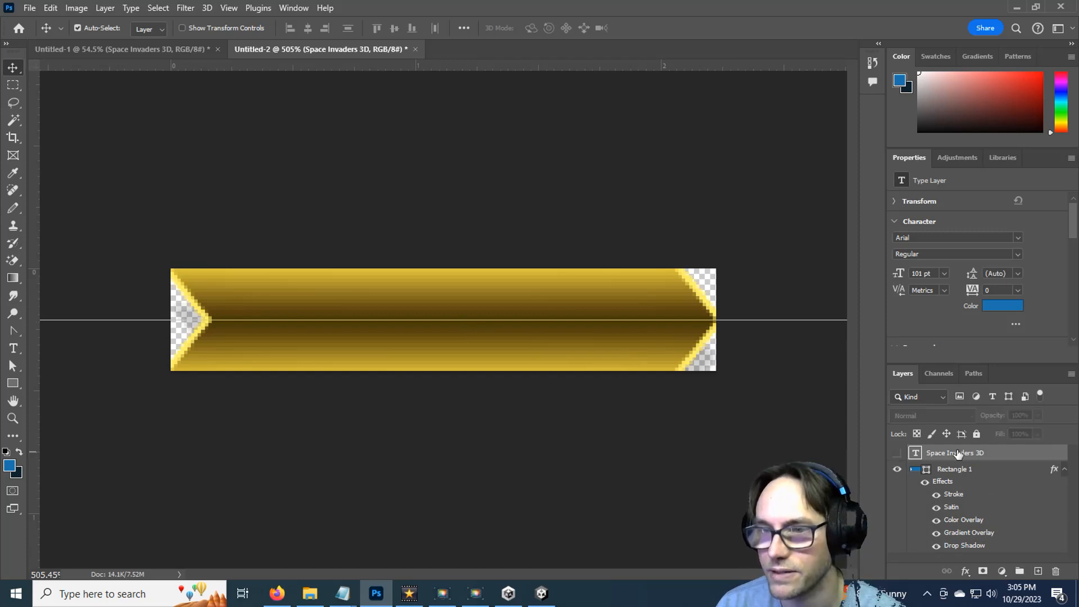
{"action": "key", "text": "Delete"}
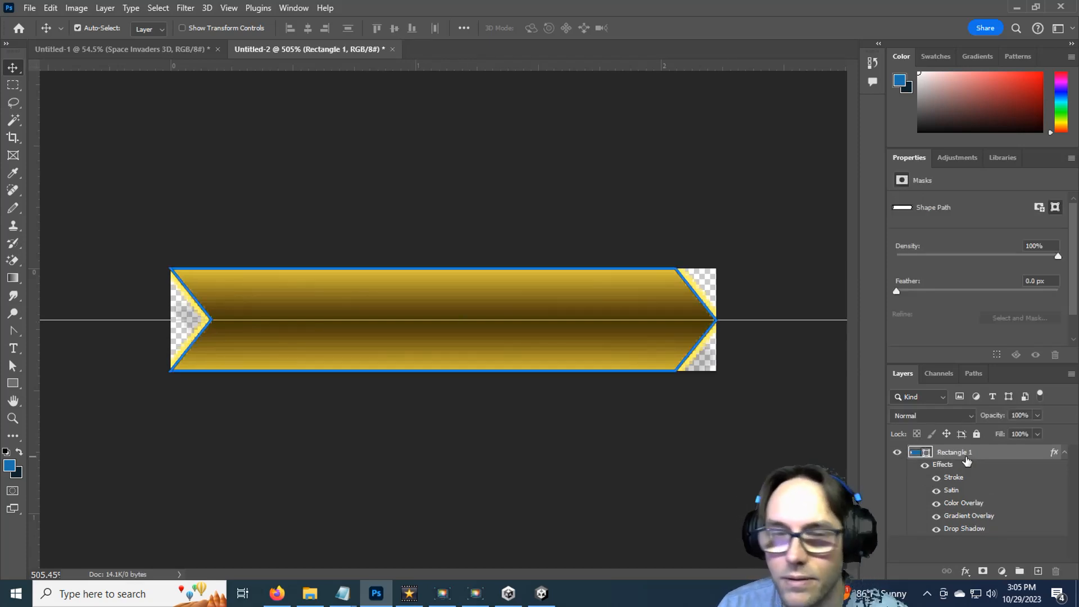
{"action": "left_click", "coordinate": [137, 128]}
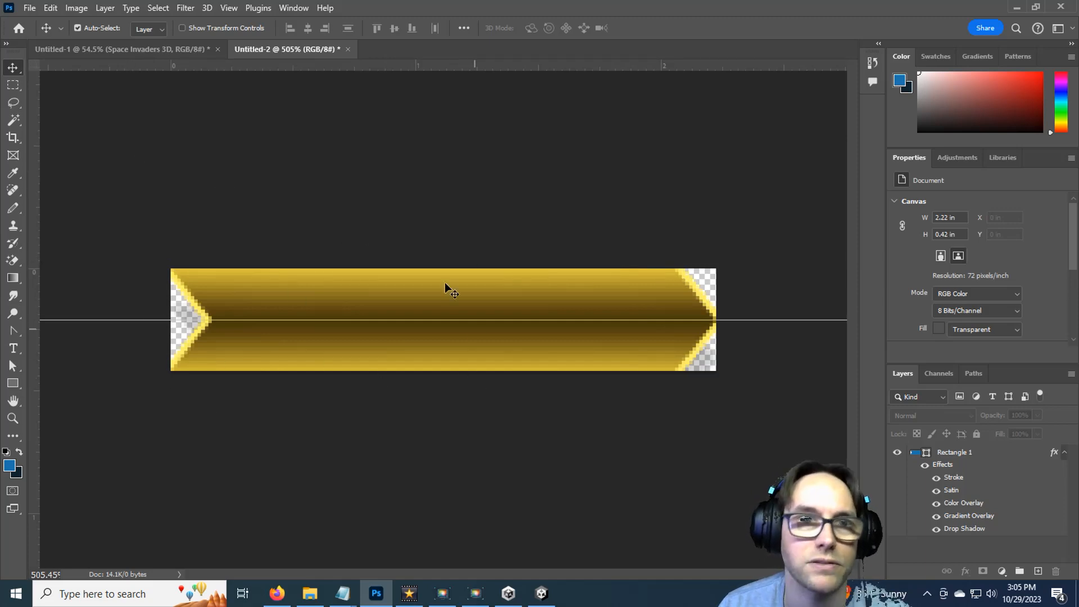
Enlarge the button document's canvas to 170 by 40 pixels, keeping the artwork centred.
{"action": "left_click", "coordinate": [74, 11]}
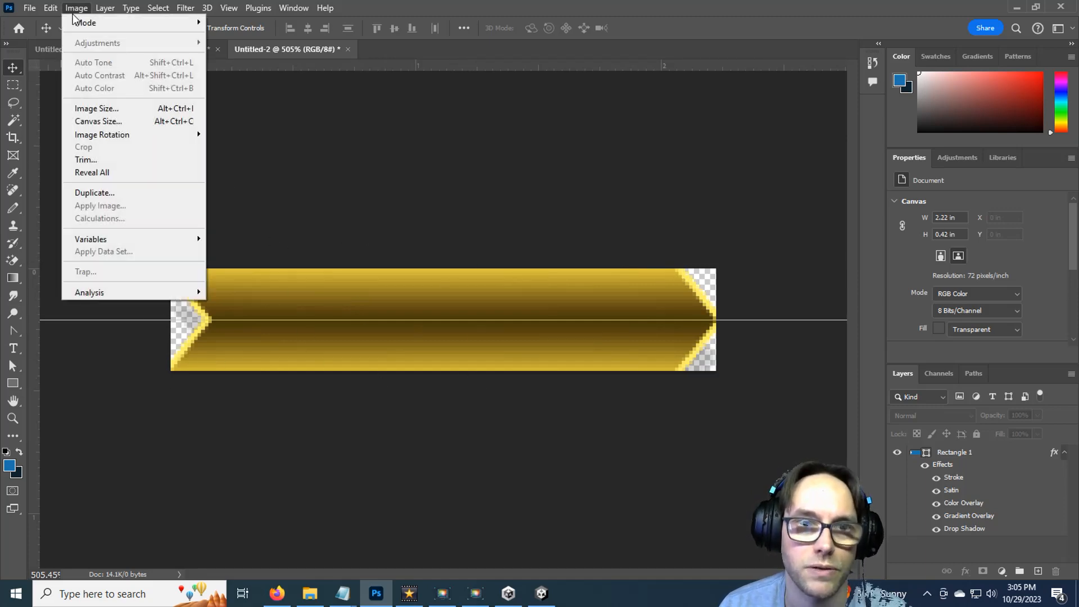
{"action": "left_click", "coordinate": [99, 121]}
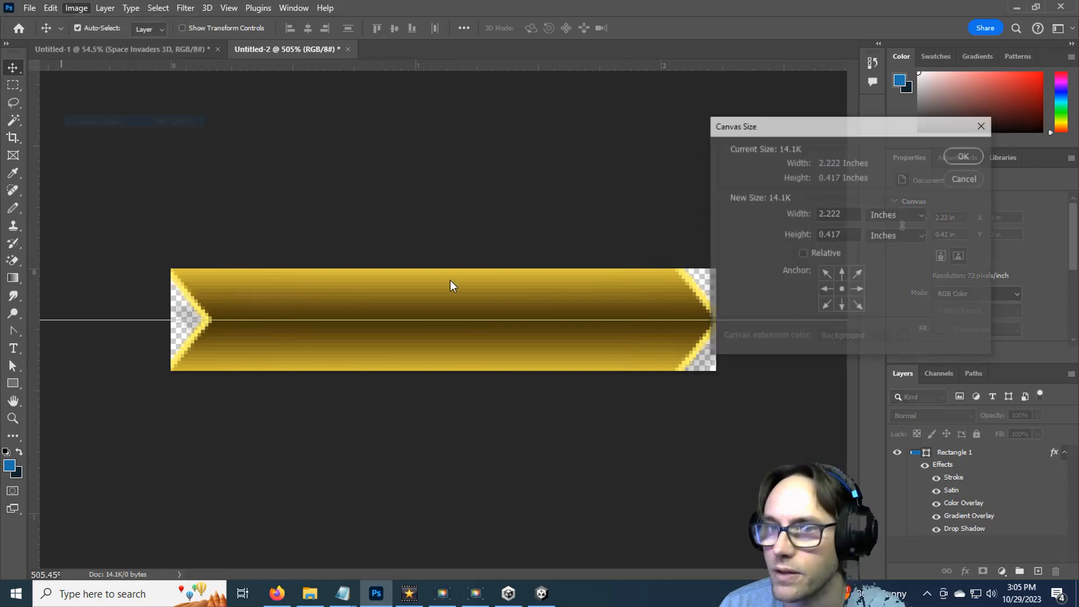
{"action": "left_click", "coordinate": [896, 217]}
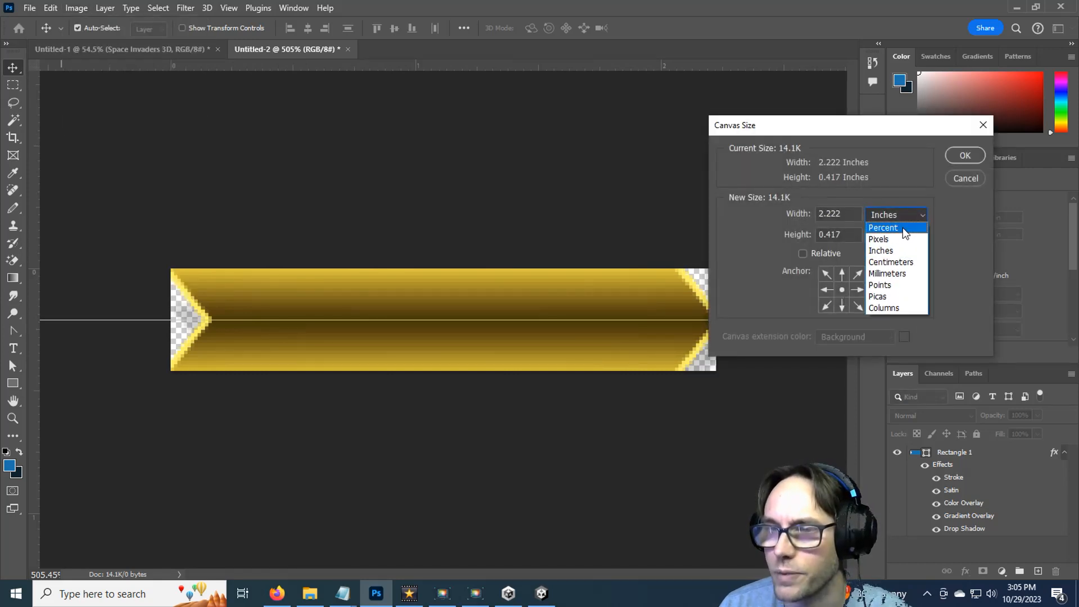
{"action": "left_click", "coordinate": [903, 239]}
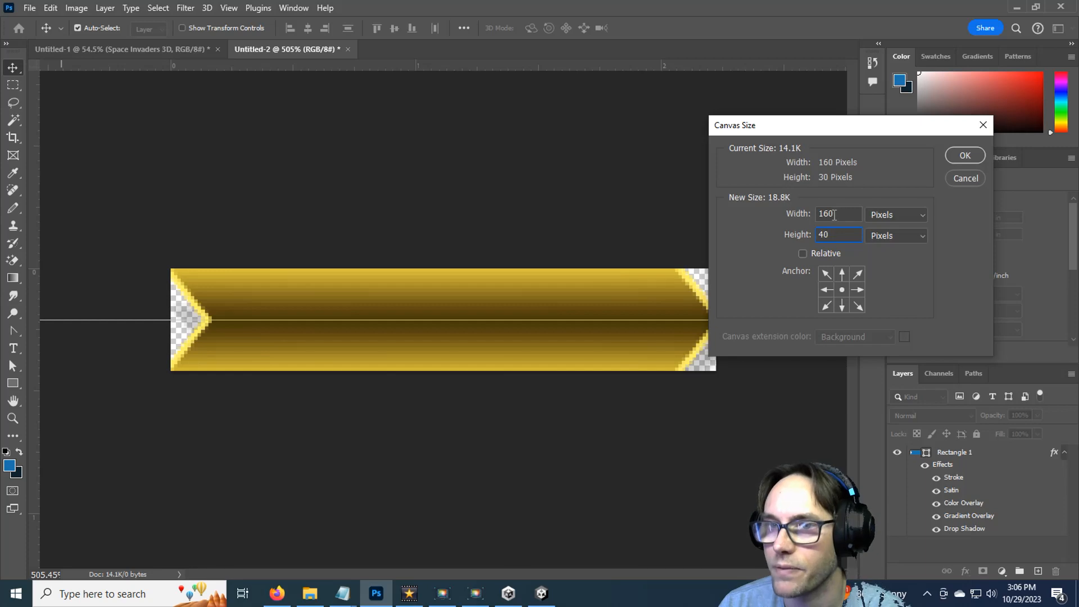
{"action": "key", "text": "BackSpace"}
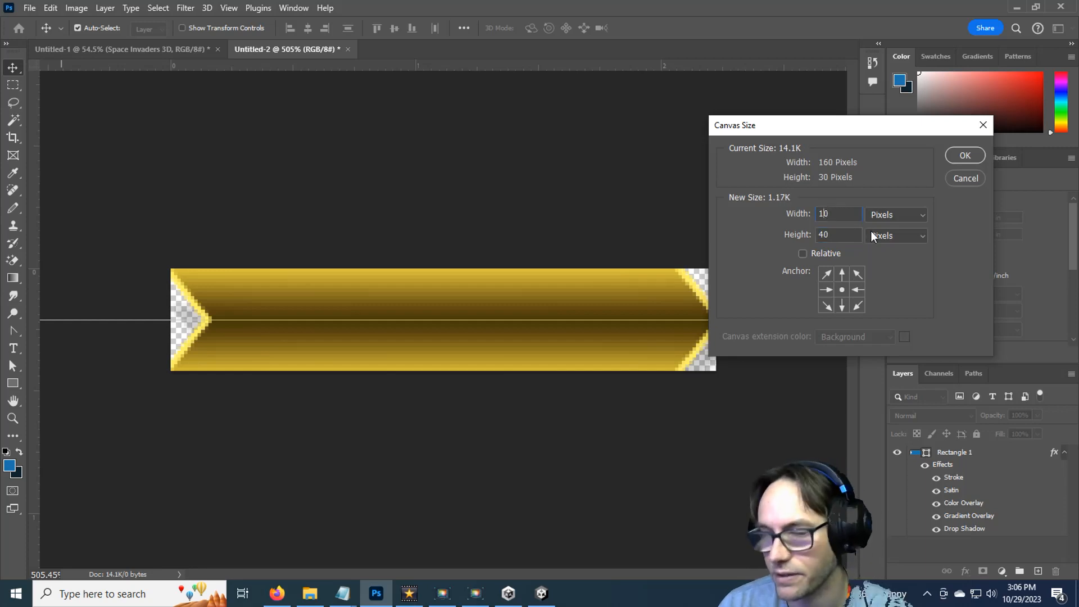
{"action": "type", "text": "7"}
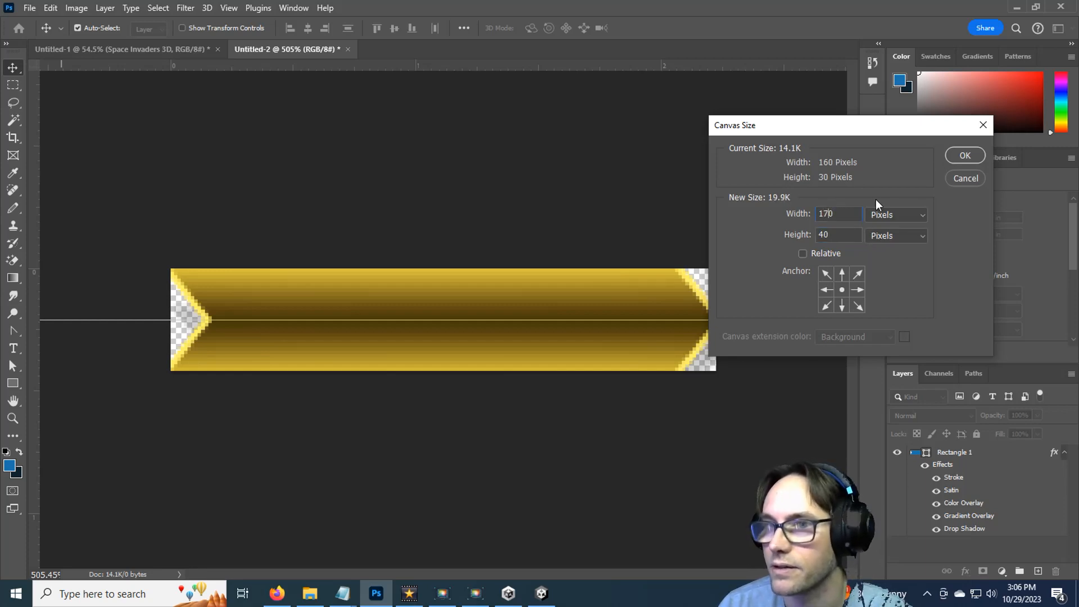
{"action": "left_click", "coordinate": [959, 156]}
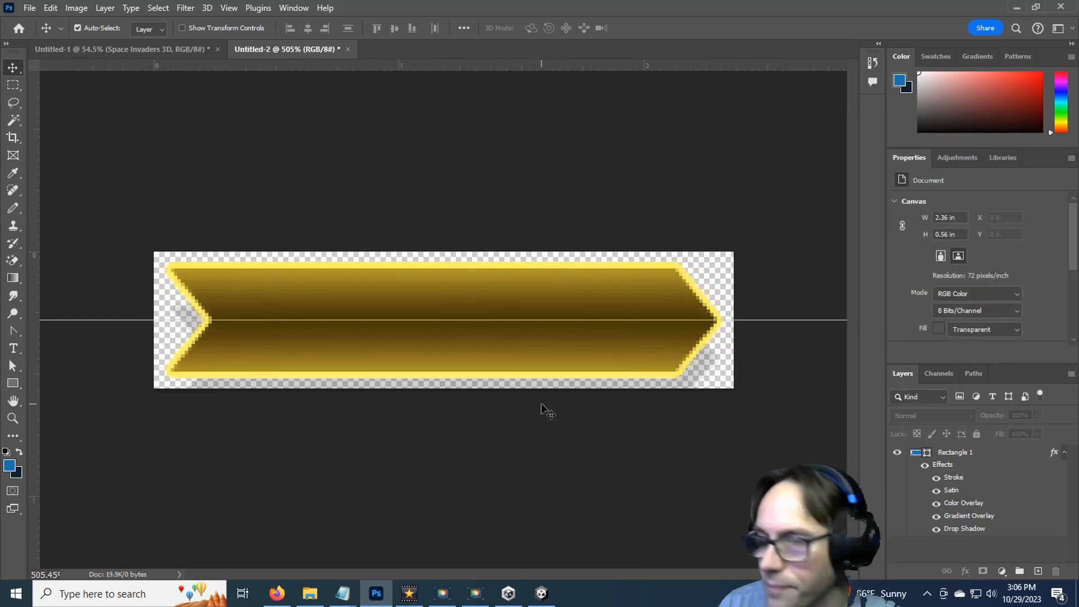
Rename the Rectangle 1 layer as Normal.
{"action": "double_click", "coordinate": [957, 453]}
{"action": "type", "text": "N"}
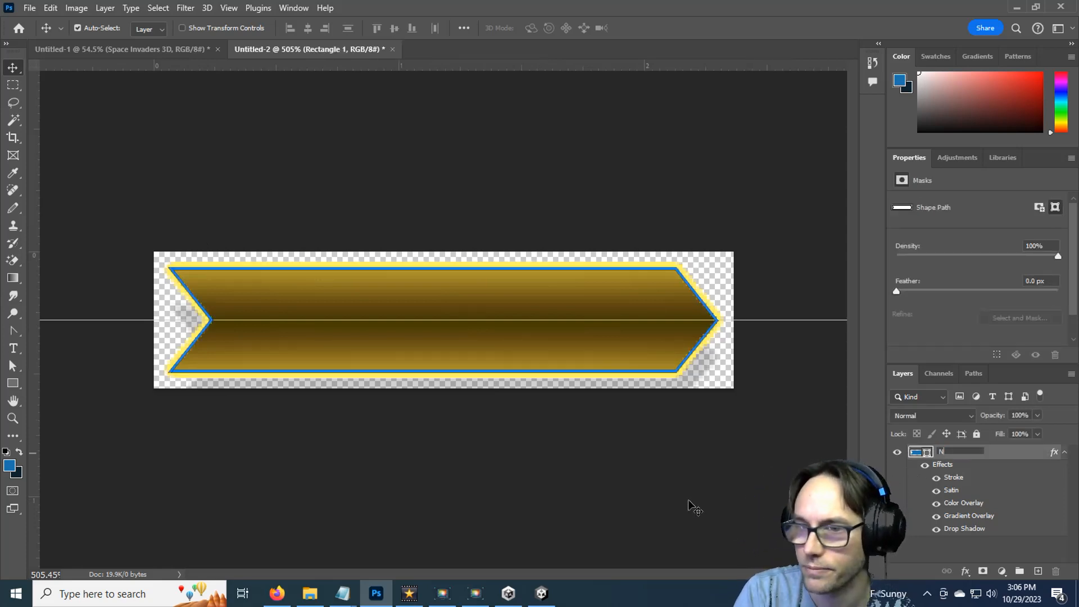
{"action": "type", "text": "ormal"}
{"action": "key", "text": "Return"}
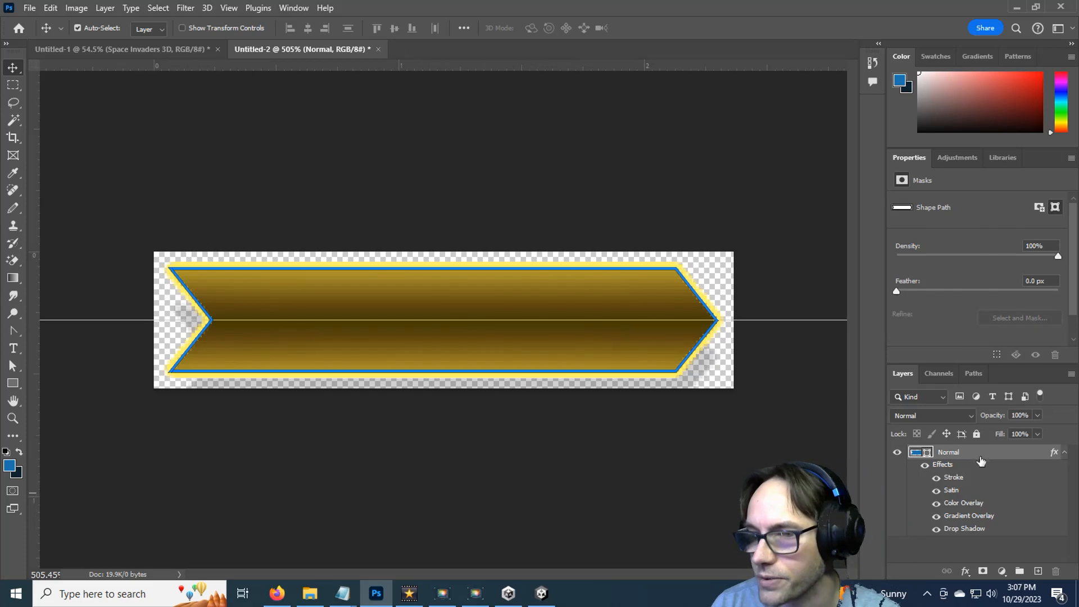
Duplicate the Normal layer and name the copy Hovered.
{"action": "key", "text": "ctrl+j"}
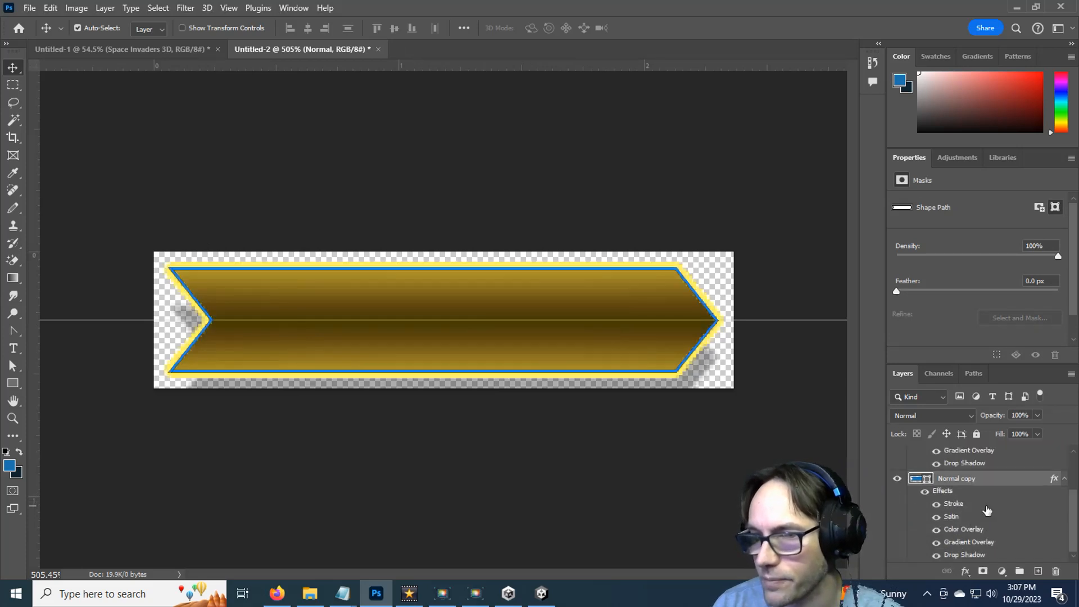
{"action": "scroll", "coordinate": [982, 502], "scroll_direction": "up", "scroll_amount": 2}
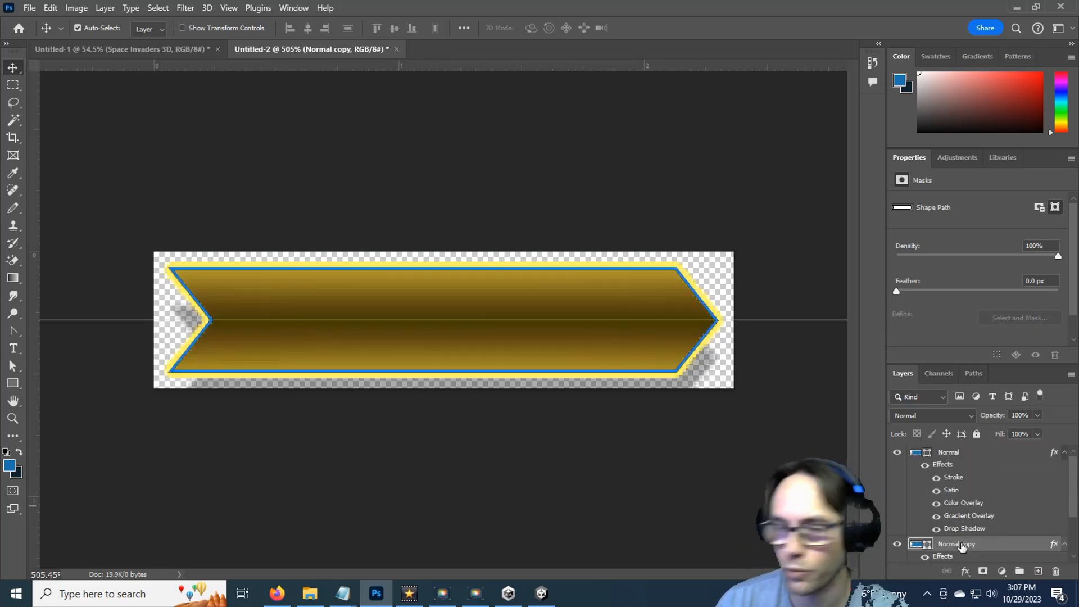
{"action": "double_click", "coordinate": [962, 544]}
{"action": "type", "text": "Hov"}
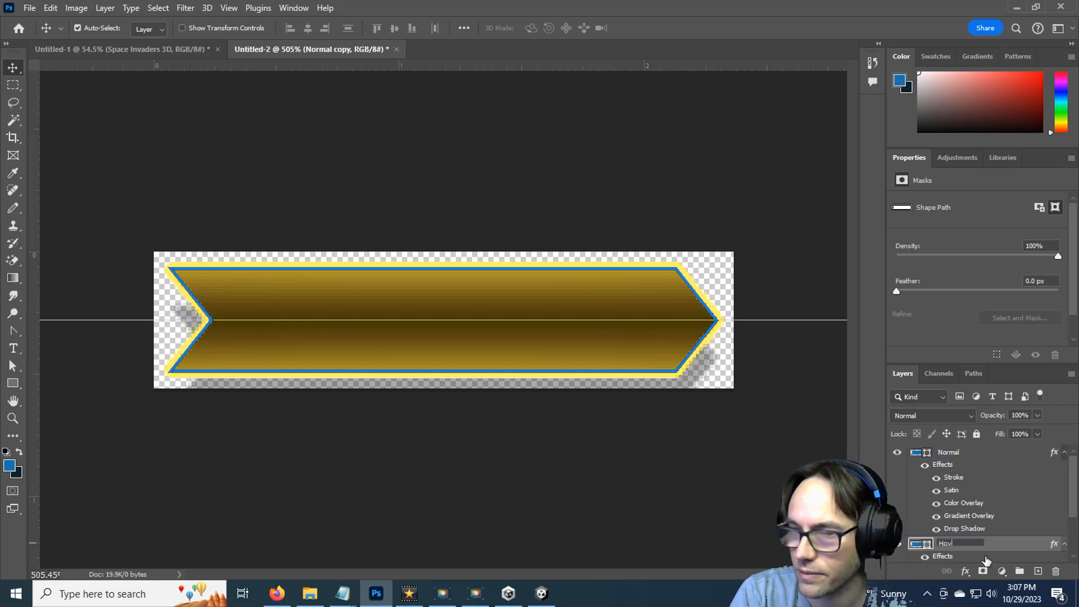
{"action": "type", "text": "ered"}
{"action": "key", "text": "Return"}
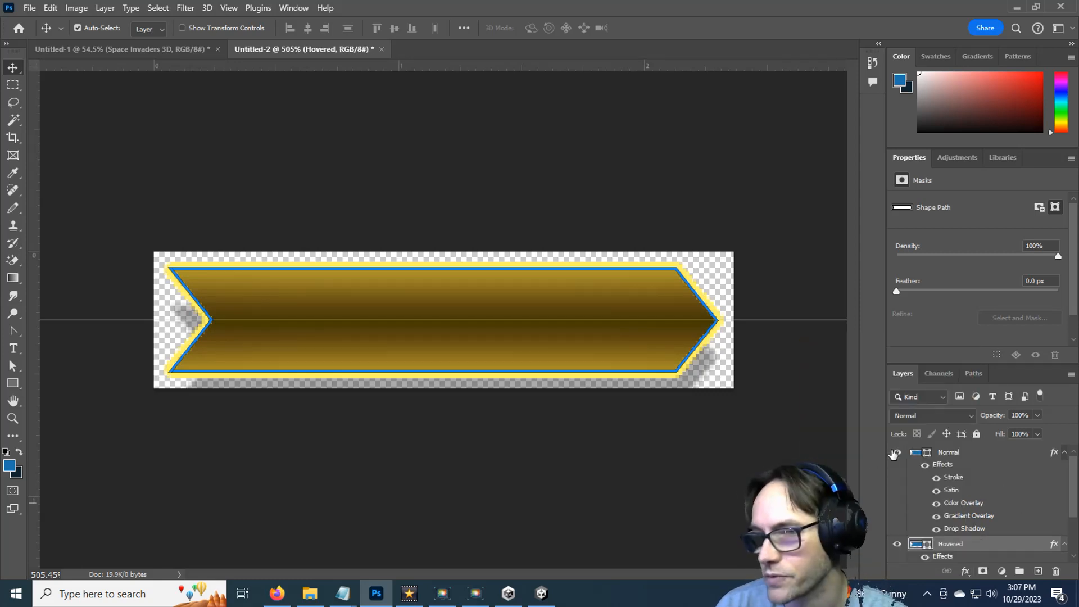
Hide the Normal layer and reverse the gradient in the Hovered layer's Gradient Overlay effect.
{"action": "left_click", "coordinate": [895, 453]}
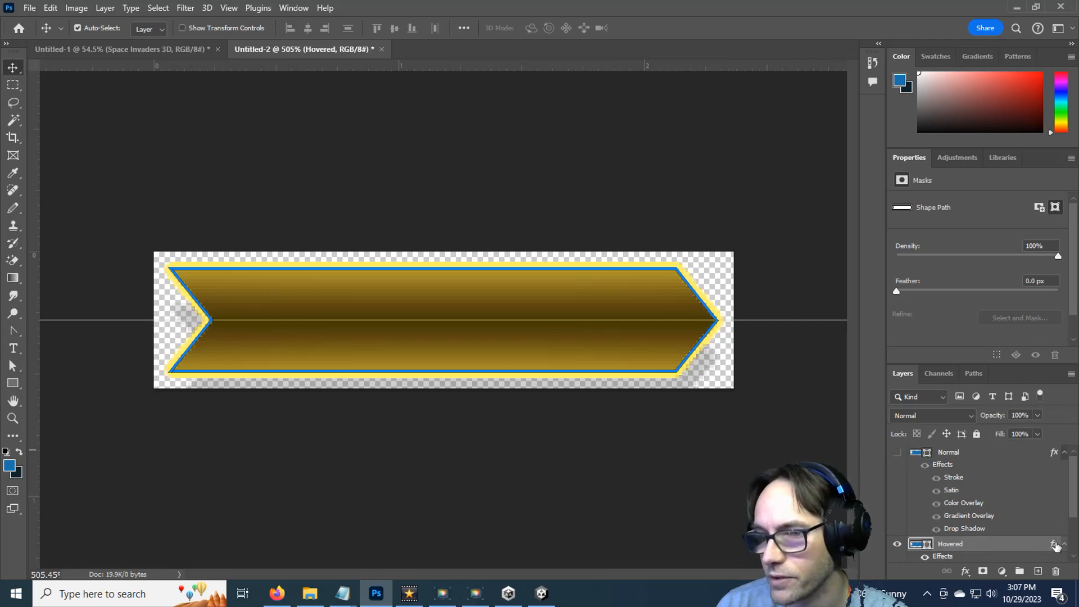
{"action": "double_click", "coordinate": [1055, 544]}
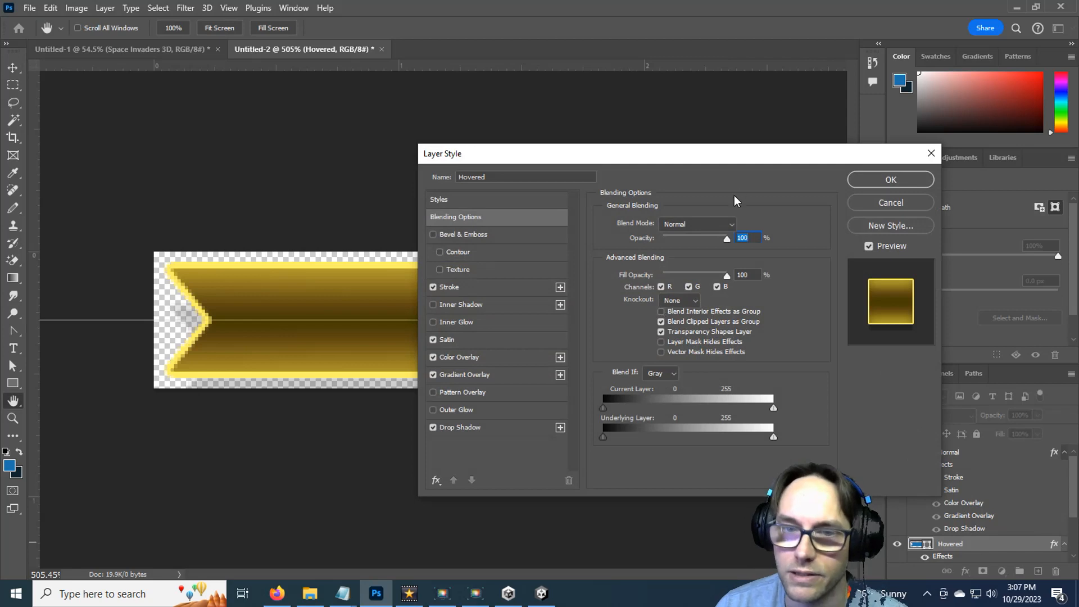
{"action": "left_click", "coordinate": [498, 374]}
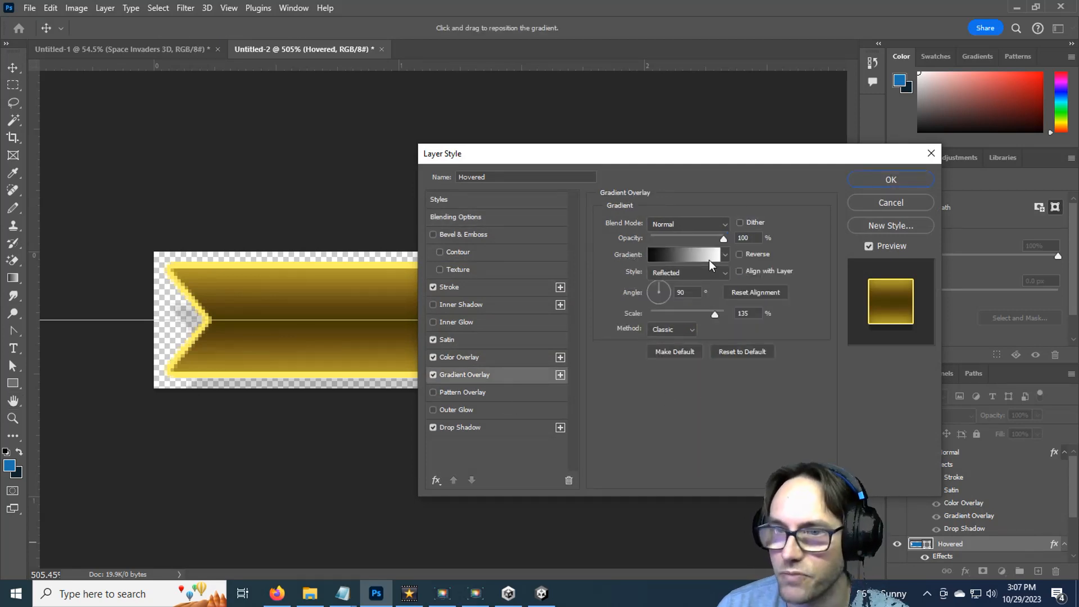
{"action": "left_click", "coordinate": [739, 254]}
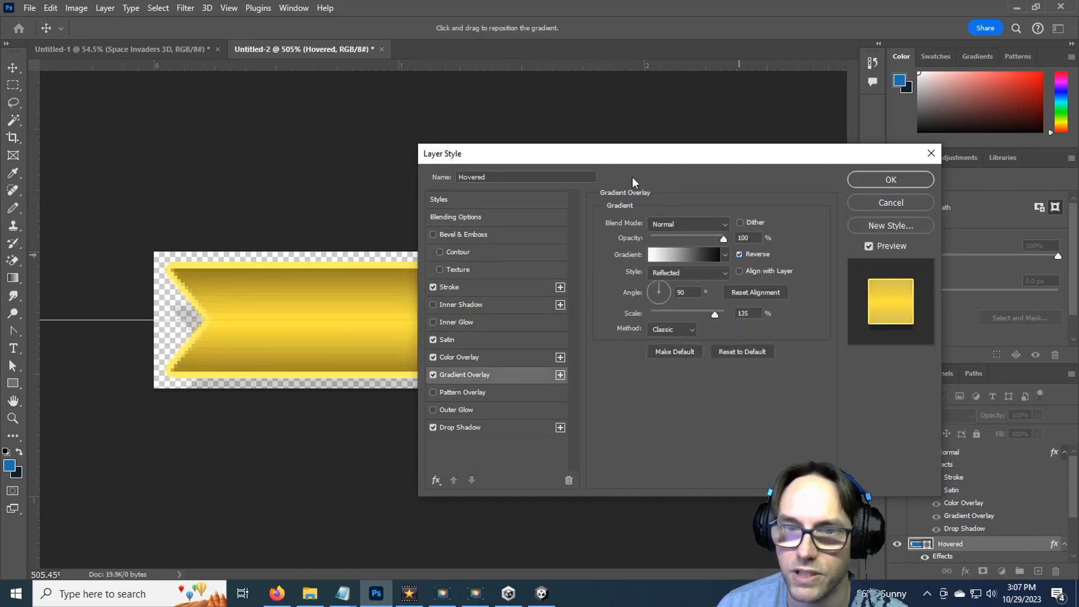
{"action": "left_click_drag", "start_coordinate": [623, 160], "coordinate": [678, 192]}
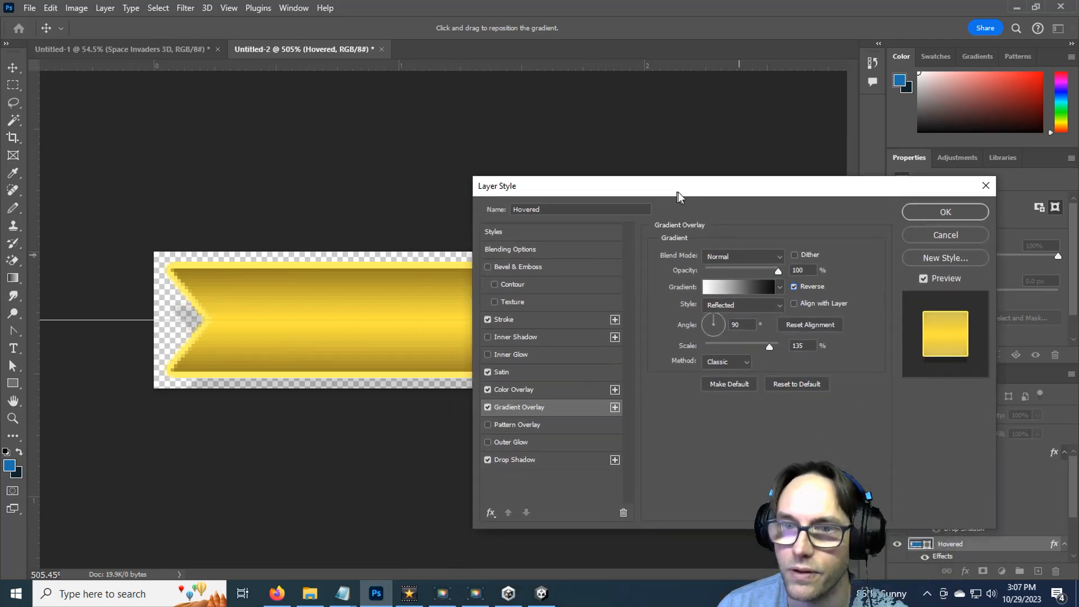
{"action": "key", "text": "Return"}
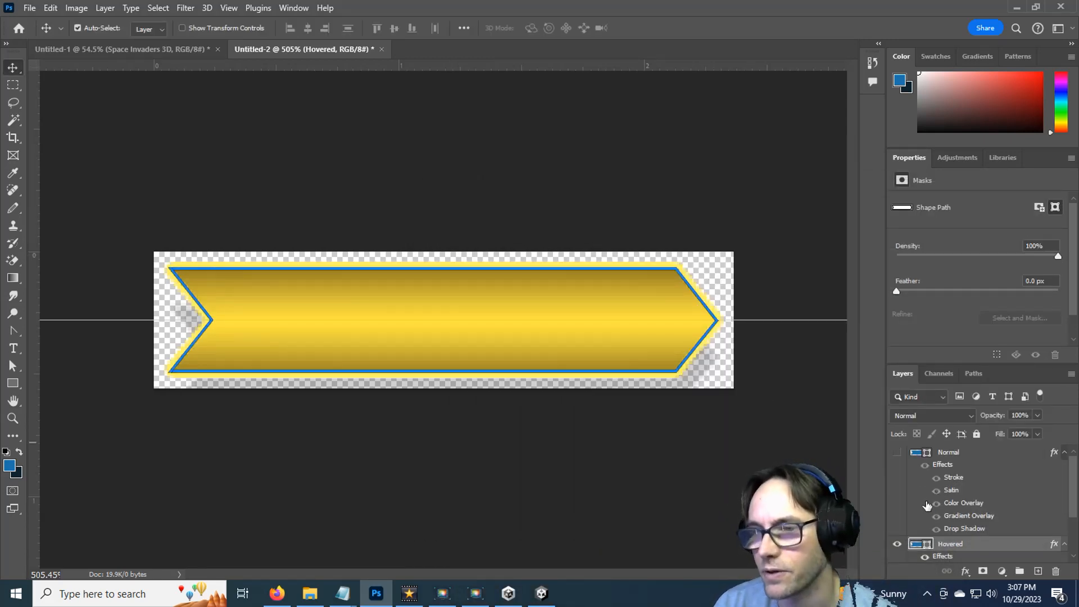
{"action": "scroll", "coordinate": [927, 506], "scroll_direction": "down", "scroll_amount": 3}
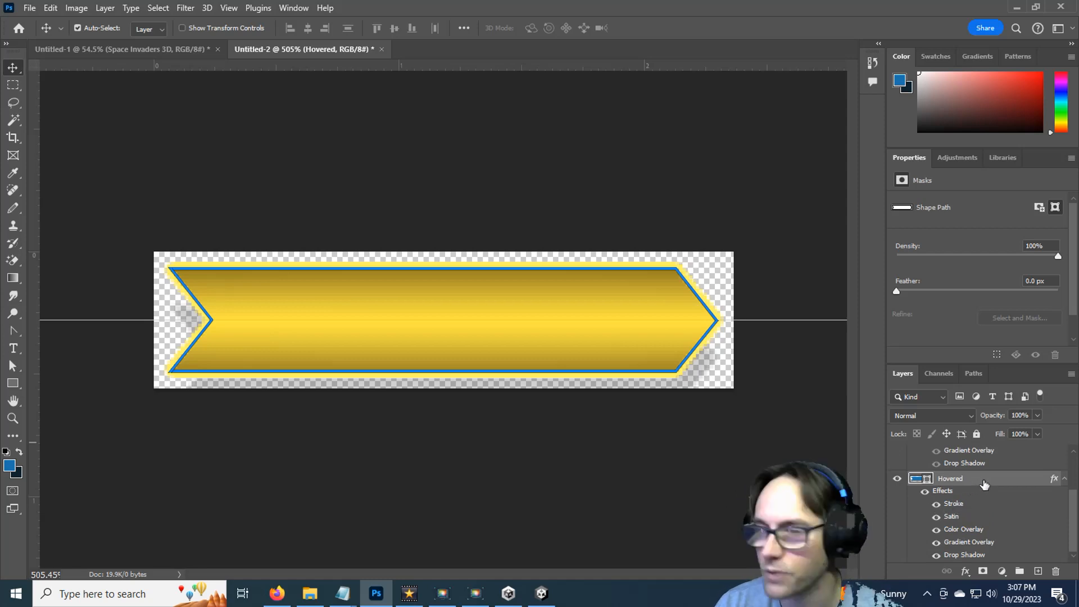
Duplicate the Hovered layer and name the copy Pressed.
{"action": "key", "text": "ctrl+j"}
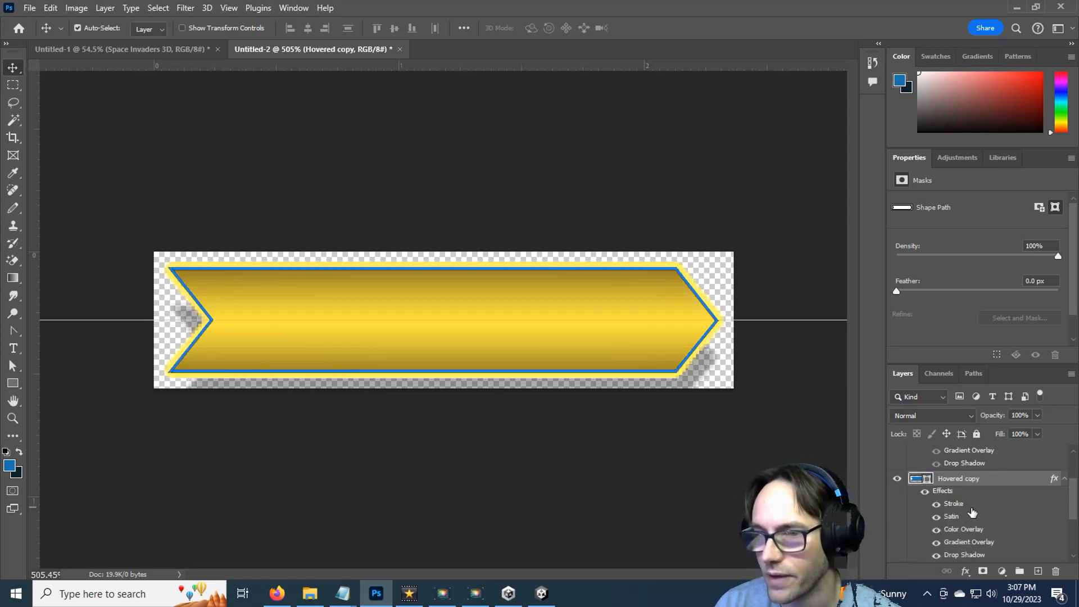
{"action": "scroll", "coordinate": [972, 509], "scroll_direction": "up", "scroll_amount": 3}
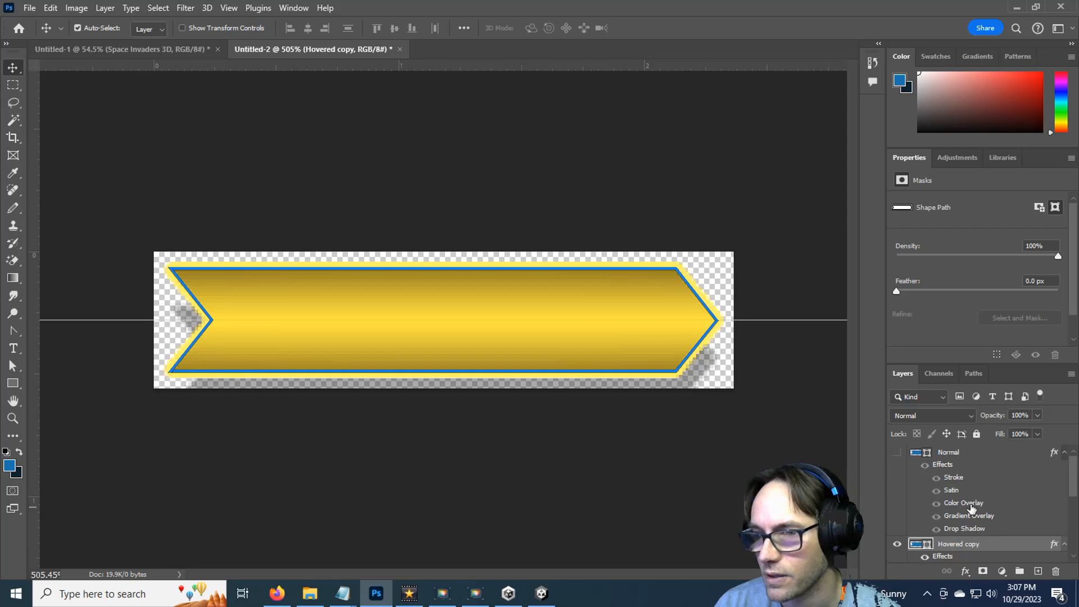
{"action": "double_click", "coordinate": [976, 545]}
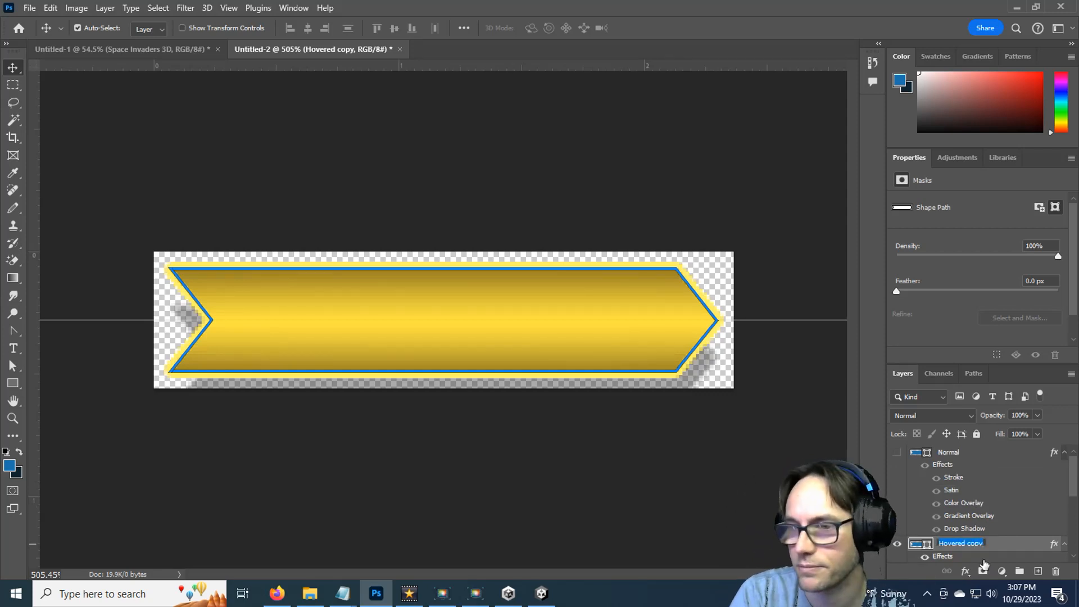
{"action": "type", "text": "Pressed"}
{"action": "key", "text": "Return"}
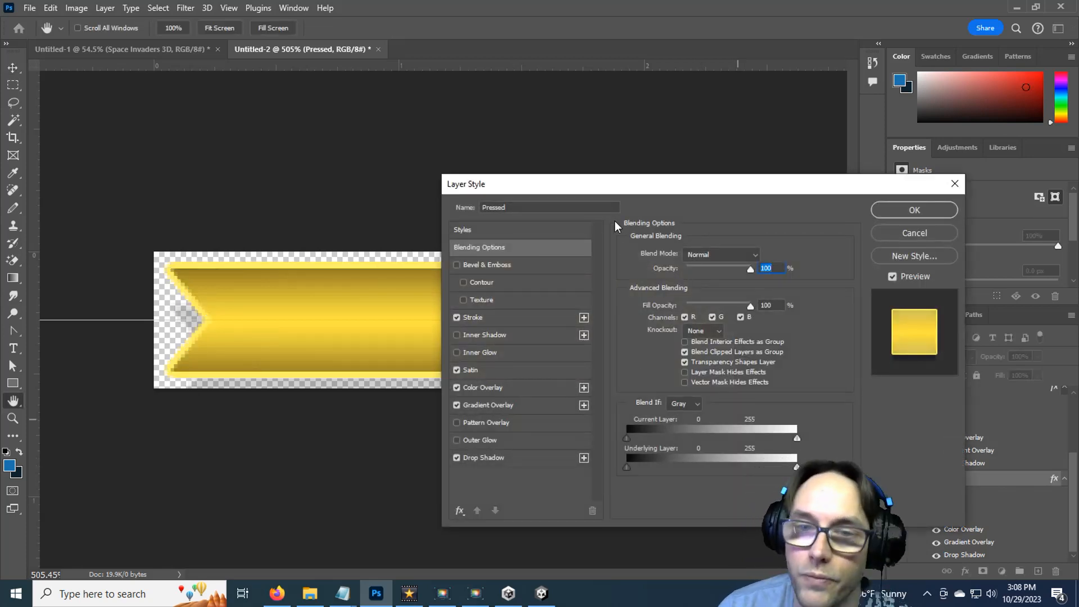
Switch off the gradient reversal in the Pressed layer's Gradient Overlay effect.
{"action": "left_click_drag", "start_coordinate": [566, 186], "coordinate": [637, 151]}
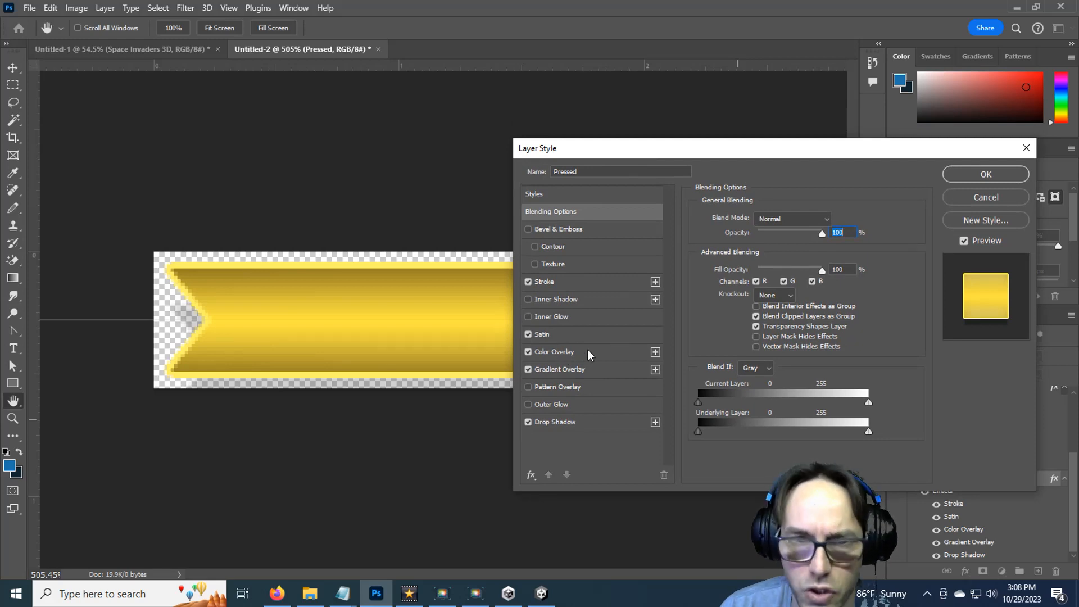
{"action": "left_click", "coordinate": [588, 350]}
{"action": "left_click", "coordinate": [574, 368]}
{"action": "left_click", "coordinate": [816, 250]}
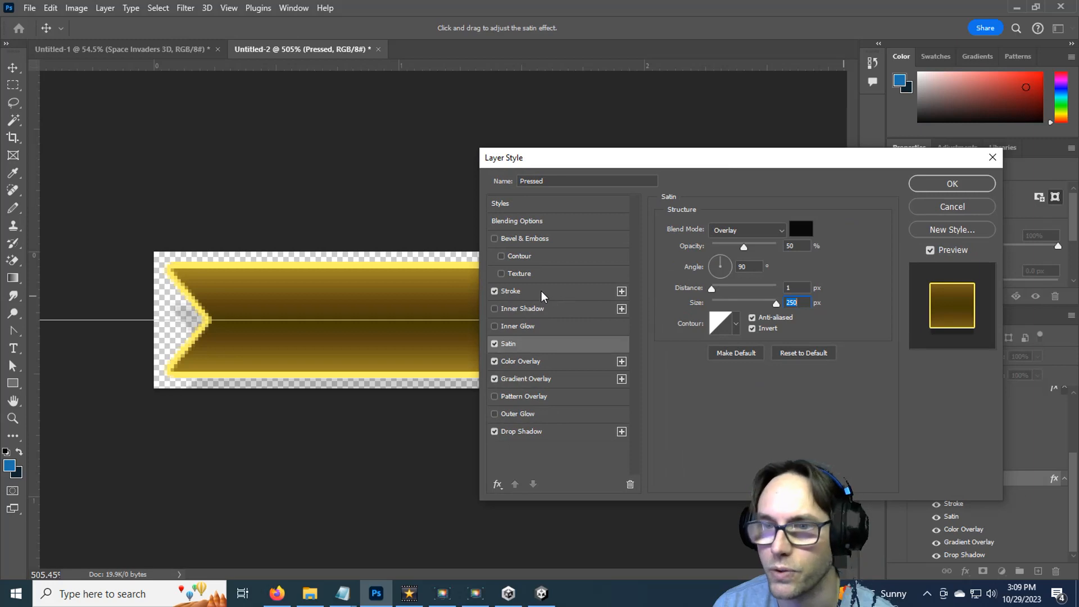
Set the Pressed layer's Stroke effect to the dark olive colour 575220 and apply the layer style.
{"action": "left_click", "coordinate": [539, 292]}
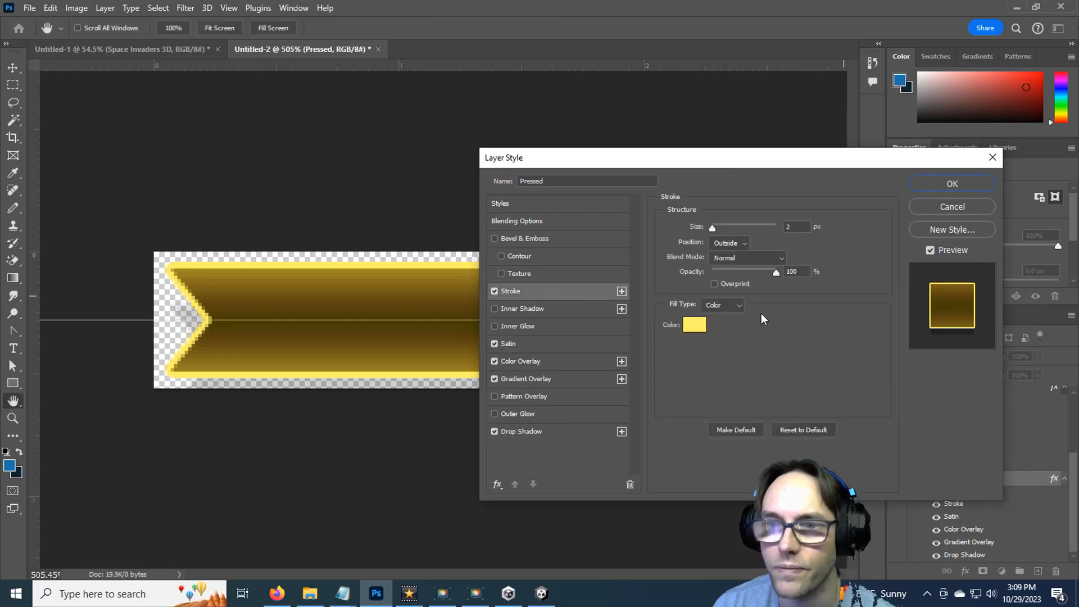
{"action": "left_click", "coordinate": [696, 330]}
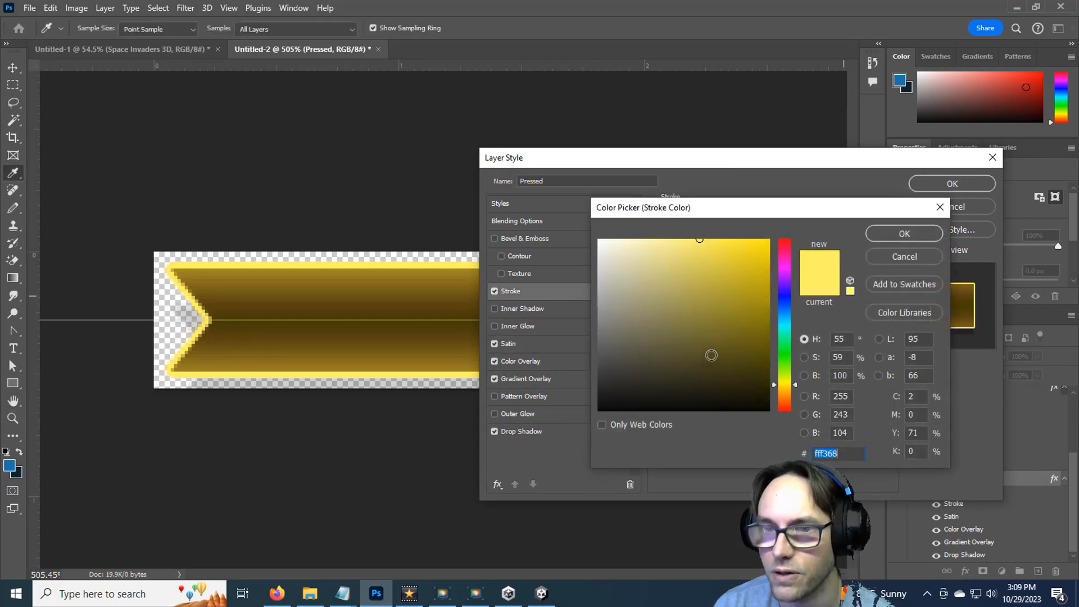
{"action": "left_click", "coordinate": [706, 353]}
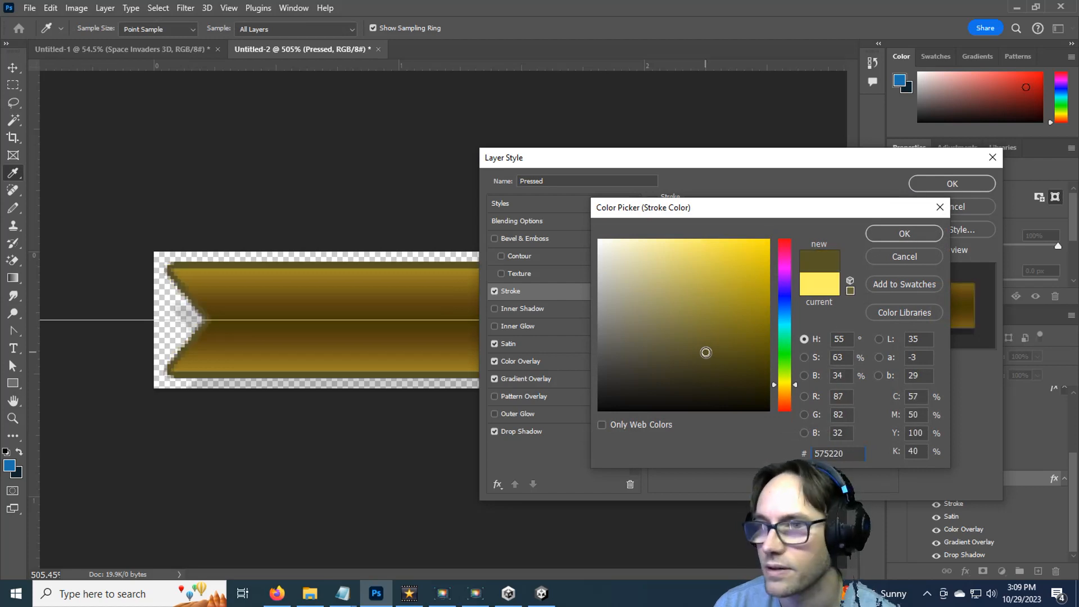
{"action": "left_click", "coordinate": [904, 235]}
{"action": "left_click", "coordinate": [942, 182]}
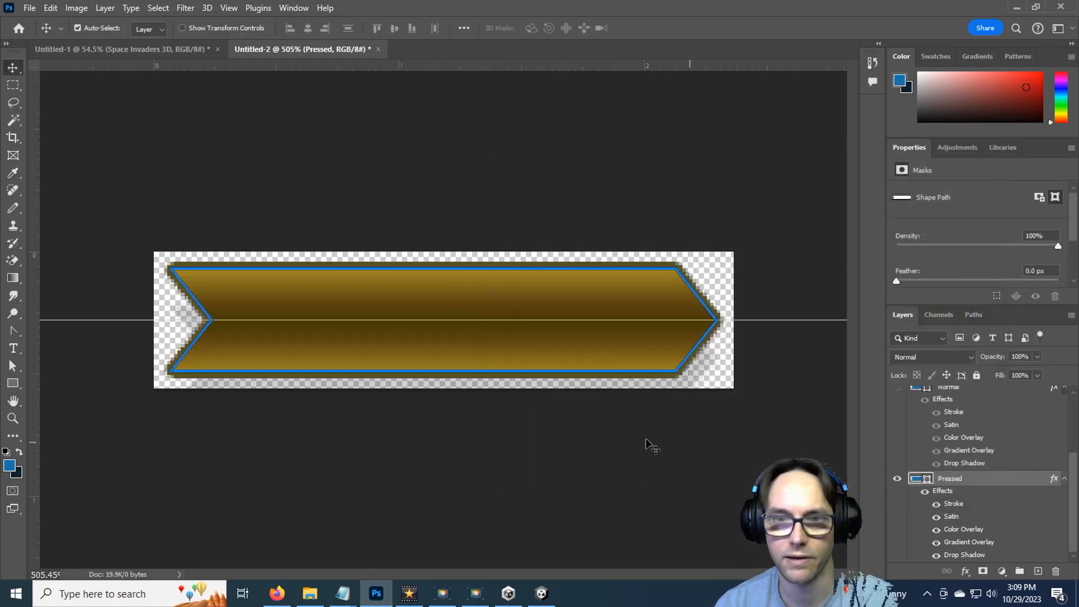
{"action": "left_click", "coordinate": [493, 449]}
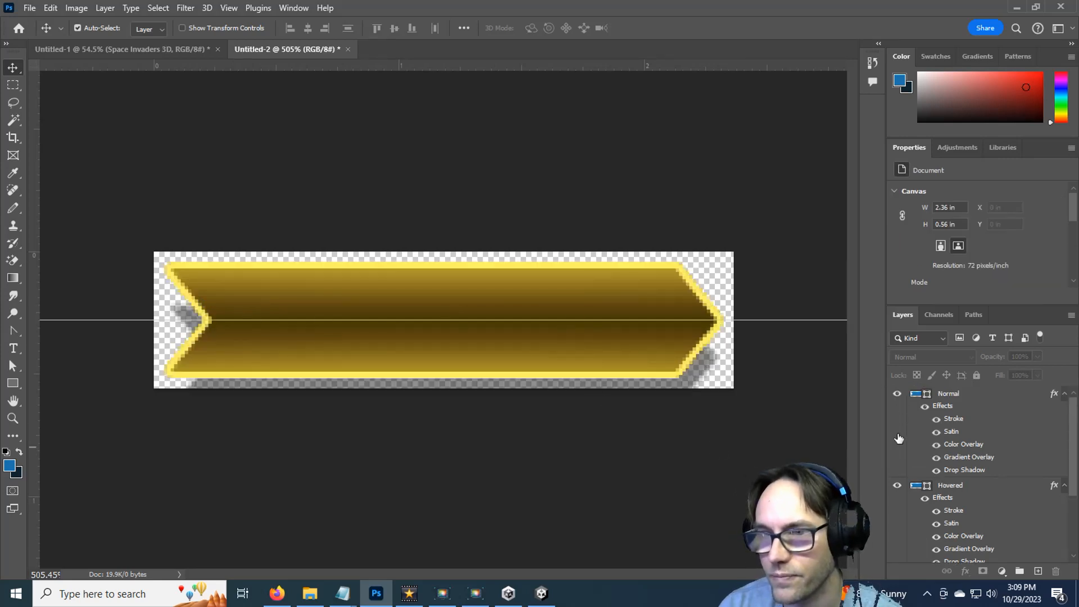
Turn off the Drop Shadow effect on the Normal layer.
{"action": "left_click", "coordinate": [898, 393]}
{"action": "left_click", "coordinate": [898, 394]}
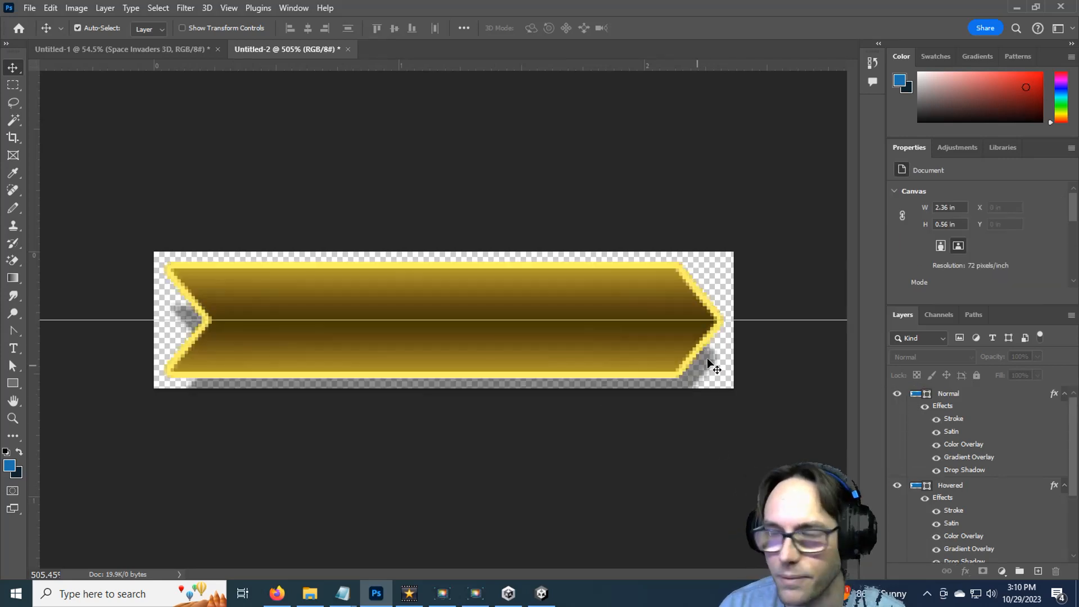
{"action": "double_click", "coordinate": [1051, 398]}
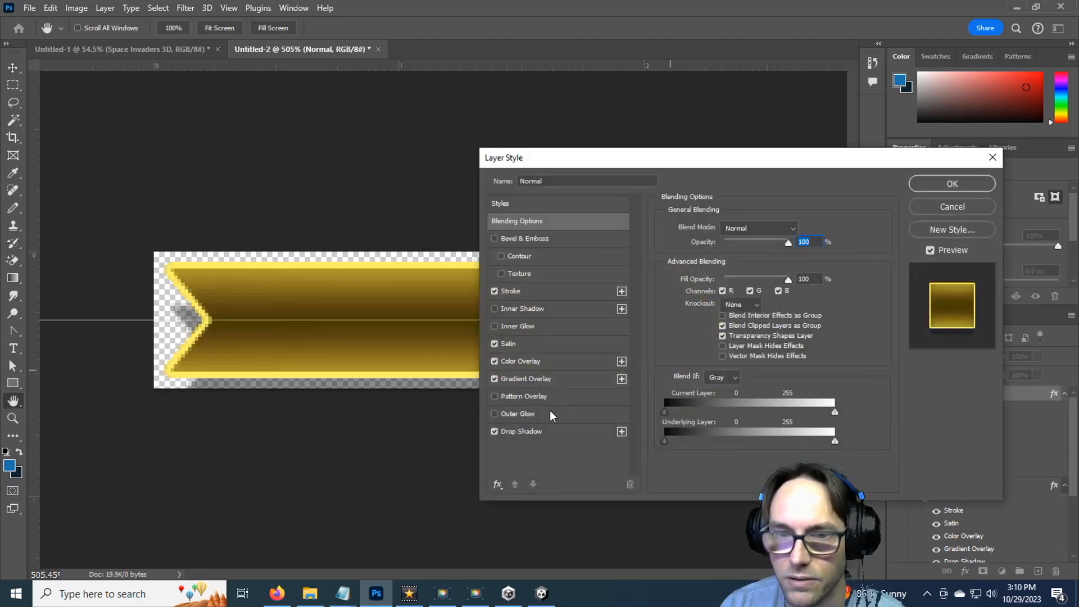
{"action": "left_click", "coordinate": [495, 431]}
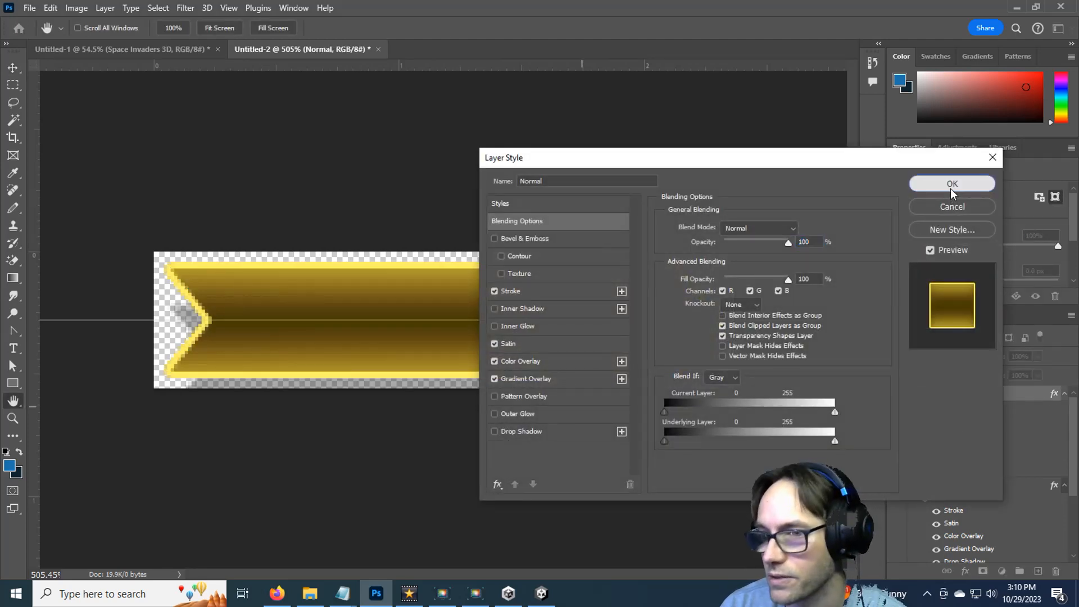
{"action": "left_click", "coordinate": [952, 184]}
Turn off the Drop Shadow effect on the Hovered layer.
{"action": "scroll", "coordinate": [1054, 489], "scroll_direction": "down", "scroll_amount": 1}
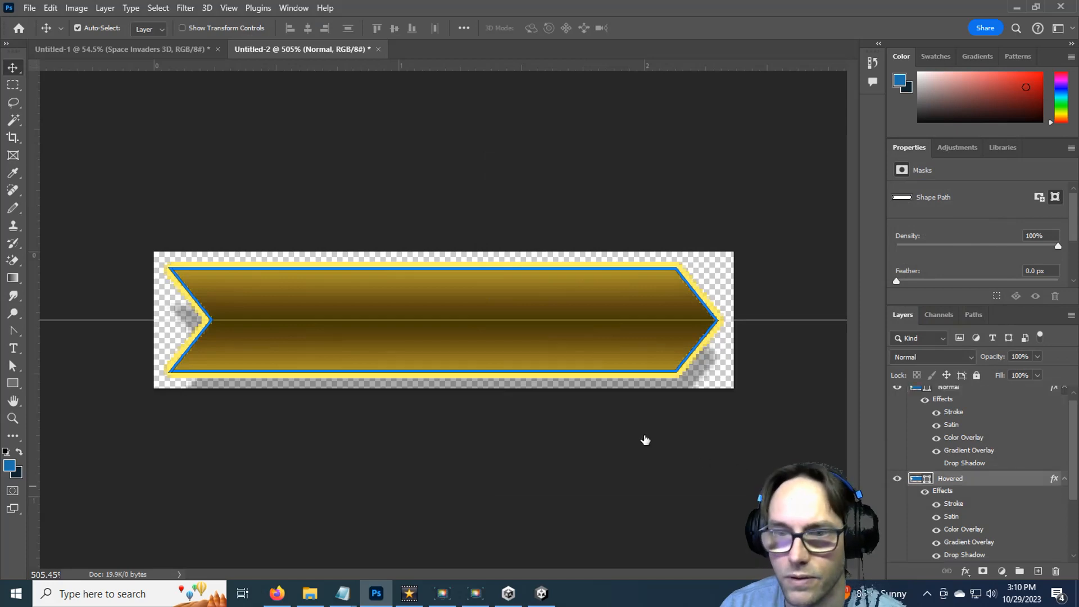
{"action": "left_click", "coordinate": [525, 431]}
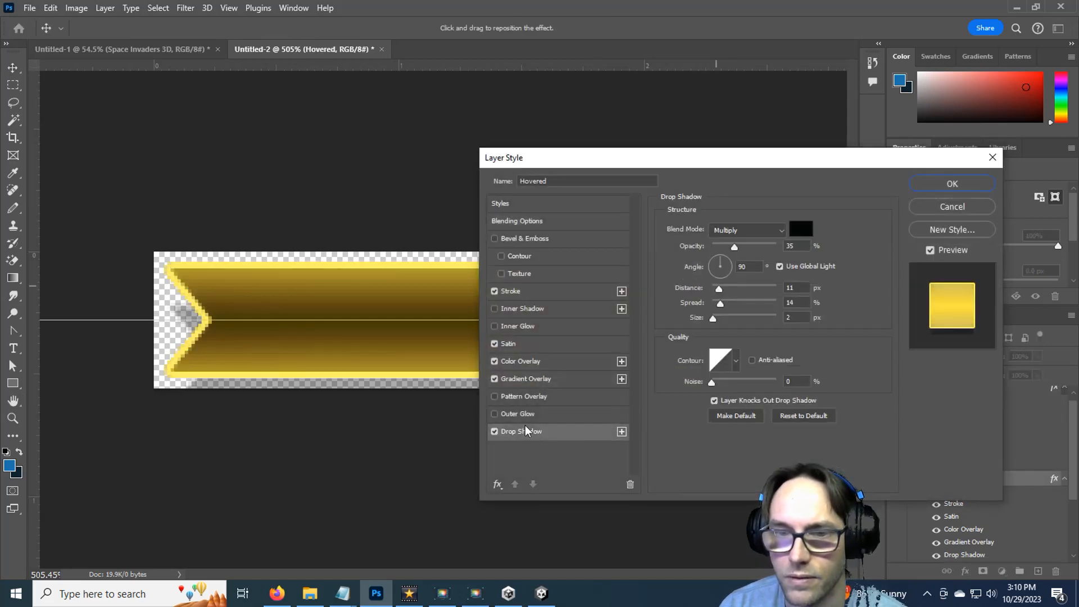
{"action": "left_click", "coordinate": [495, 431]}
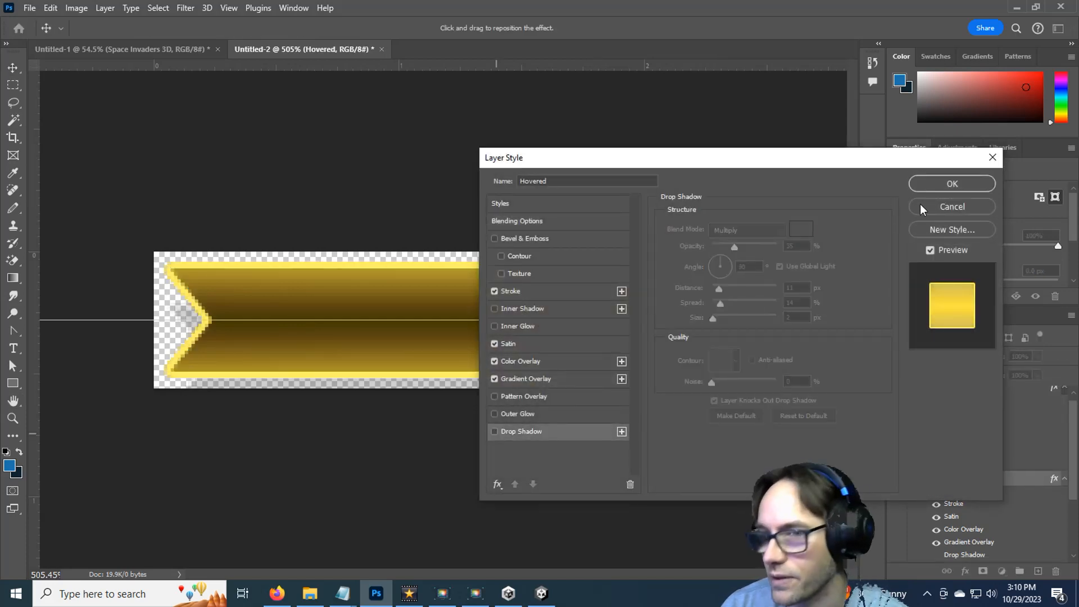
{"action": "key", "text": "Return"}
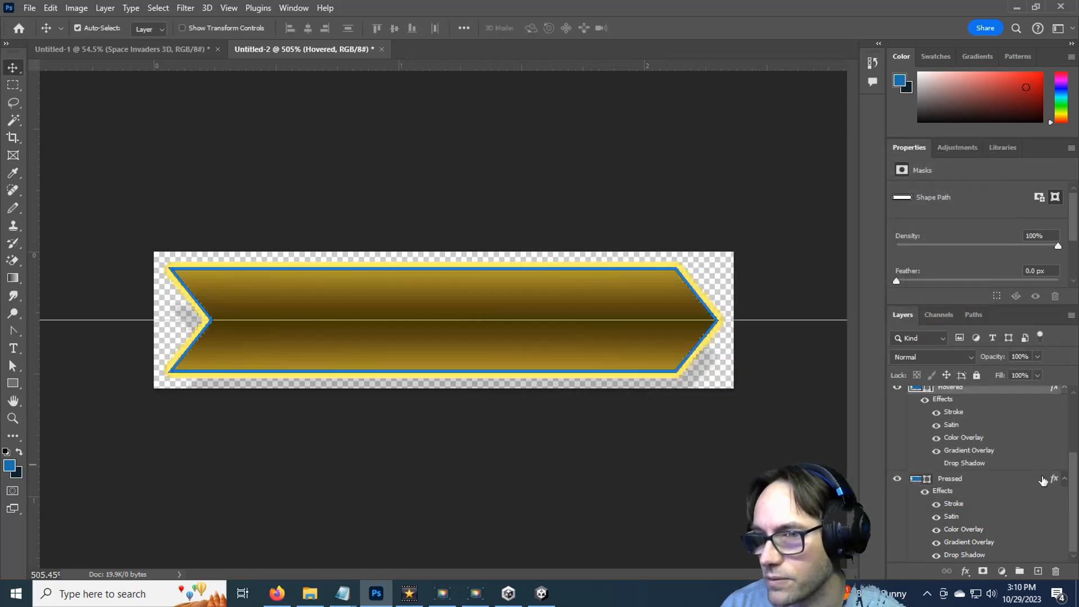
Turn off the Drop Shadow effect on the Pressed layer and deselect all layers.
{"action": "left_click", "coordinate": [1045, 480]}
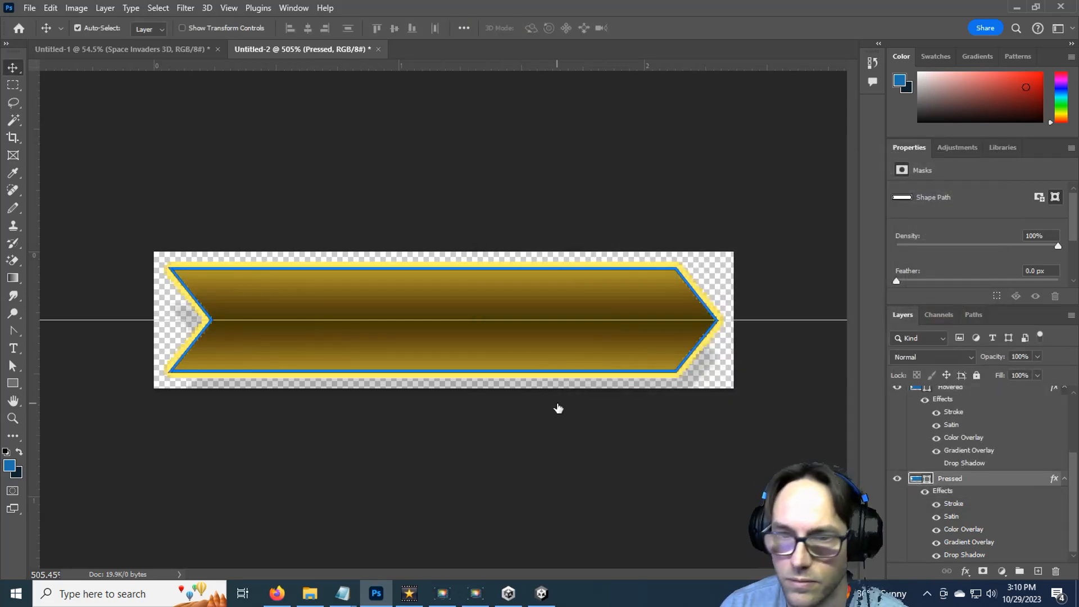
{"action": "left_click", "coordinate": [494, 431]}
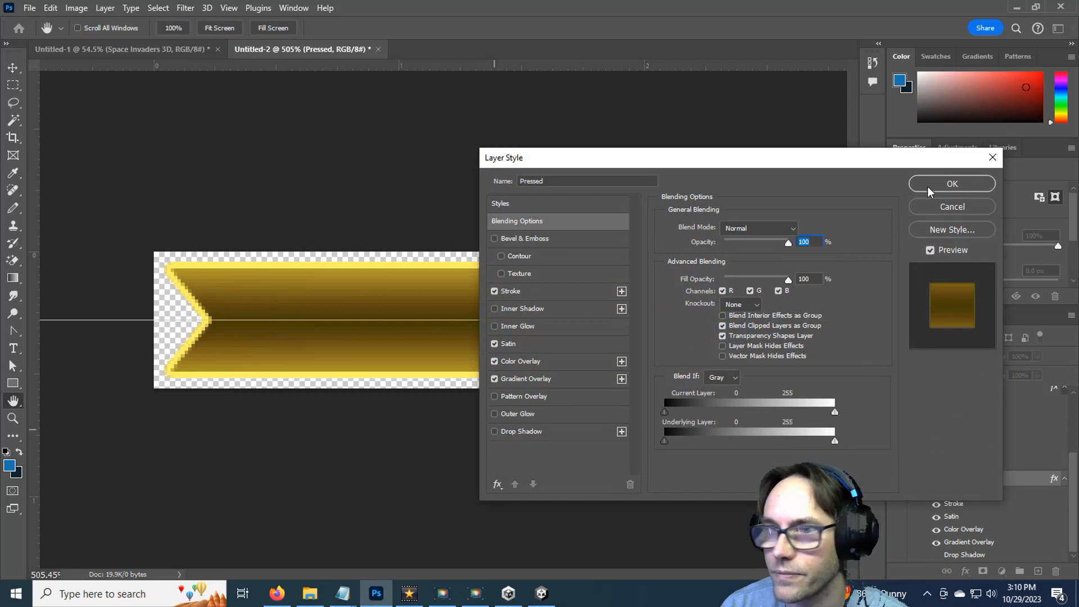
{"action": "left_click", "coordinate": [952, 183]}
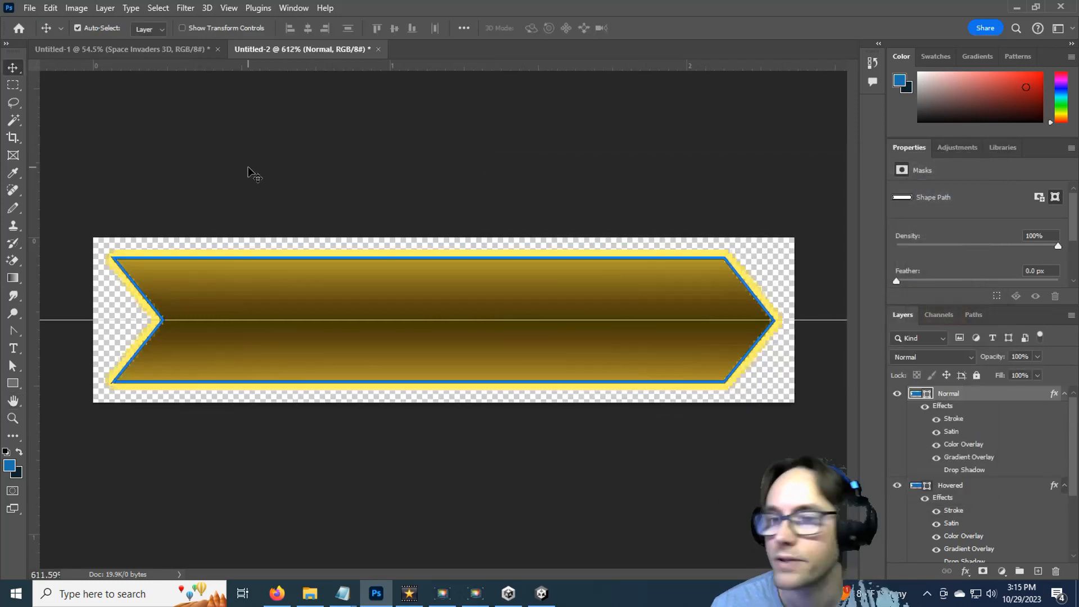
{"action": "left_click", "coordinate": [247, 172]}
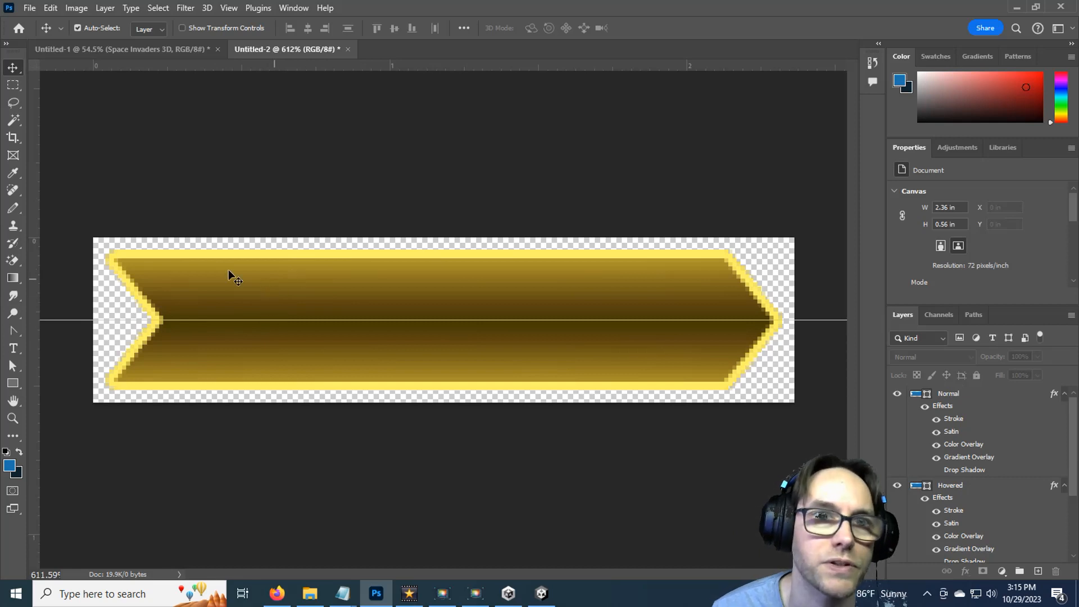
Save the button document as SpaceInvaders_Buttons in Photoshop format in the Classes folder.
{"action": "left_click", "coordinate": [29, 8]}
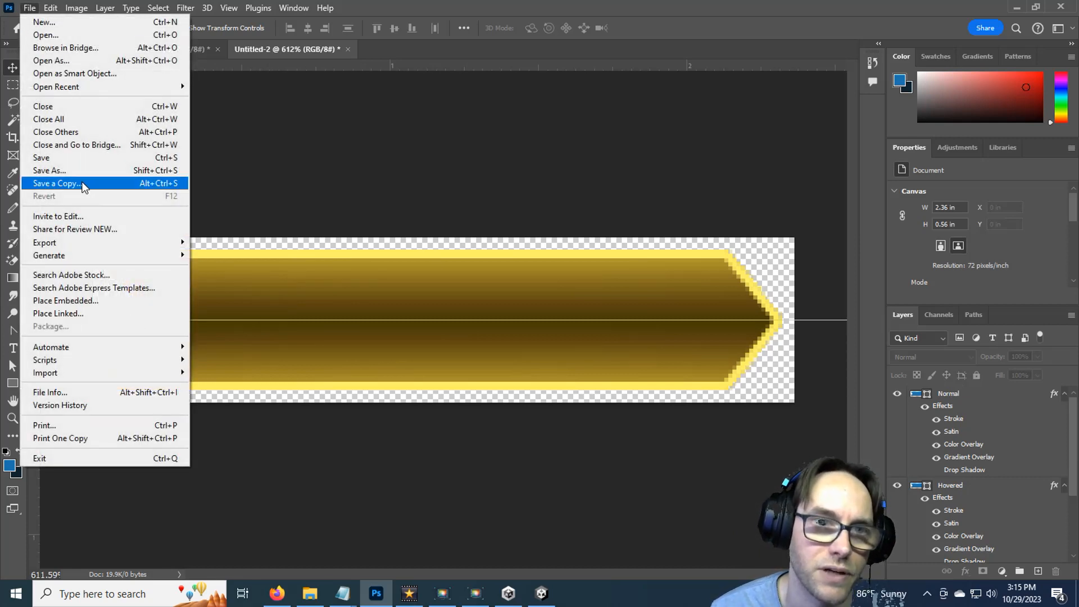
{"action": "left_click", "coordinate": [66, 160]}
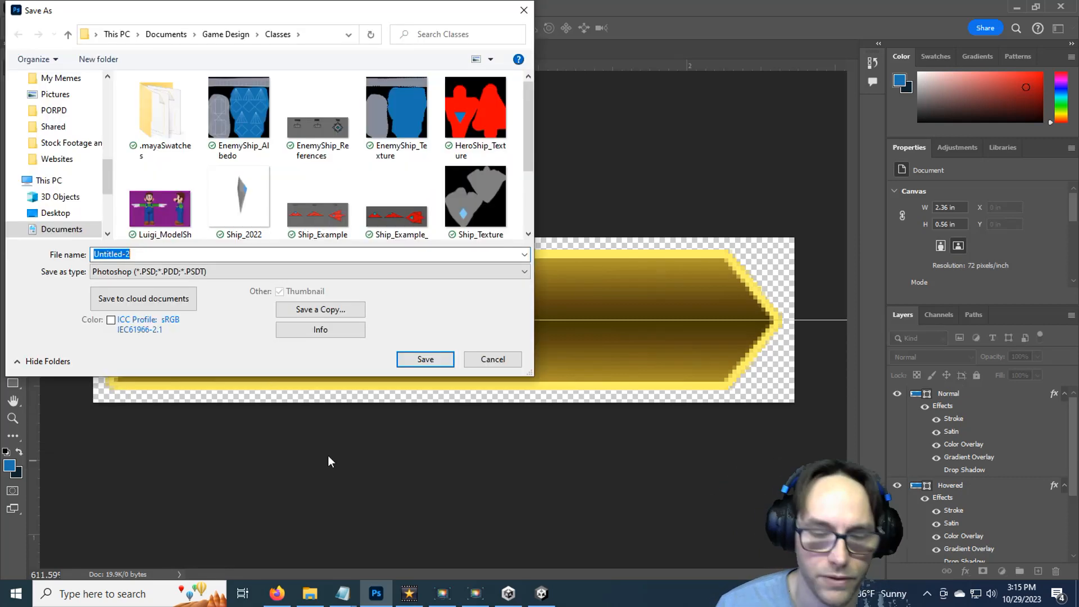
{"action": "type", "text": "SpaceInvaders_"}
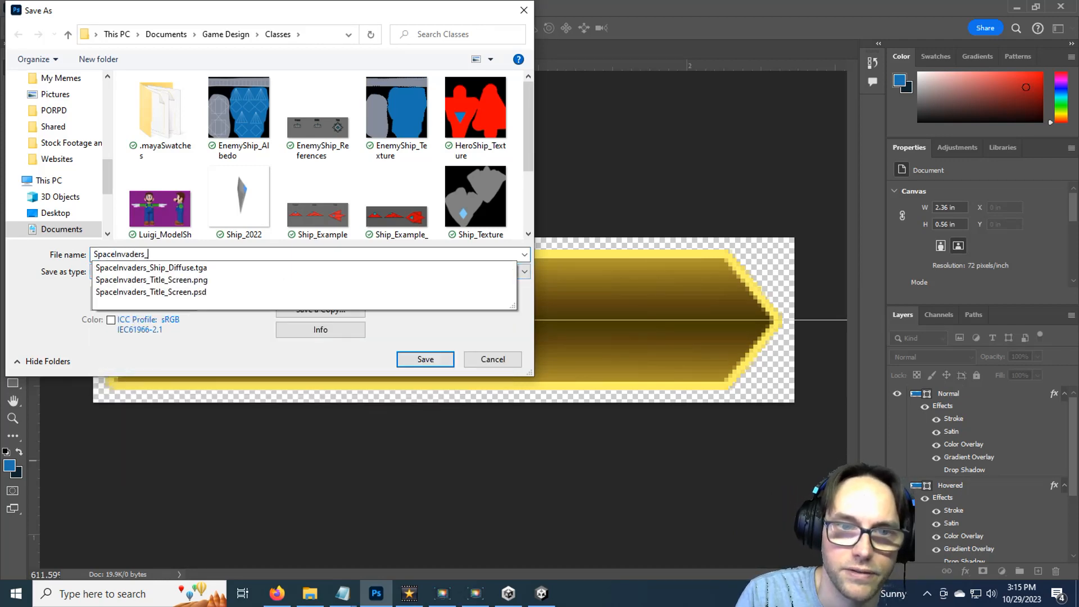
{"action": "type", "text": "Buttons"}
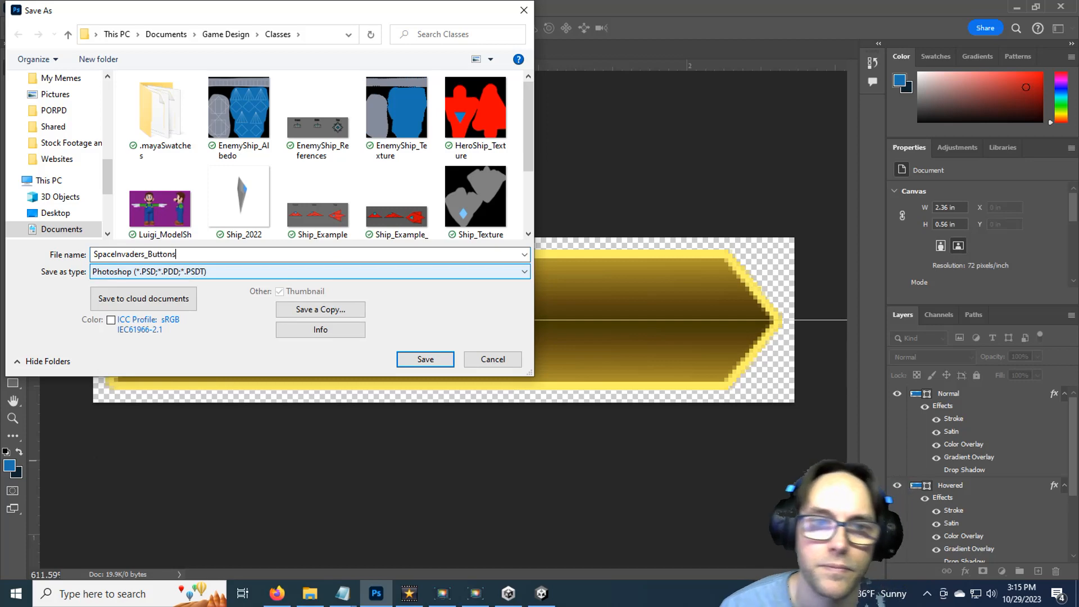
{"action": "left_click", "coordinate": [413, 359]}
{"action": "left_click", "coordinate": [686, 161]}
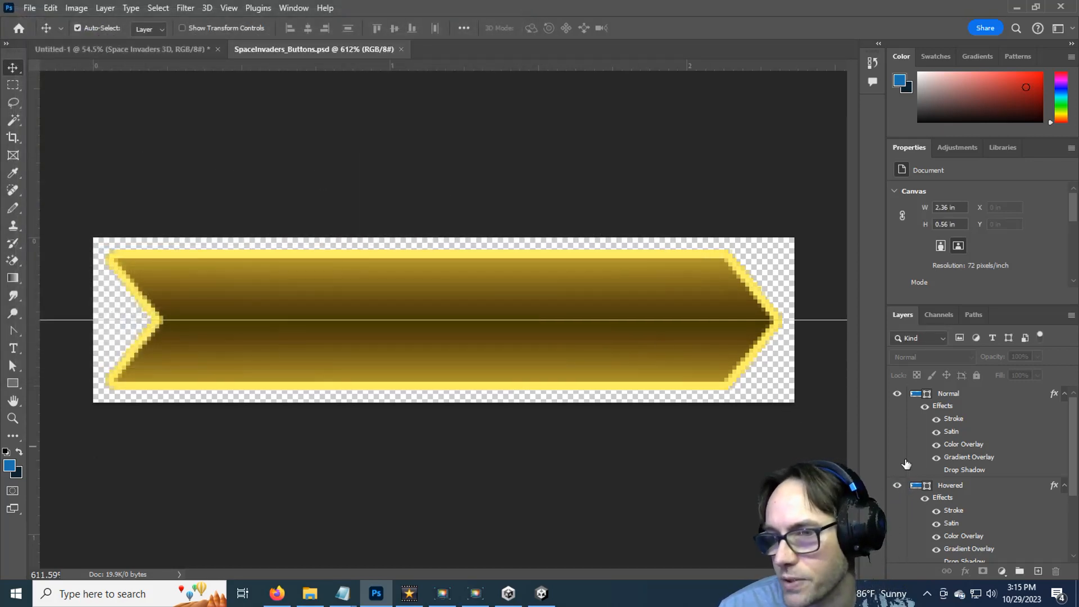
Hide the Hovered and Pressed layers, leaving only the Normal layer visible.
{"action": "left_click", "coordinate": [897, 486]}
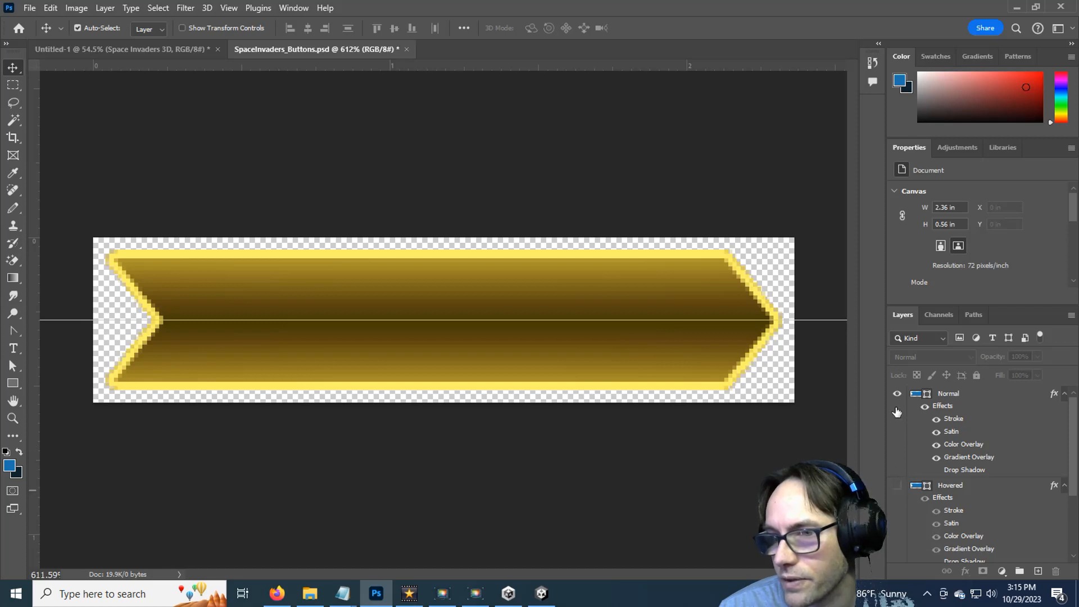
{"action": "scroll", "coordinate": [919, 509], "scroll_direction": "down", "scroll_amount": 3}
{"action": "left_click", "coordinate": [899, 479]}
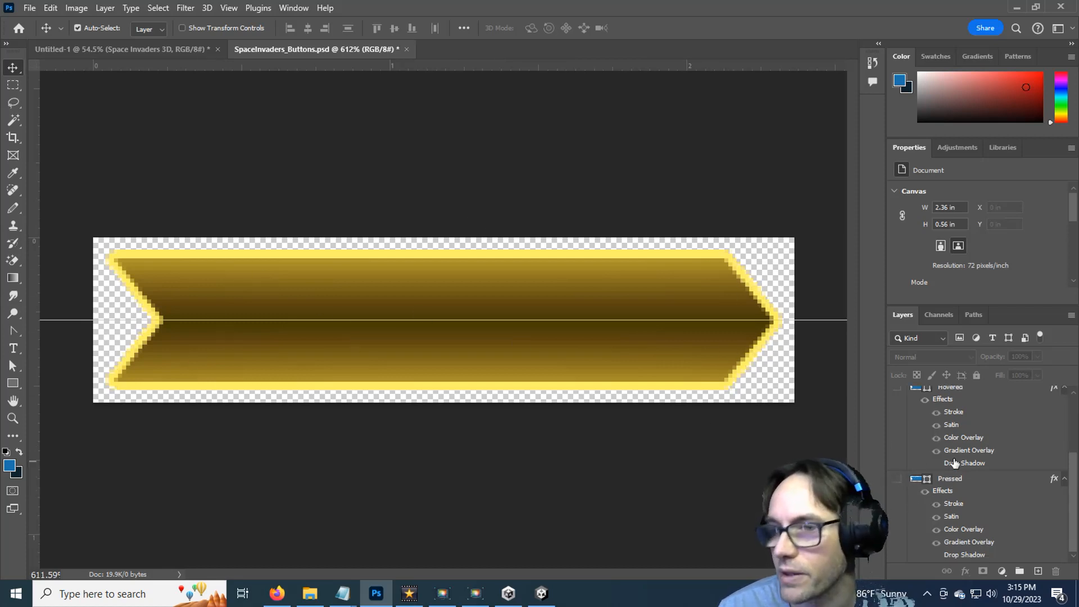
{"action": "scroll", "coordinate": [955, 462], "scroll_direction": "up", "scroll_amount": 3}
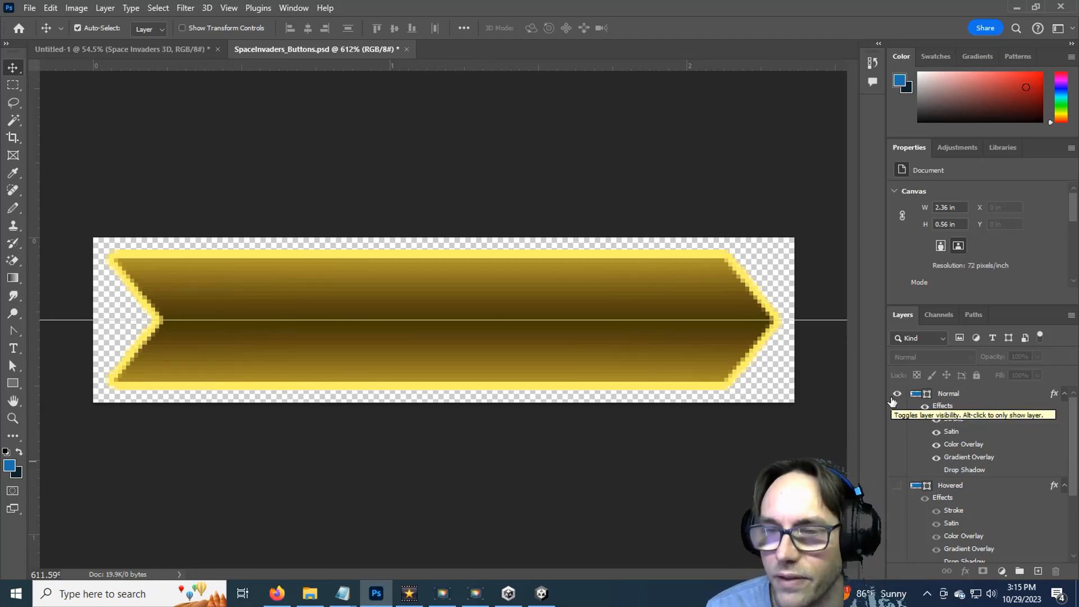
Save a PNG copy of the Normal button in the Classes folder, named SpaceInvaders_Buttons_Normal, accepting the PNG options.
{"action": "left_click", "coordinate": [30, 8]}
{"action": "left_click", "coordinate": [77, 184]}
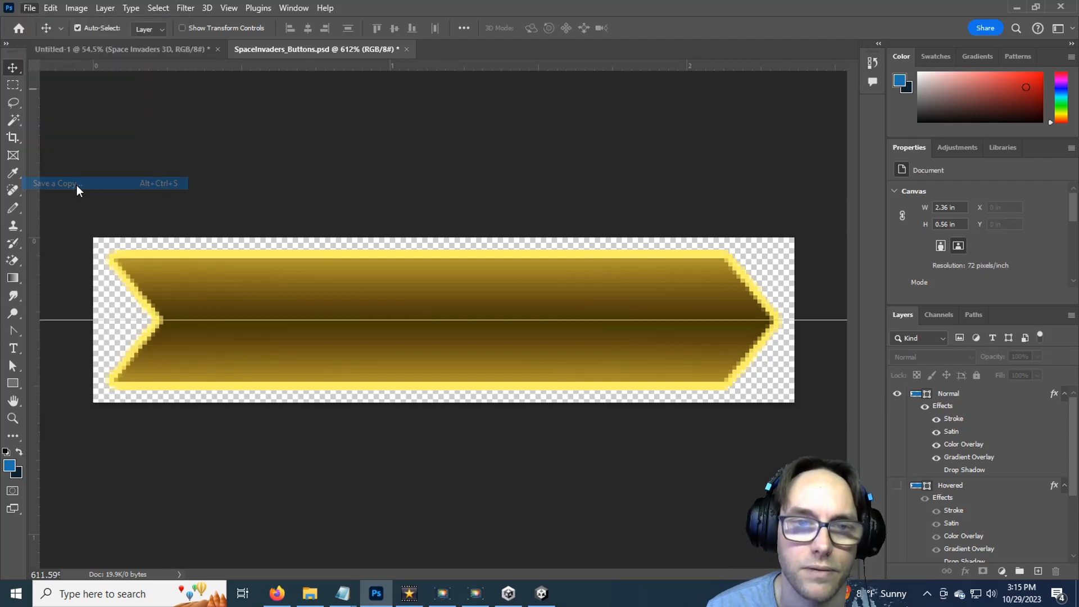
{"action": "left_click", "coordinate": [187, 271]}
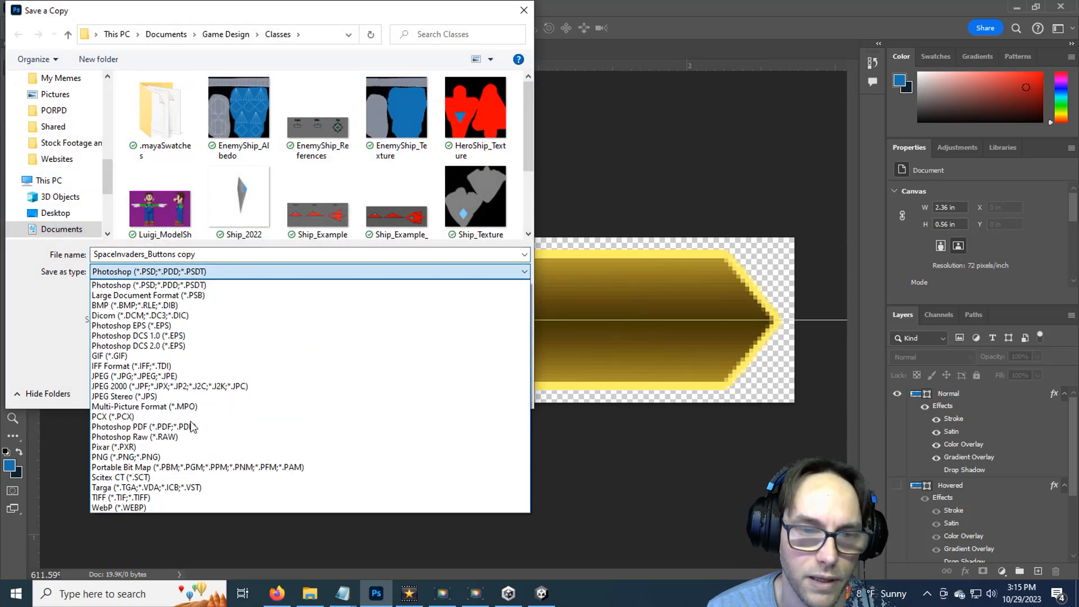
{"action": "left_click", "coordinate": [158, 457]}
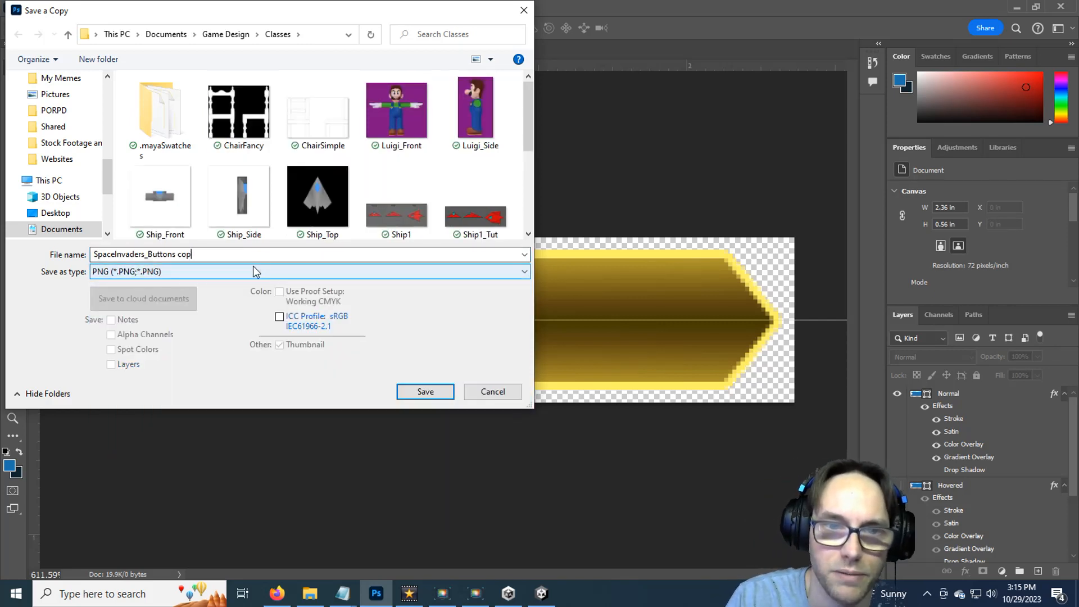
{"action": "key", "text": "BackSpace"}
{"action": "key", "text": "BackSpace"}
{"action": "key", "text": "BackSpace"}
{"action": "key", "text": "BackSpace"}
{"action": "key", "text": "BackSpace"}
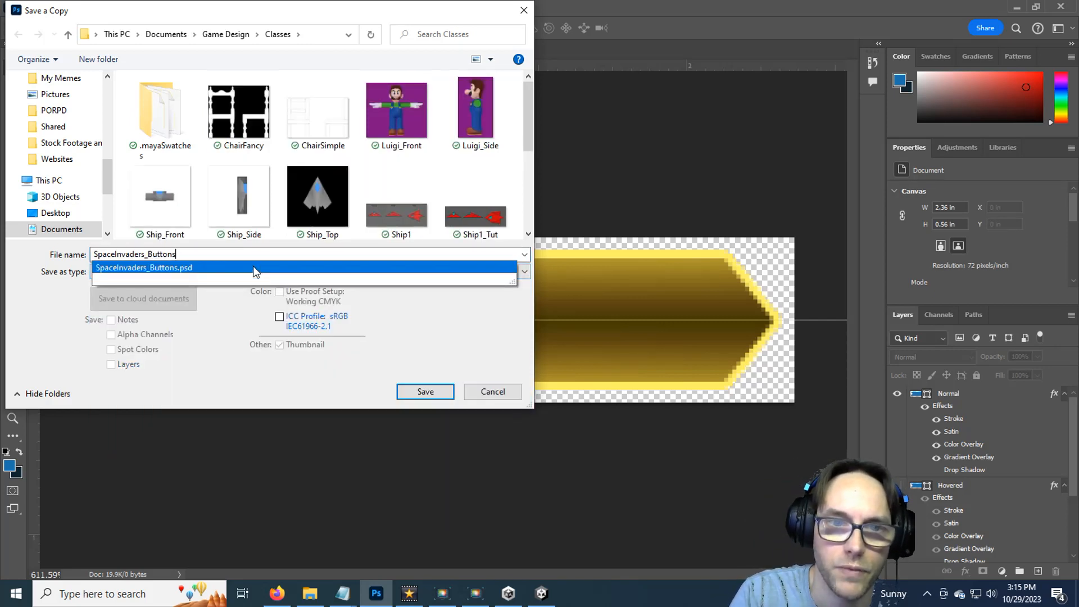
{"action": "type", "text": "_"}
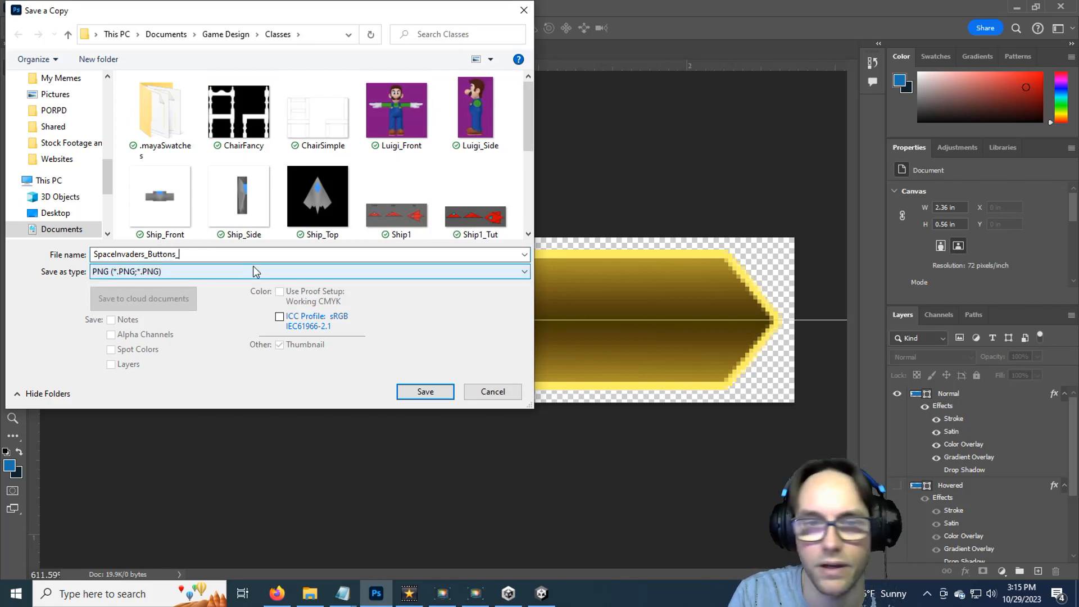
{"action": "type", "text": "Normal"}
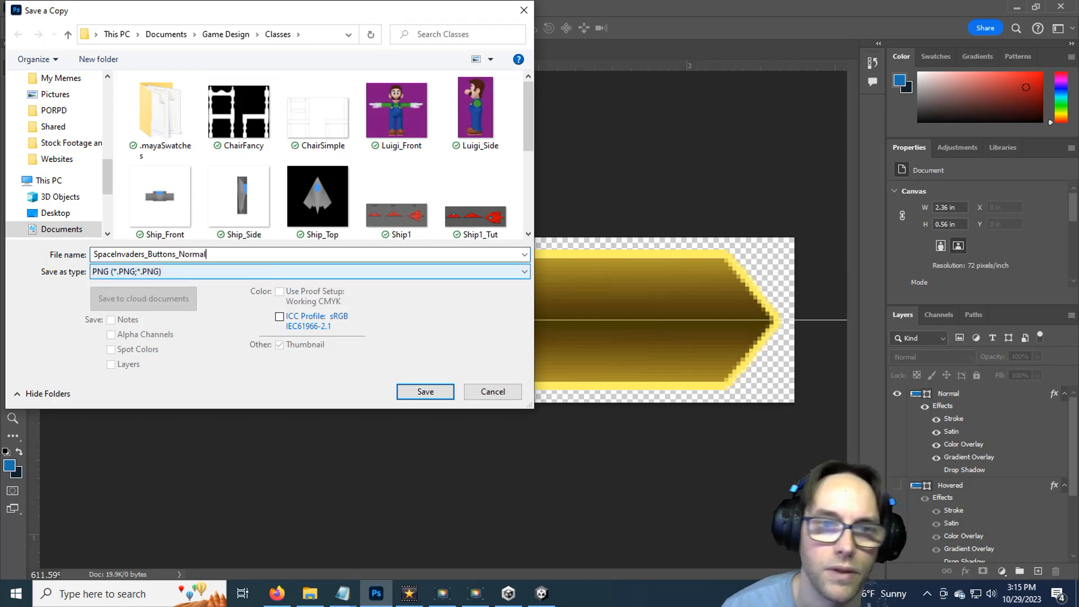
{"action": "left_click", "coordinate": [421, 390]}
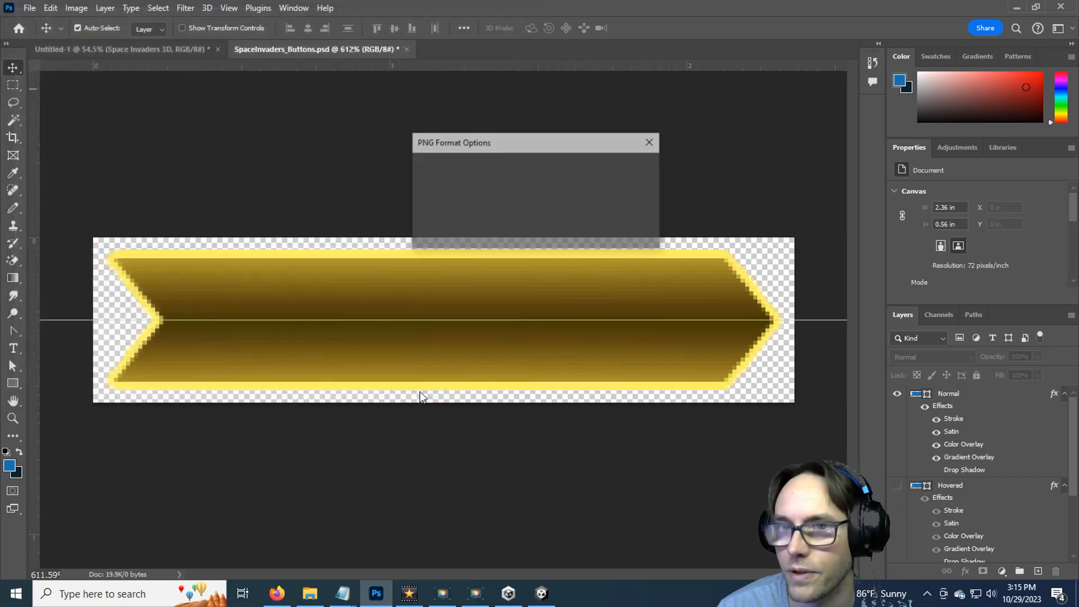
{"action": "left_click", "coordinate": [611, 165]}
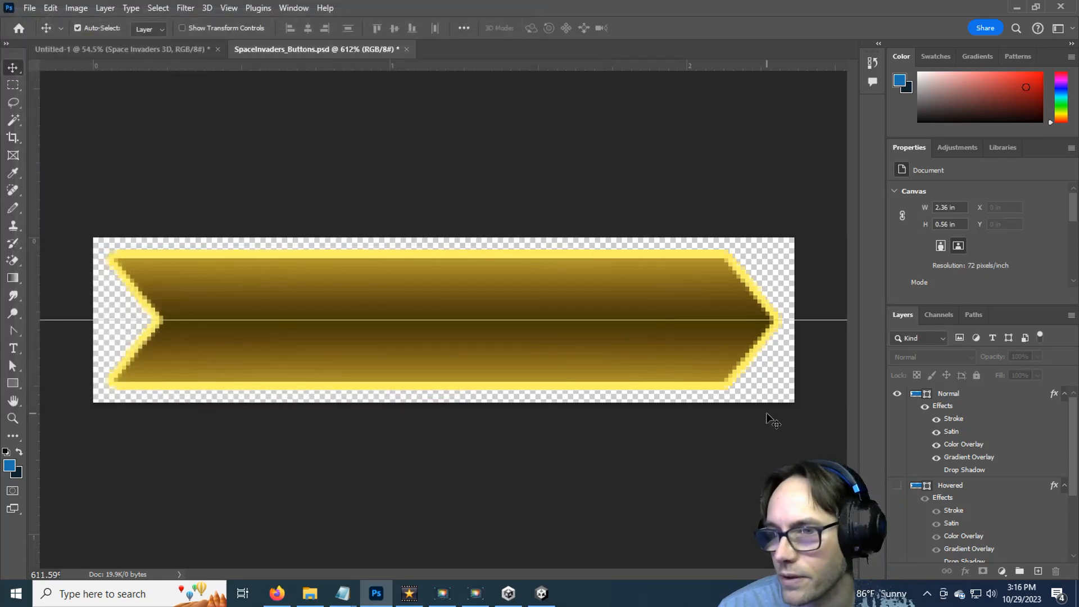
Hide the Normal layer, show the Hovered layer, and start saving a copy in PNG format.
{"action": "left_click", "coordinate": [897, 394]}
{"action": "left_click", "coordinate": [897, 485]}
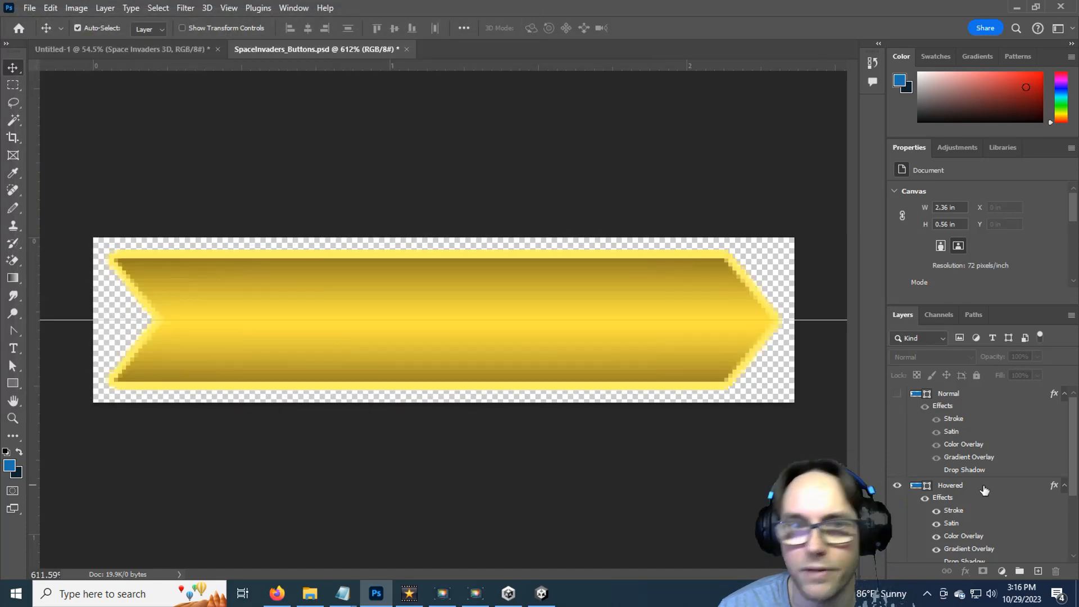
{"action": "left_click", "coordinate": [30, 8]}
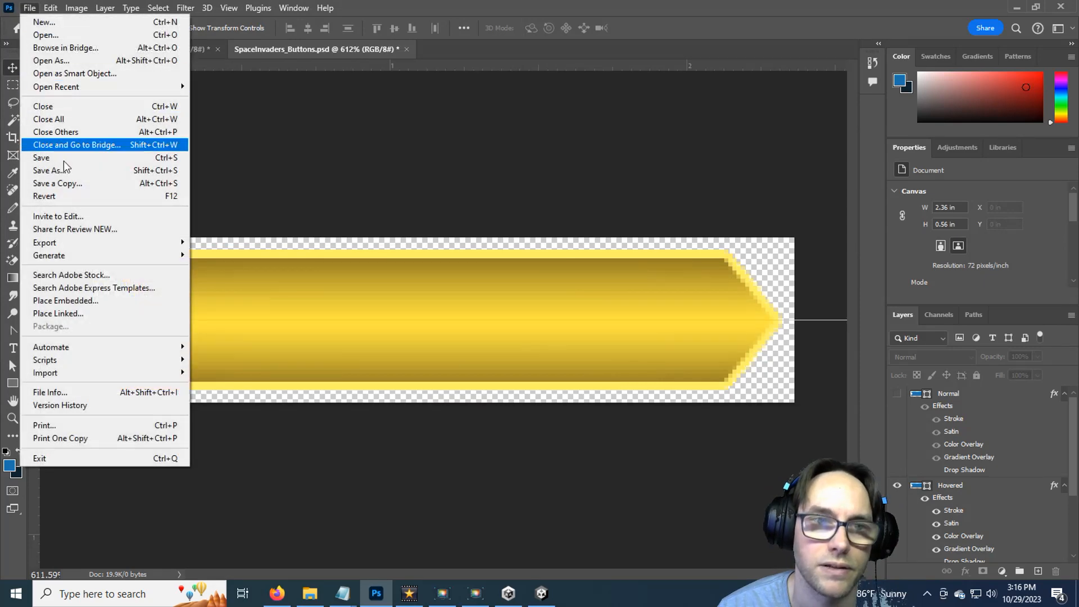
{"action": "left_click", "coordinate": [83, 181]}
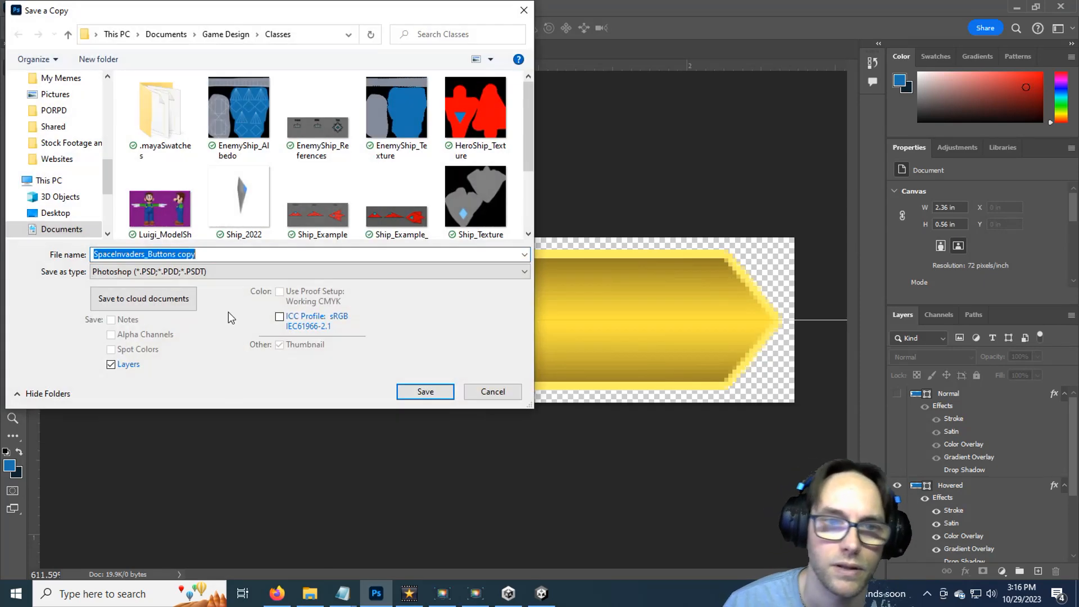
{"action": "left_click", "coordinate": [211, 271]}
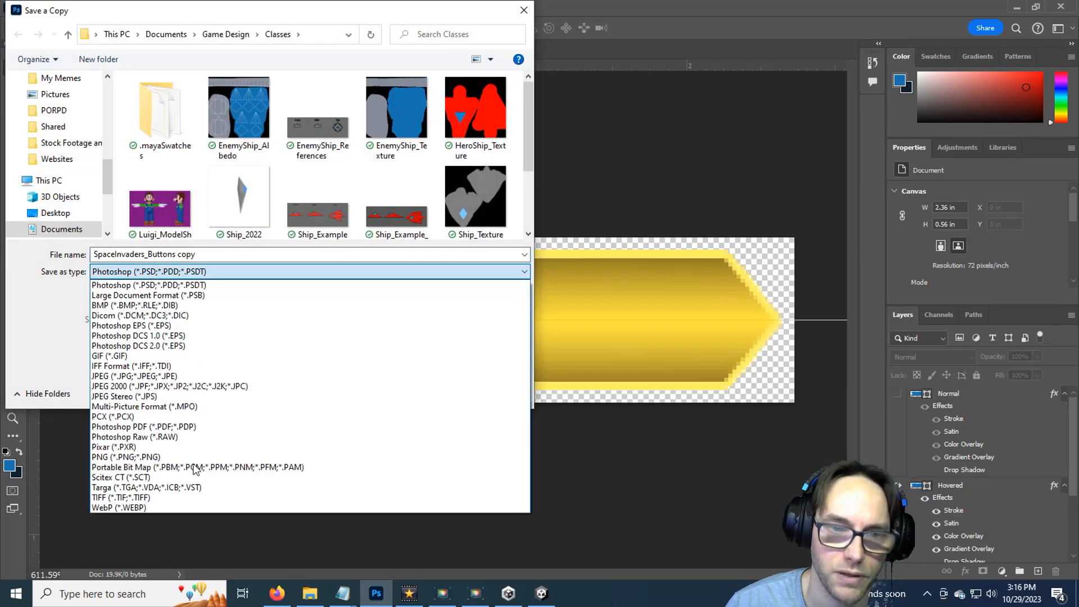
{"action": "left_click", "coordinate": [154, 457]}
Name the copy SpaceInvaders_Buttons_Hovered.png and save it with the large file size PNG option.
{"action": "left_click", "coordinate": [182, 254]}
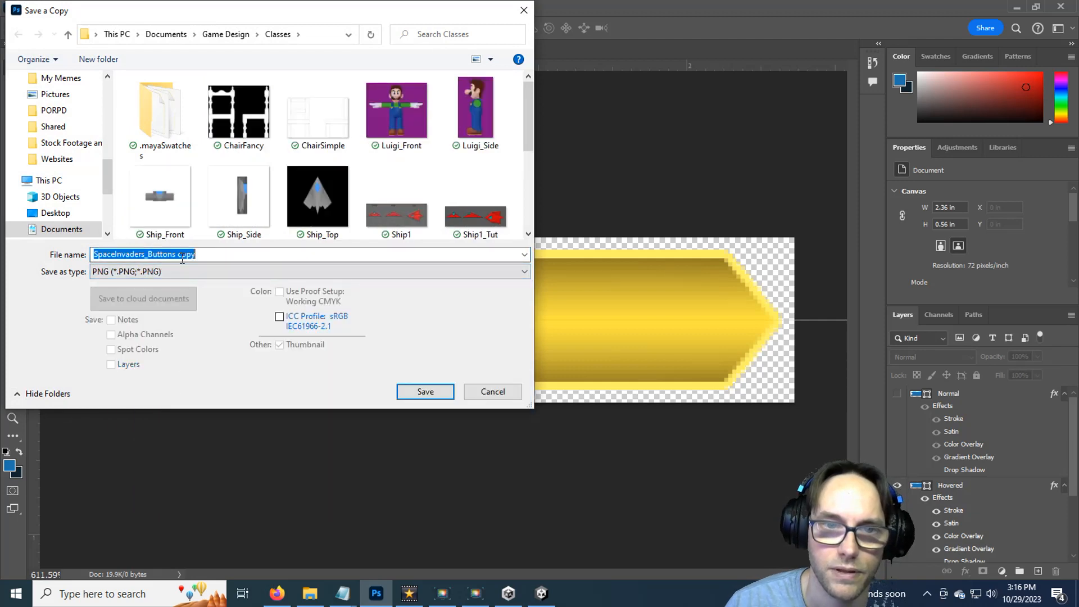
{"action": "left_click", "coordinate": [181, 254]}
{"action": "double_click", "coordinate": [186, 254]}
{"action": "key", "text": "BackSpace"}
{"action": "key", "text": "BackSpace"}
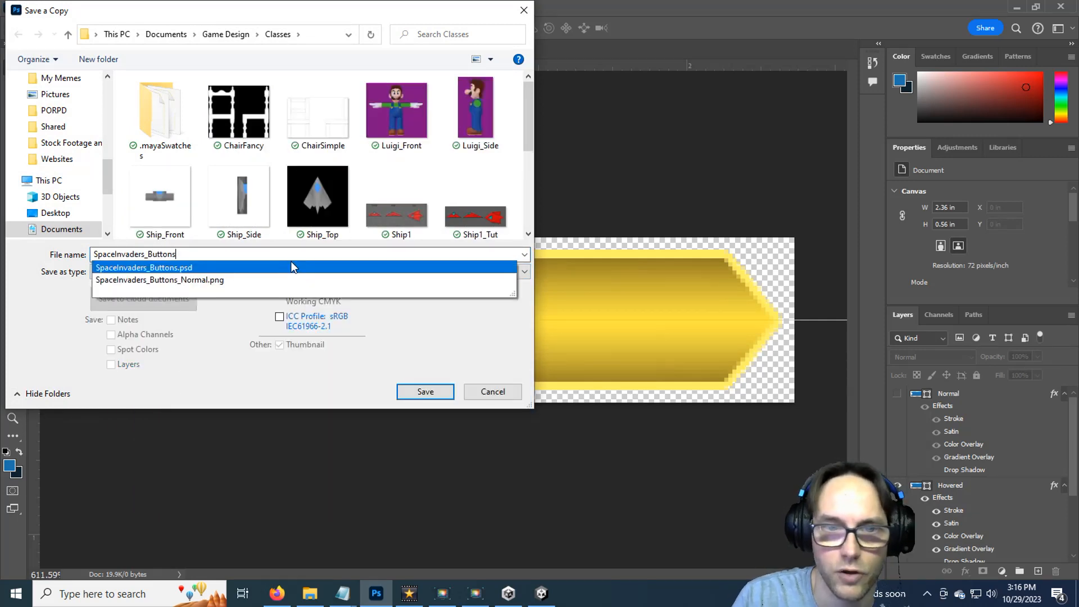
{"action": "key", "text": "Down"}
{"action": "key", "text": "Left"}
{"action": "key", "text": "Left"}
{"action": "key", "text": "Left"}
{"action": "key", "text": "Left"}
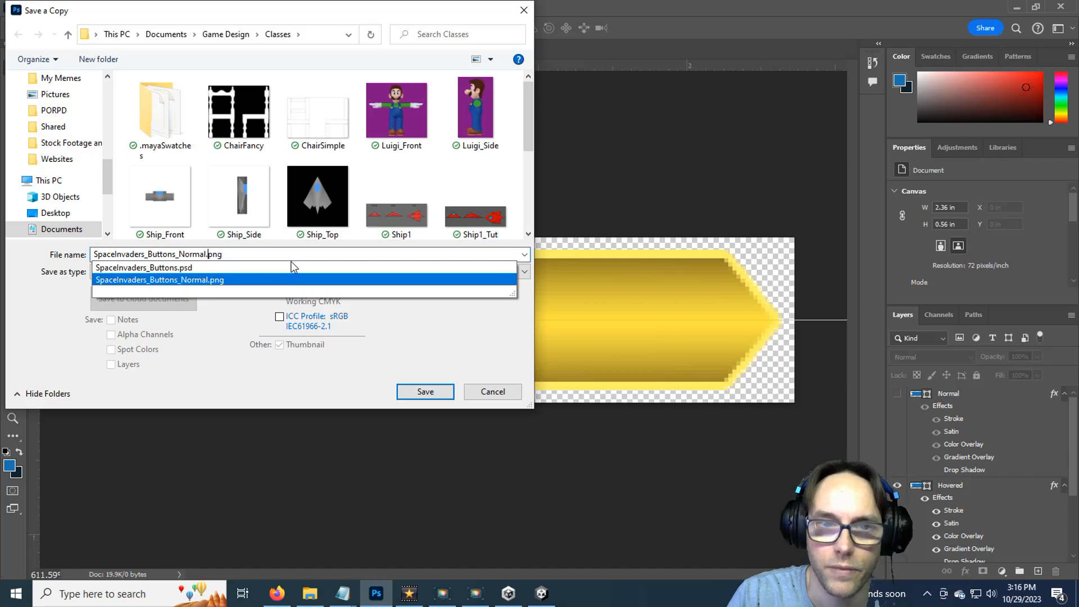
{"action": "key", "text": "BackSpace"}
{"action": "key", "text": "BackSpace"}
{"action": "key", "text": "BackSpace"}
{"action": "key", "text": "BackSpace"}
{"action": "key", "text": "BackSpace"}
{"action": "key", "text": "BackSpace"}
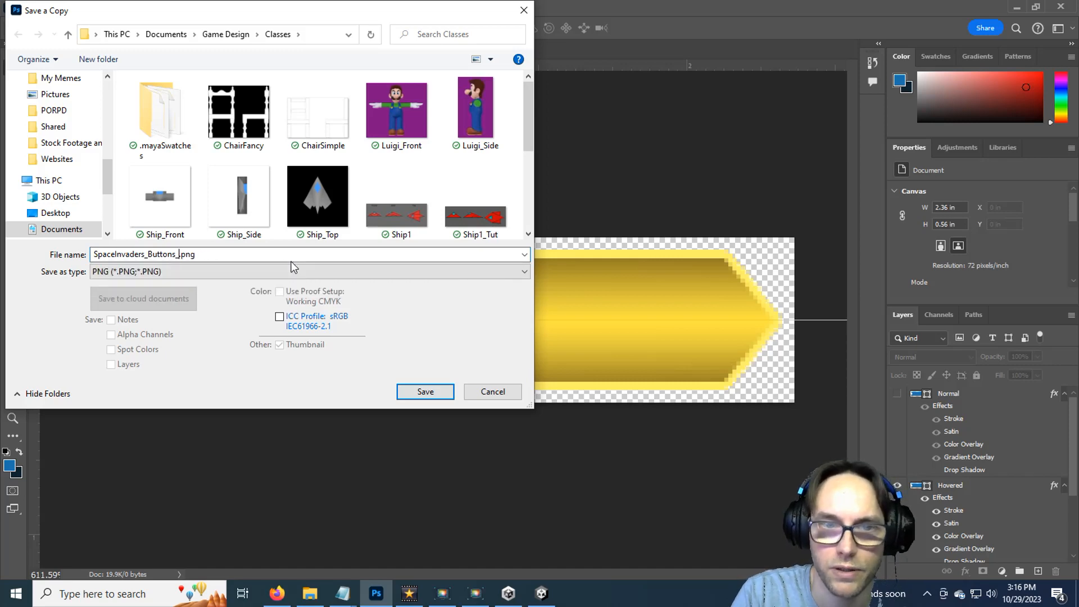
{"action": "type", "text": "Hovered"}
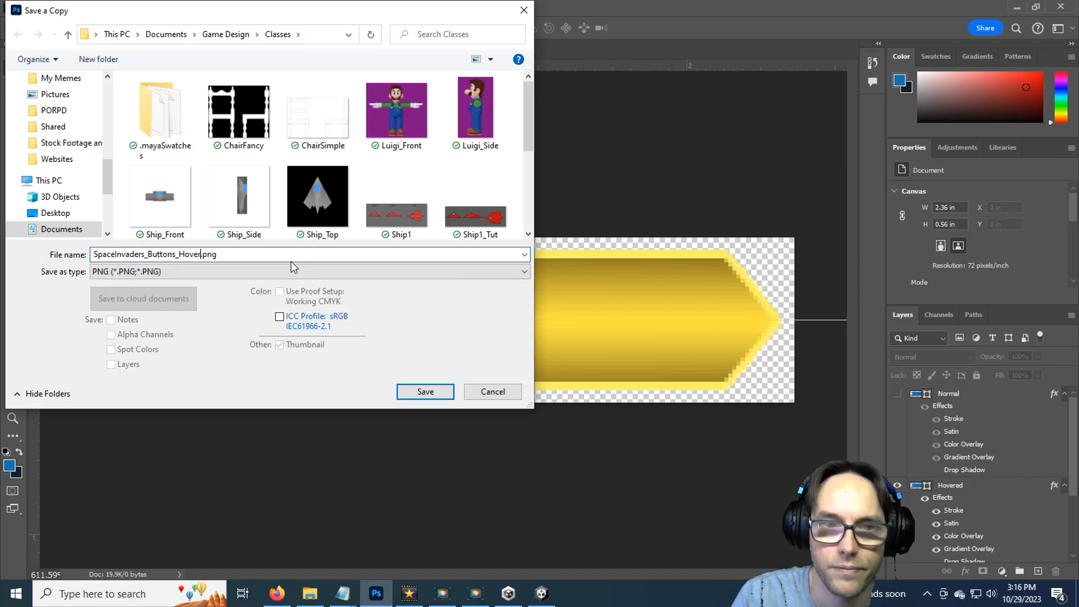
{"action": "key", "text": "Return"}
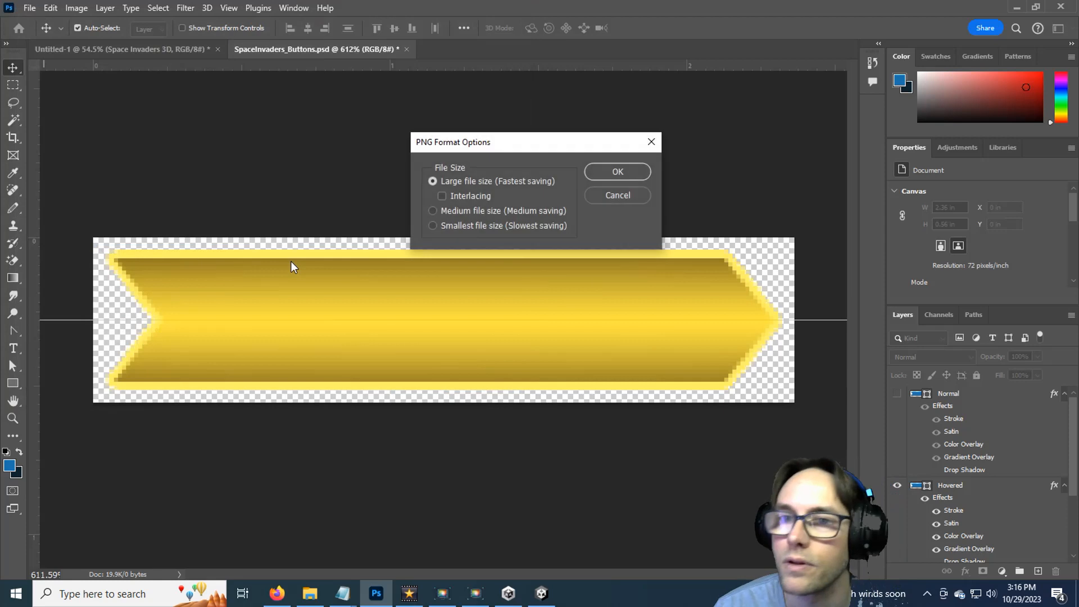
{"action": "left_click", "coordinate": [618, 171]}
Hide the Hovered layer, show the Pressed layer, and start saving a copy in PNG format.
{"action": "left_click", "coordinate": [898, 485]}
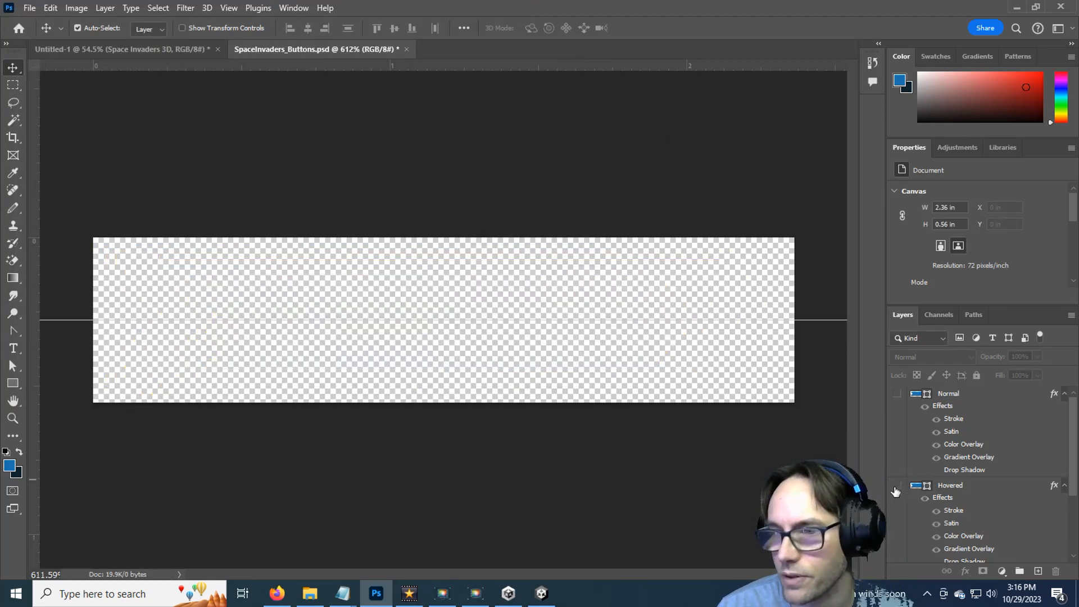
{"action": "scroll", "coordinate": [900, 486], "scroll_direction": "down", "scroll_amount": 2}
{"action": "left_click", "coordinate": [898, 479]}
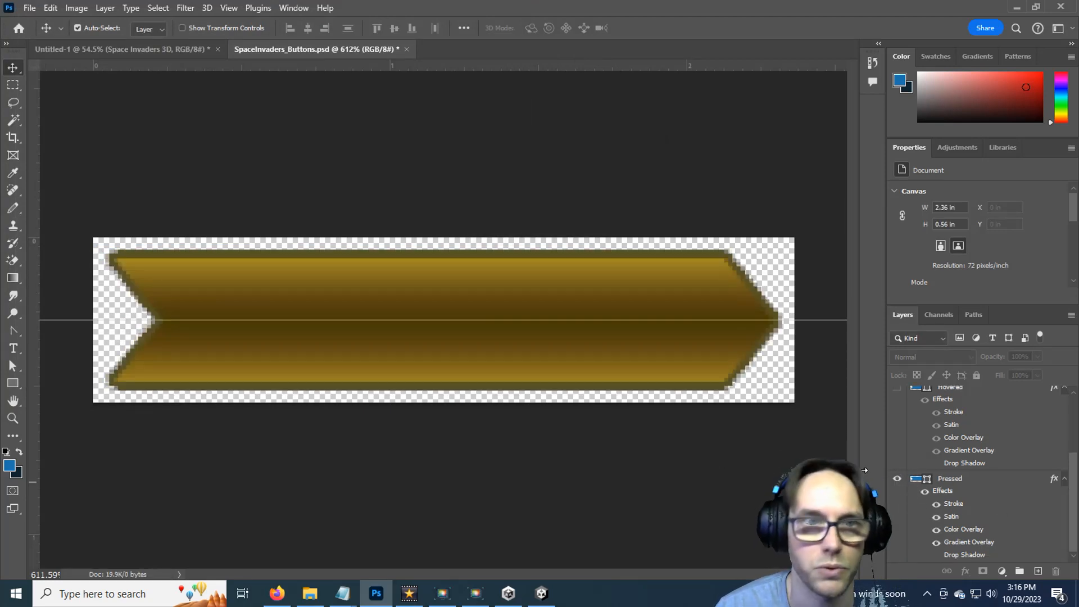
{"action": "left_click", "coordinate": [29, 8]}
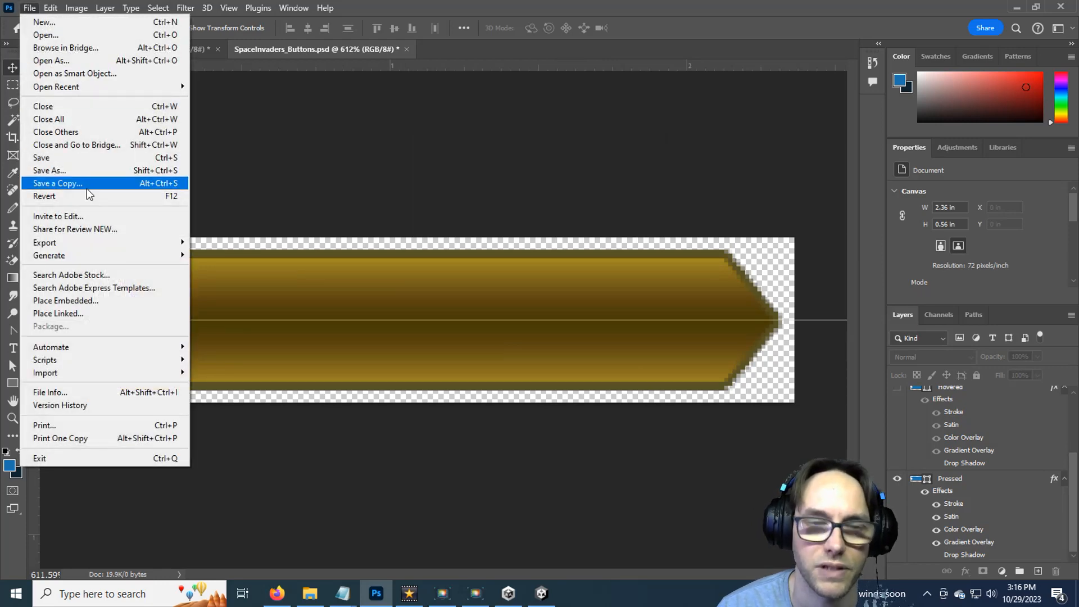
{"action": "left_click", "coordinate": [86, 184]}
{"action": "left_click", "coordinate": [157, 275]}
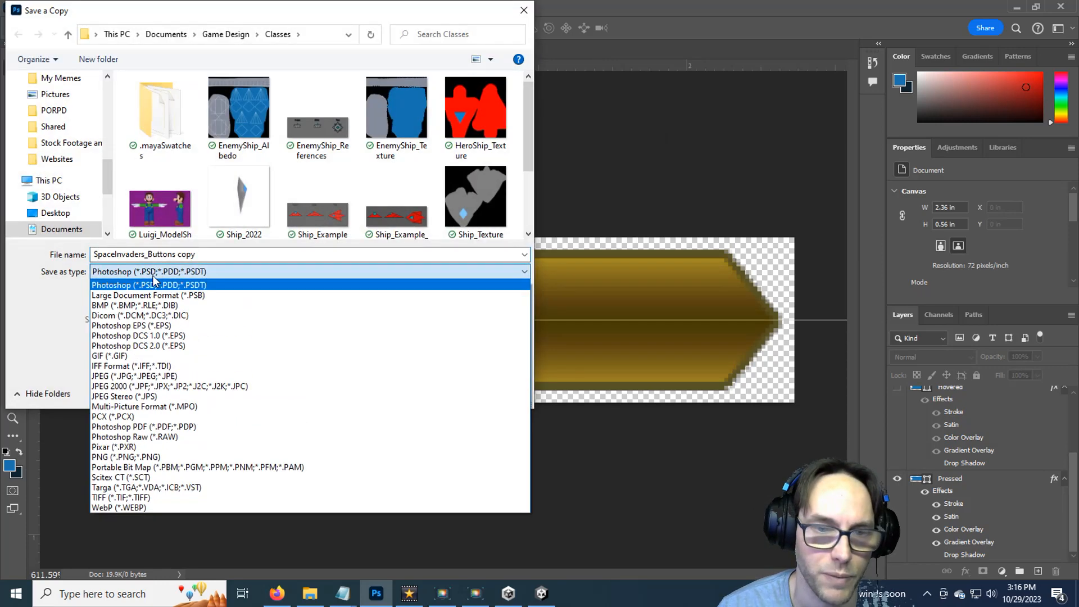
{"action": "left_click", "coordinate": [214, 448]}
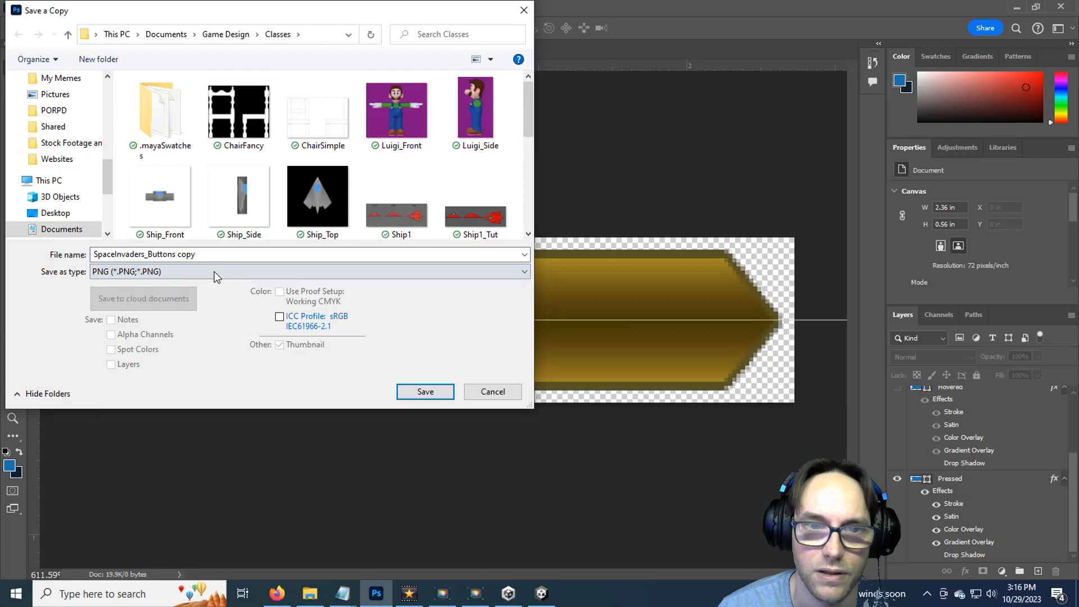
Name the copy SpaceInvaders_Buttons_Pressed.png and save it with the large file size PNG option.
{"action": "left_click", "coordinate": [183, 255]}
{"action": "key", "text": "BackSpace"}
{"action": "key", "text": "ctrl+z"}
{"action": "key", "text": "End"}
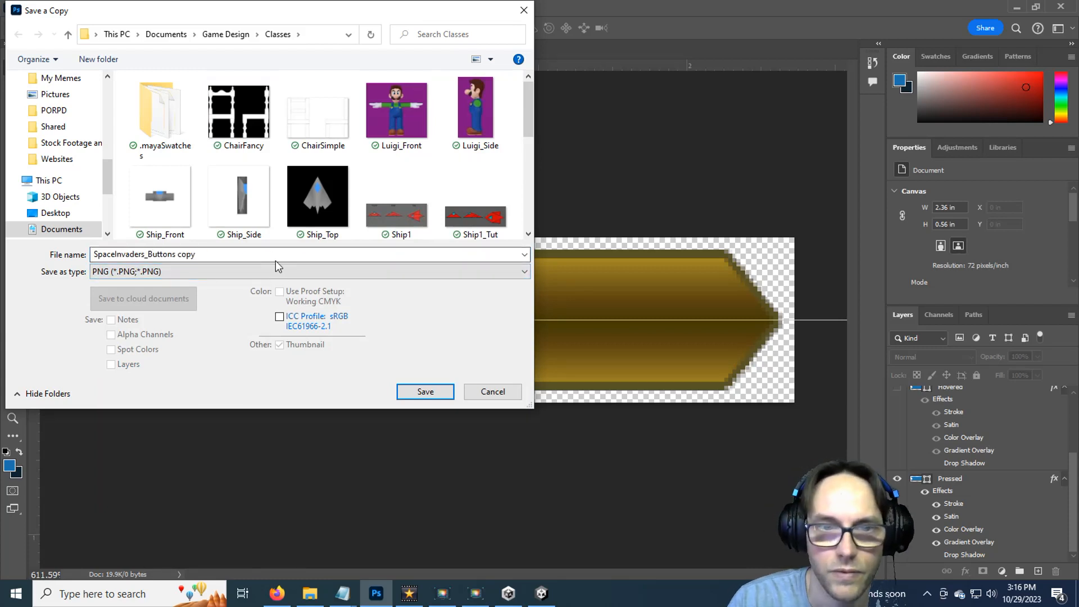
{"action": "key", "text": "BackSpace"}
{"action": "key", "text": "BackSpace"}
{"action": "key", "text": "BackSpace"}
{"action": "key", "text": "BackSpace"}
{"action": "key", "text": "BackSpace"}
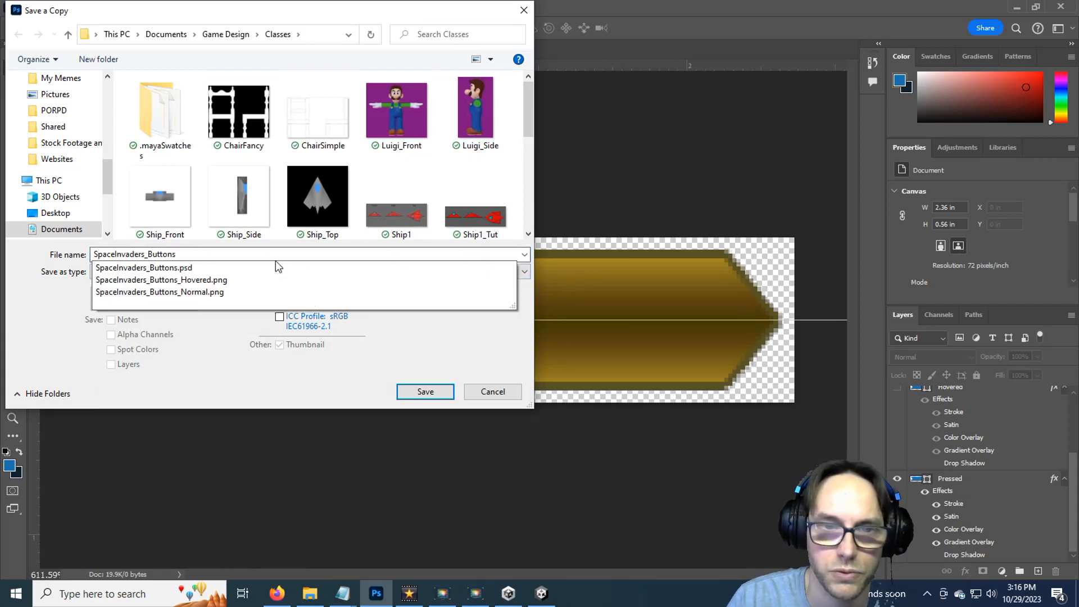
{"action": "key", "text": "Down"}
{"action": "key", "text": "Down"}
{"action": "key", "text": "Left"}
{"action": "key", "text": "Left"}
{"action": "key", "text": "Left"}
{"action": "key", "text": "Left"}
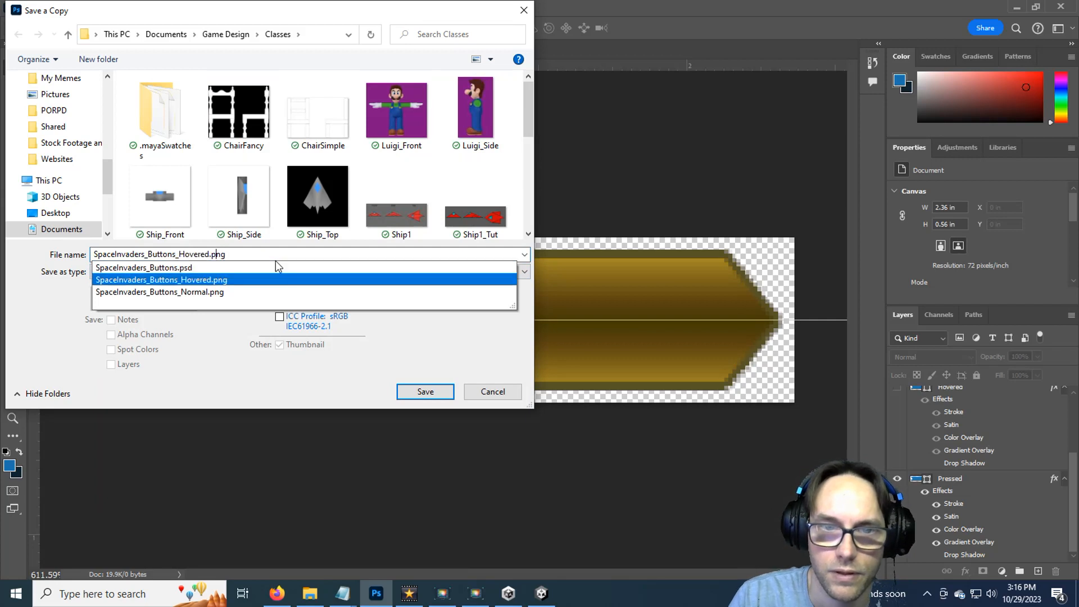
{"action": "key", "text": "BackSpace"}
{"action": "key", "text": "BackSpace"}
{"action": "key", "text": "BackSpace"}
{"action": "key", "text": "BackSpace"}
{"action": "key", "text": "BackSpace"}
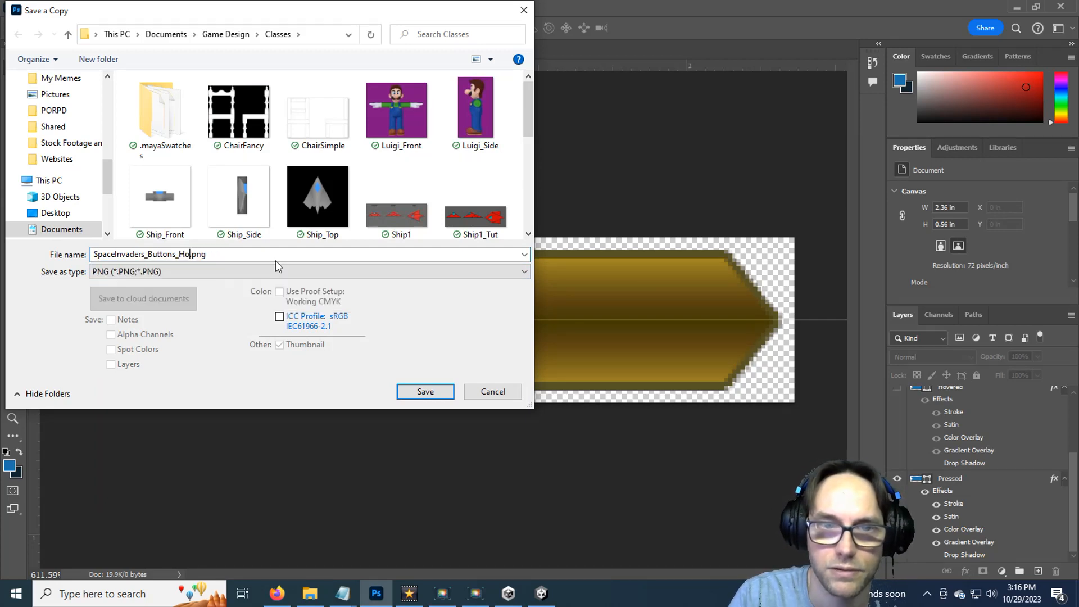
{"action": "type", "text": "Pressed"}
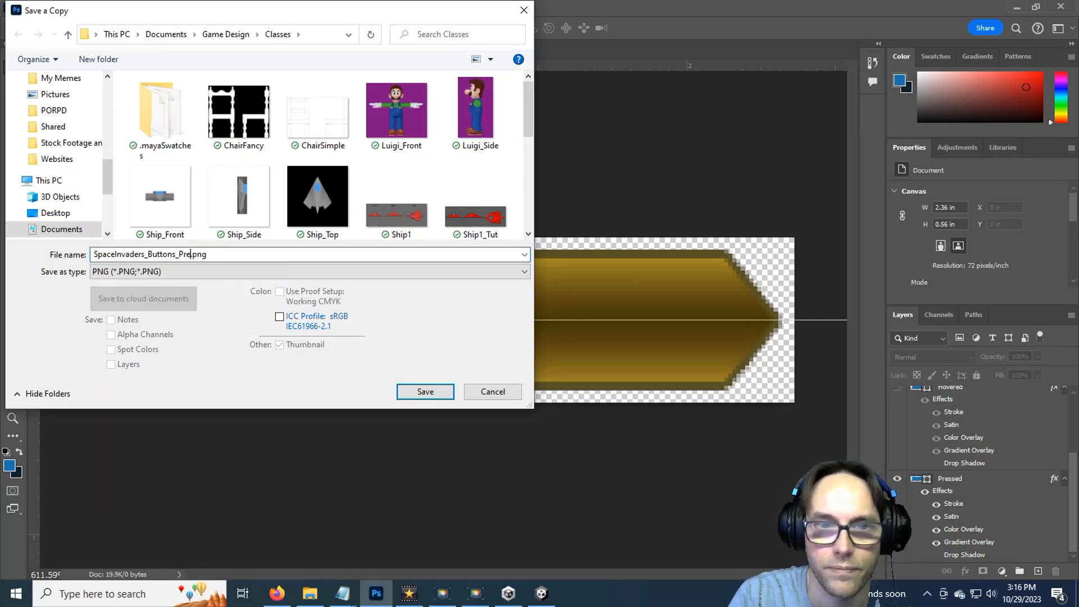
{"action": "key", "text": "Return"}
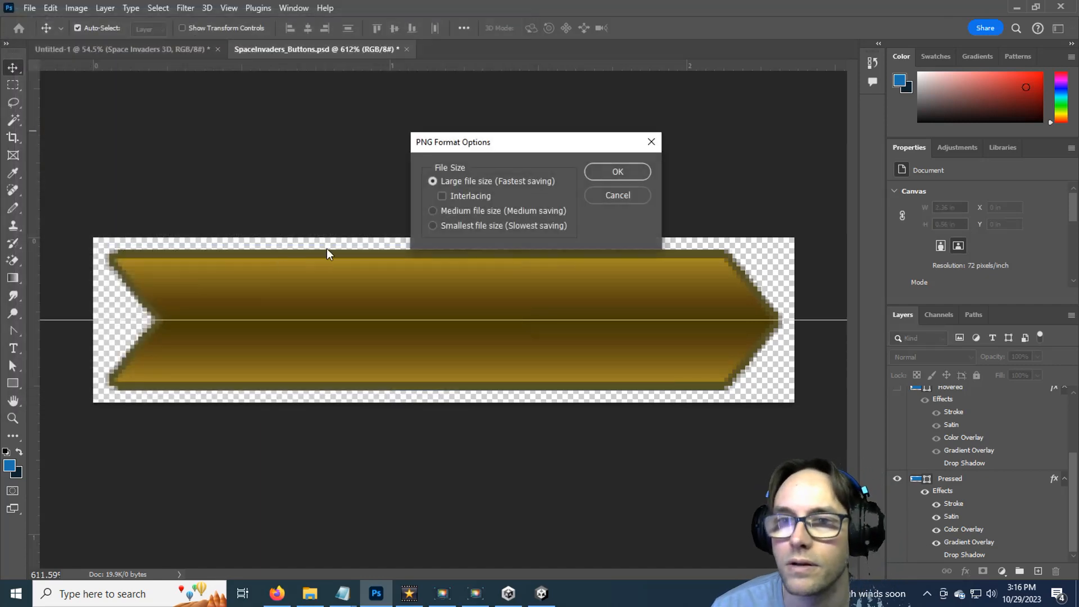
{"action": "left_click", "coordinate": [585, 176]}
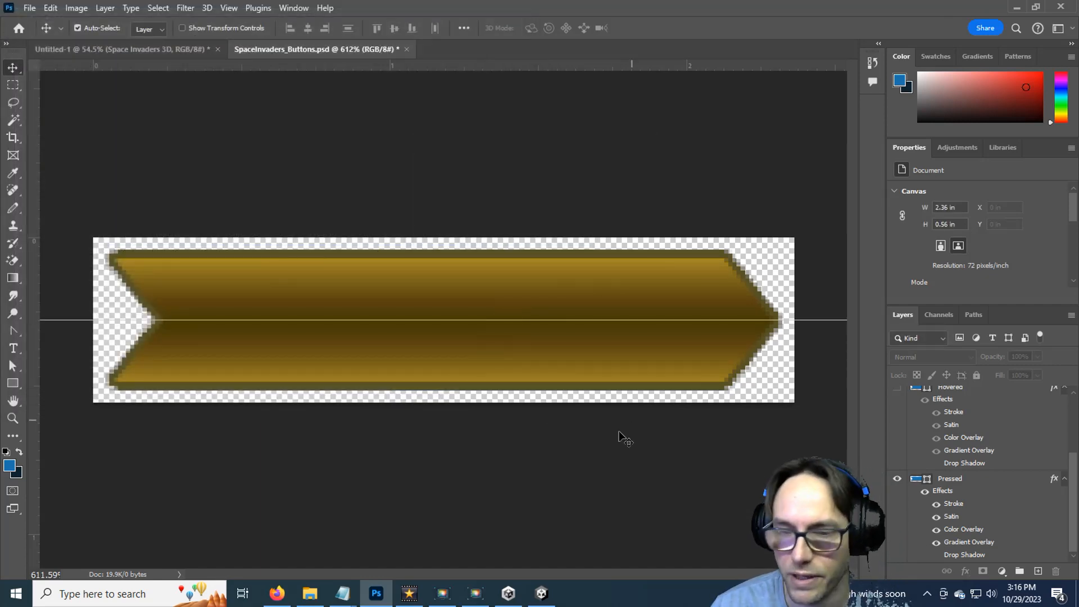
Switch to Unity and import the Hovered, Normal and Pressed button PNGs from the Classes folder into the project's Textures folder.
{"action": "left_click", "coordinate": [542, 592]}
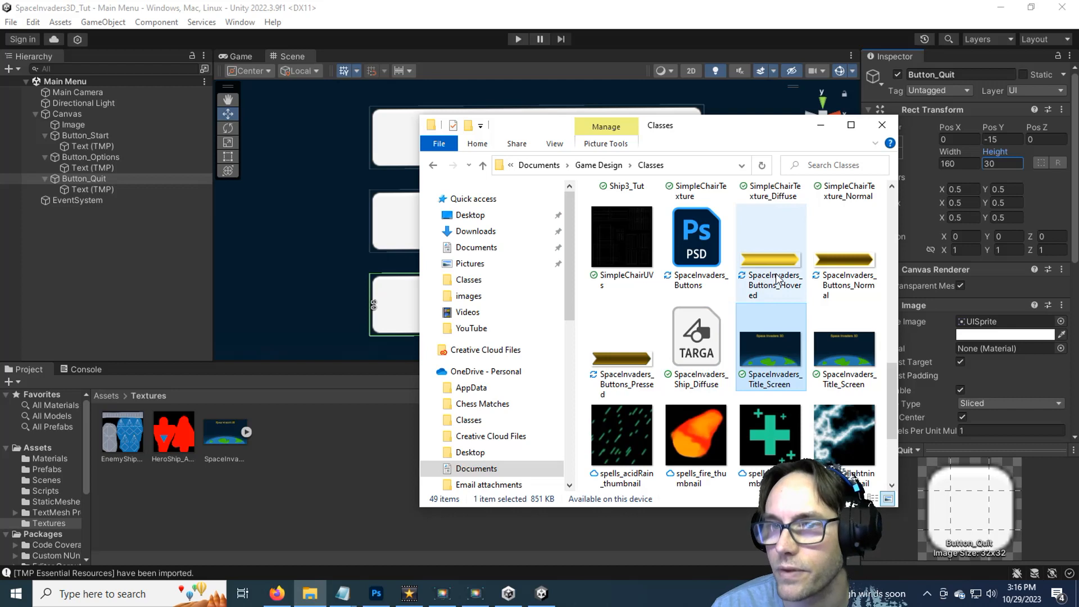
{"action": "left_click", "coordinate": [796, 265]}
{"action": "left_click", "coordinate": [843, 258], "text": "ctrl"}
{"action": "left_click", "coordinate": [621, 365], "text": "ctrl"}
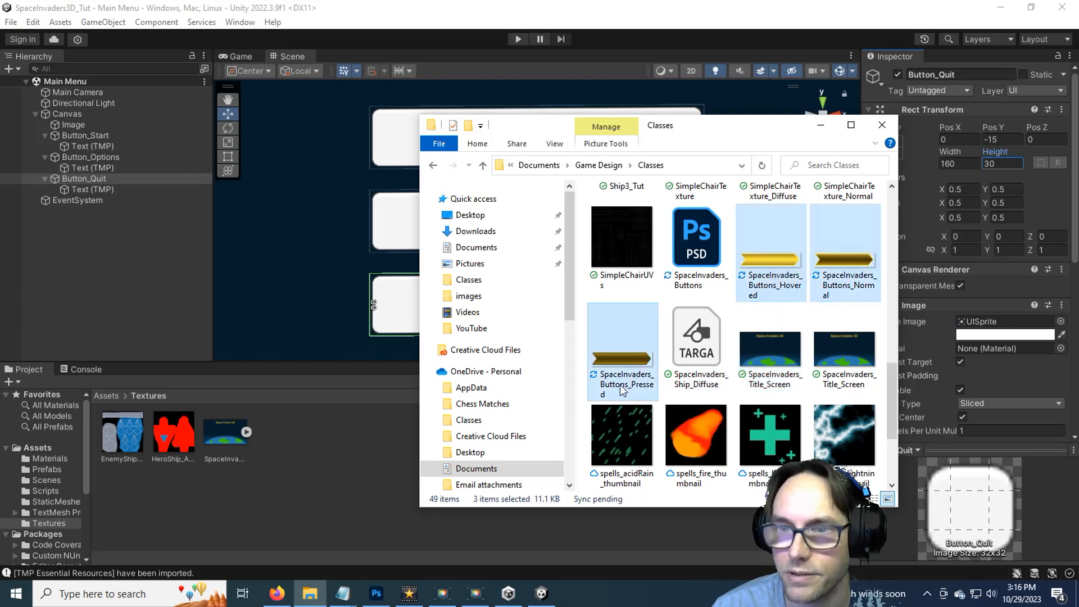
{"action": "left_click_drag", "start_coordinate": [621, 367], "coordinate": [356, 453]}
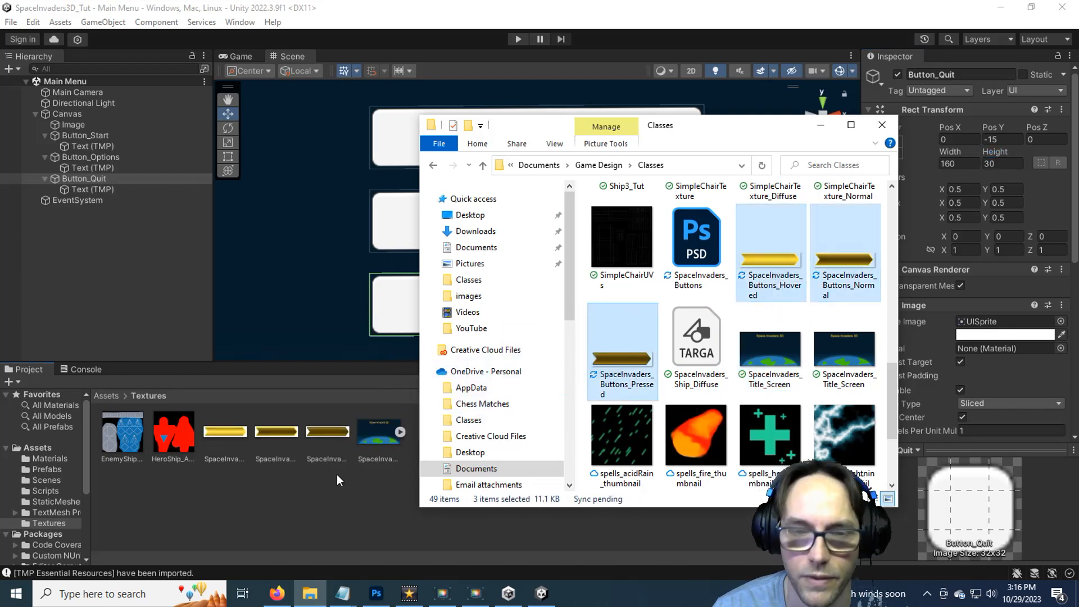
{"action": "left_click", "coordinate": [303, 498]}
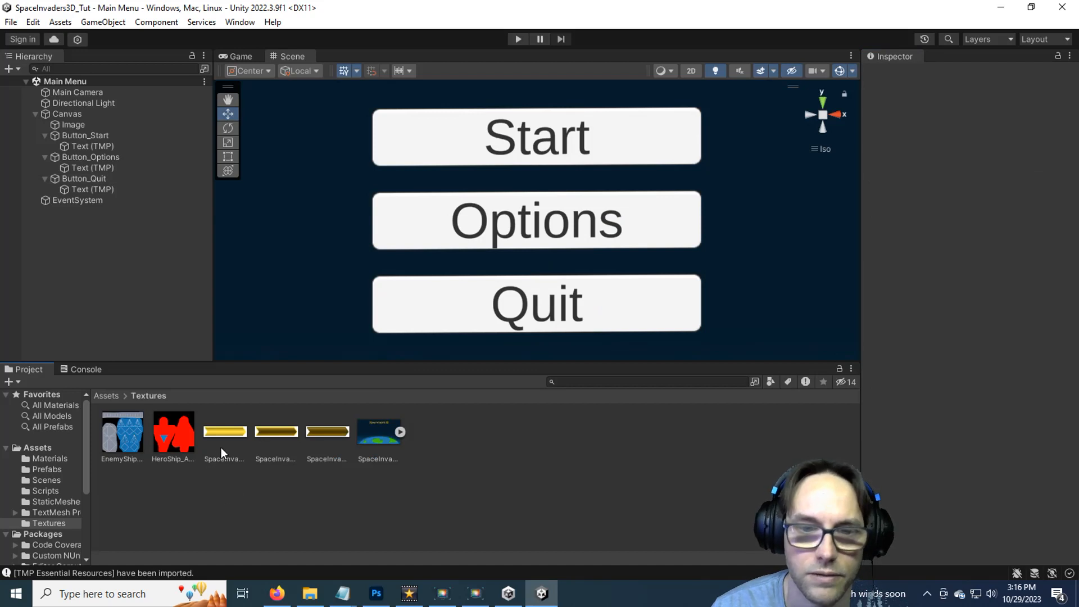
Inspect Button_Start's Color Tint transition settings, and run the scene to test how the Start button responds to being pressed.
{"action": "left_click", "coordinate": [91, 138]}
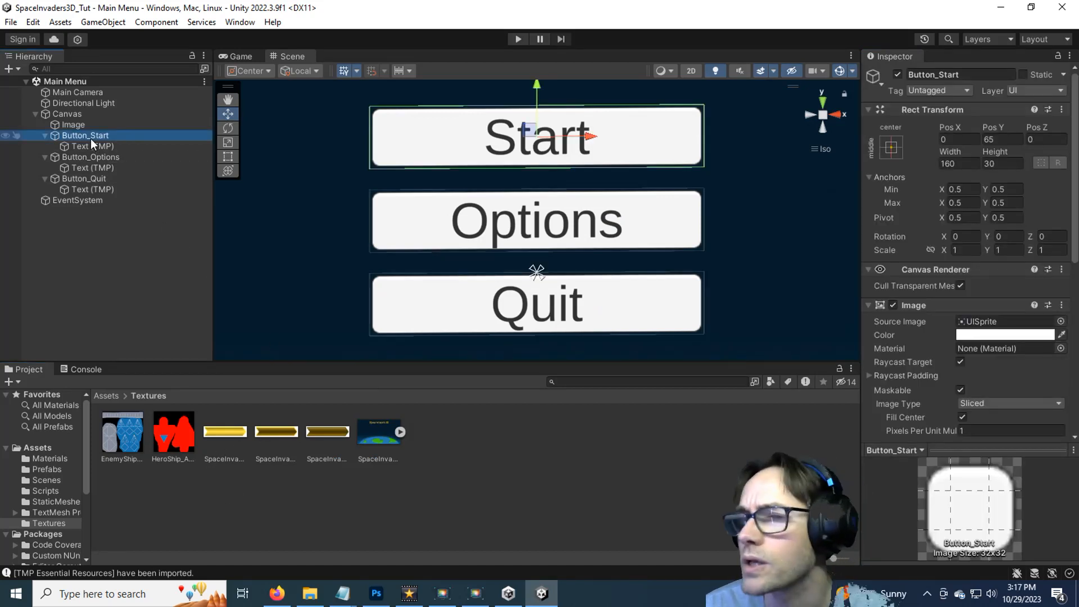
{"action": "scroll", "coordinate": [947, 223], "scroll_direction": "down", "scroll_amount": 3}
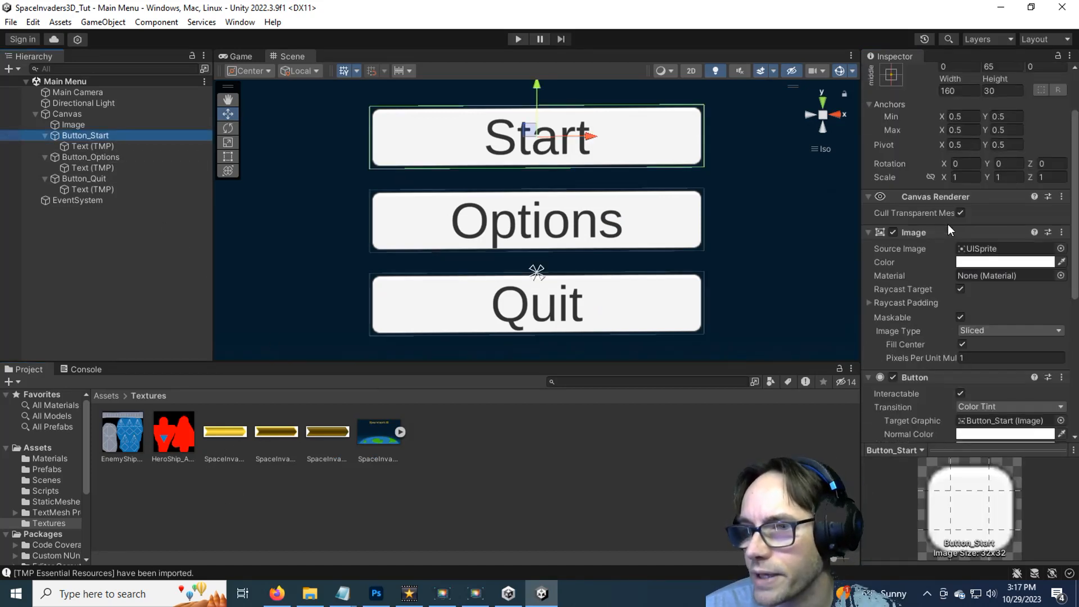
{"action": "scroll", "coordinate": [947, 223], "scroll_direction": "down", "scroll_amount": 7}
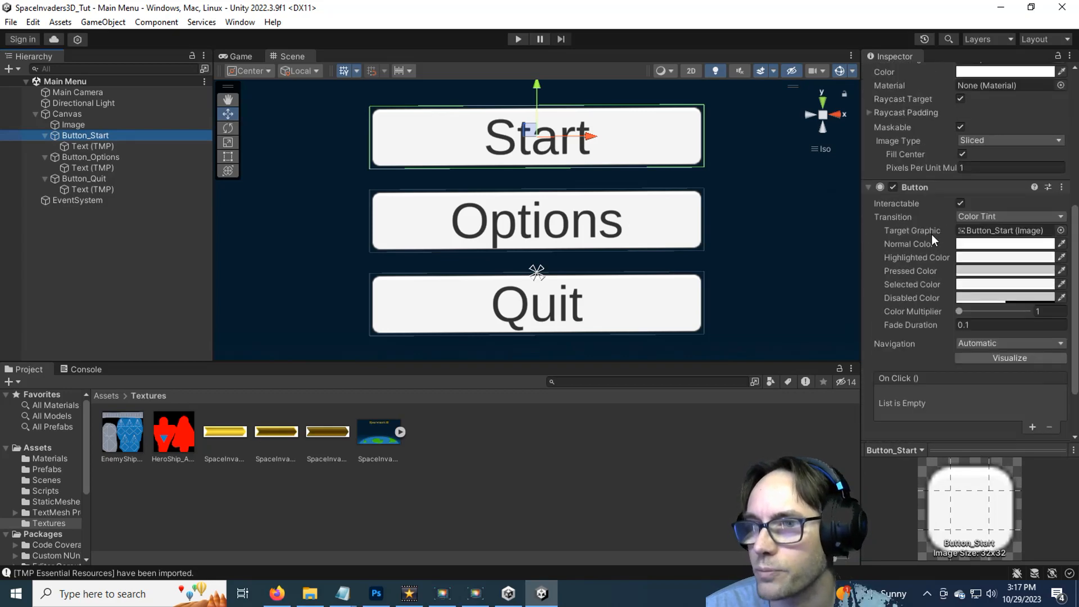
{"action": "scroll", "coordinate": [932, 234], "scroll_direction": "down", "scroll_amount": 2}
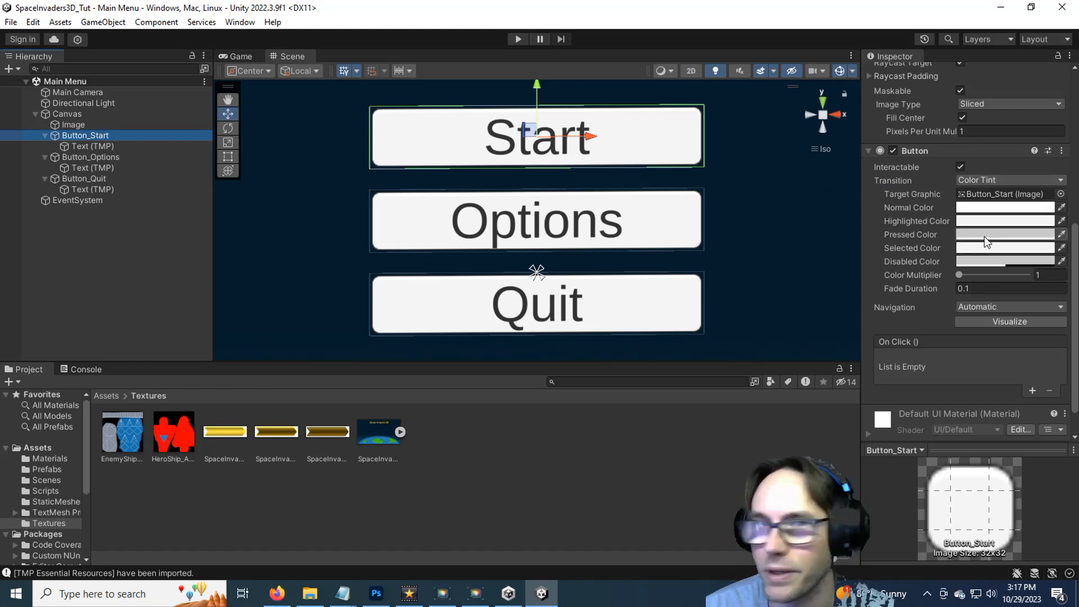
{"action": "left_click", "coordinate": [516, 39]}
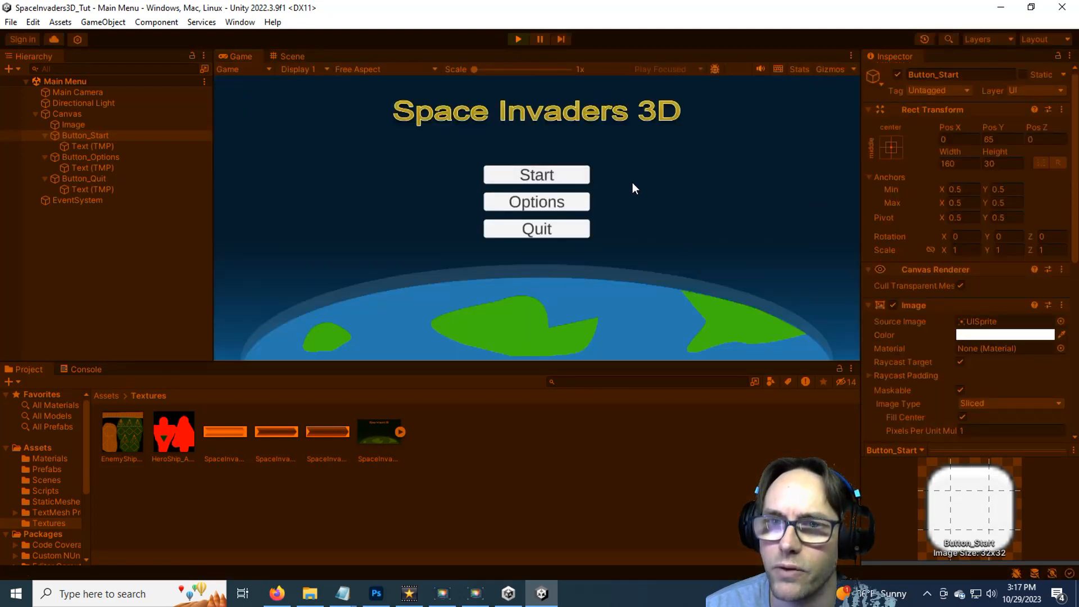
{"action": "left_click", "coordinate": [571, 178]}
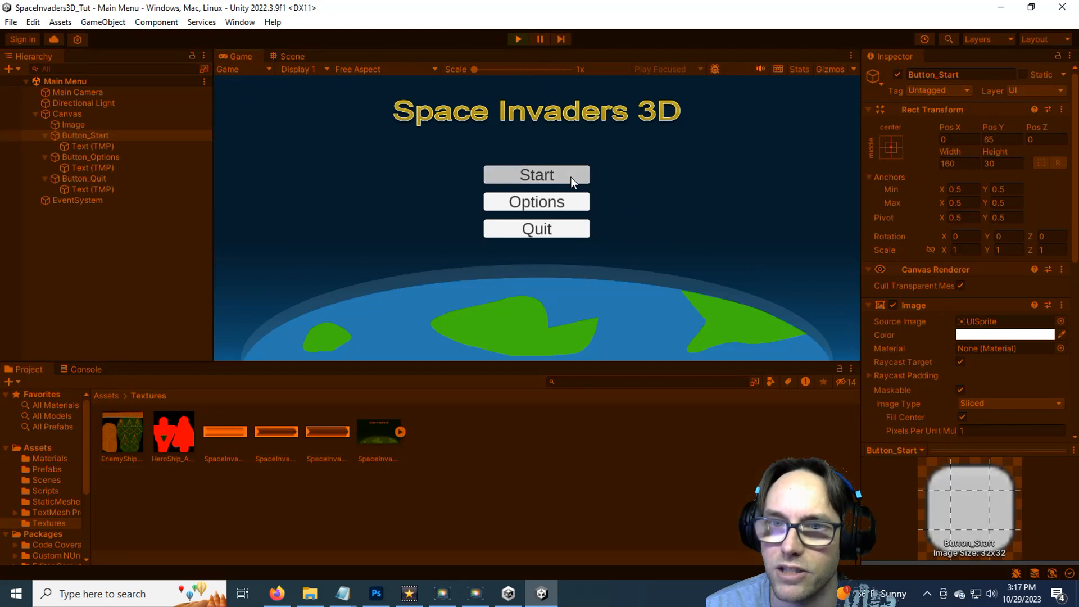
{"action": "left_click", "coordinate": [571, 177]}
{"action": "left_click", "coordinate": [571, 177]}
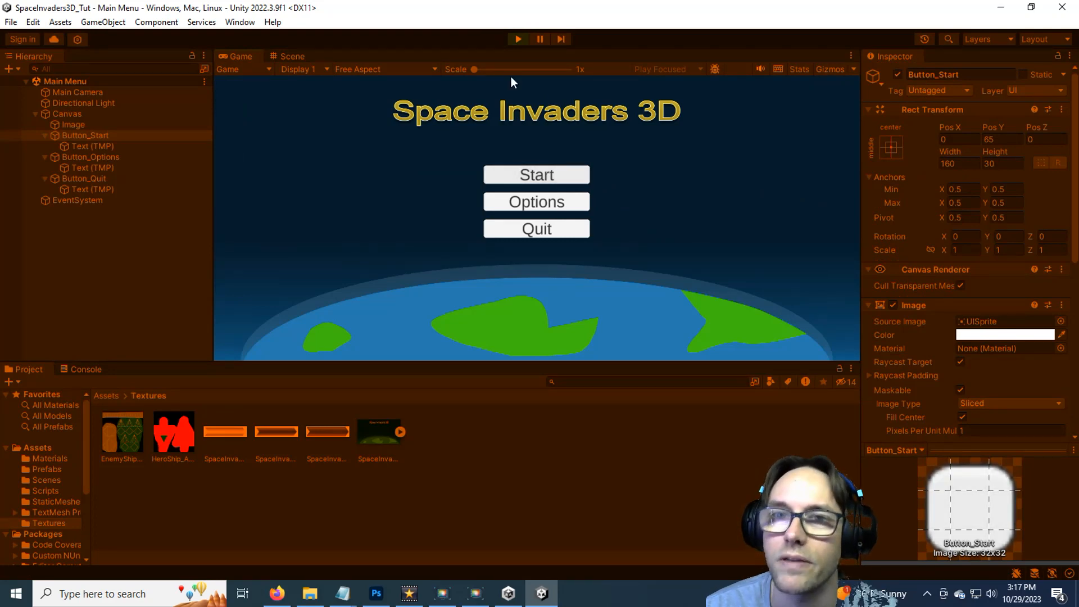
{"action": "left_click", "coordinate": [518, 39]}
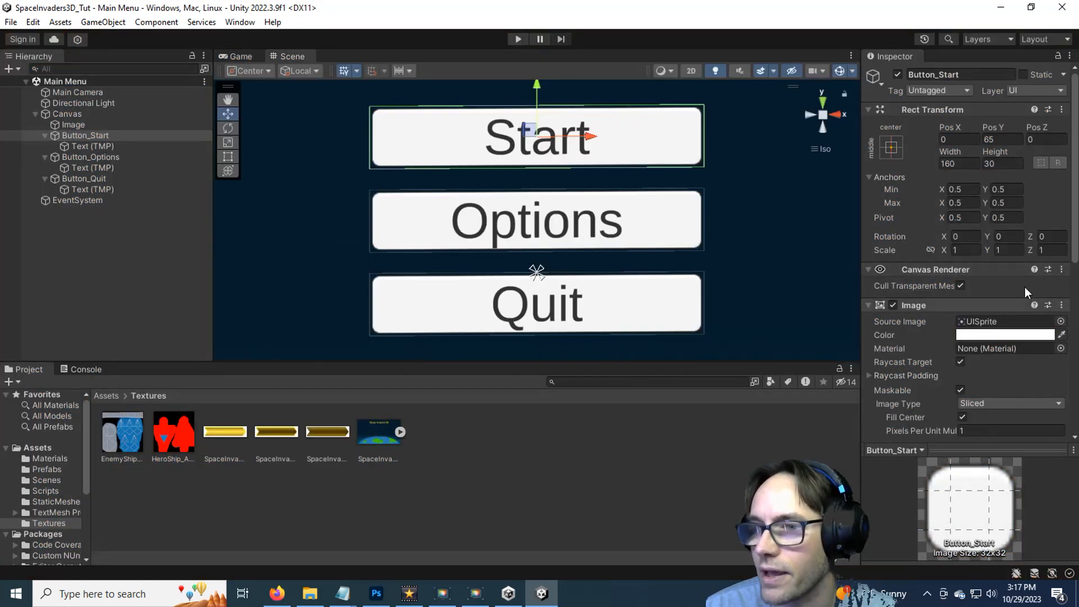
Set the button transition of Button_Start to Sprite Swap.
{"action": "scroll", "coordinate": [931, 326], "scroll_direction": "down", "scroll_amount": 8}
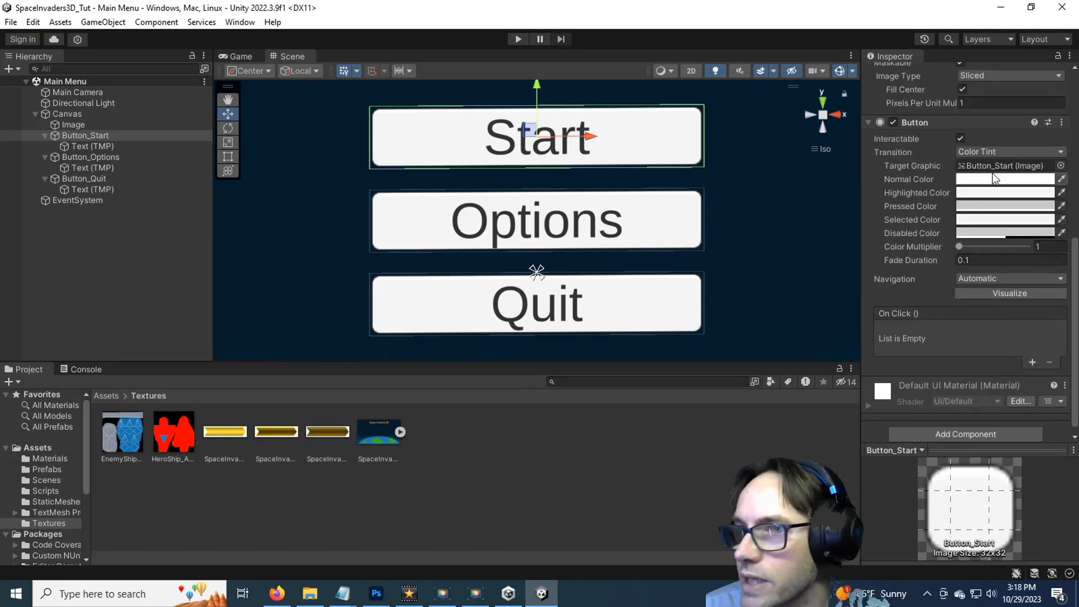
{"action": "left_click", "coordinate": [998, 151]}
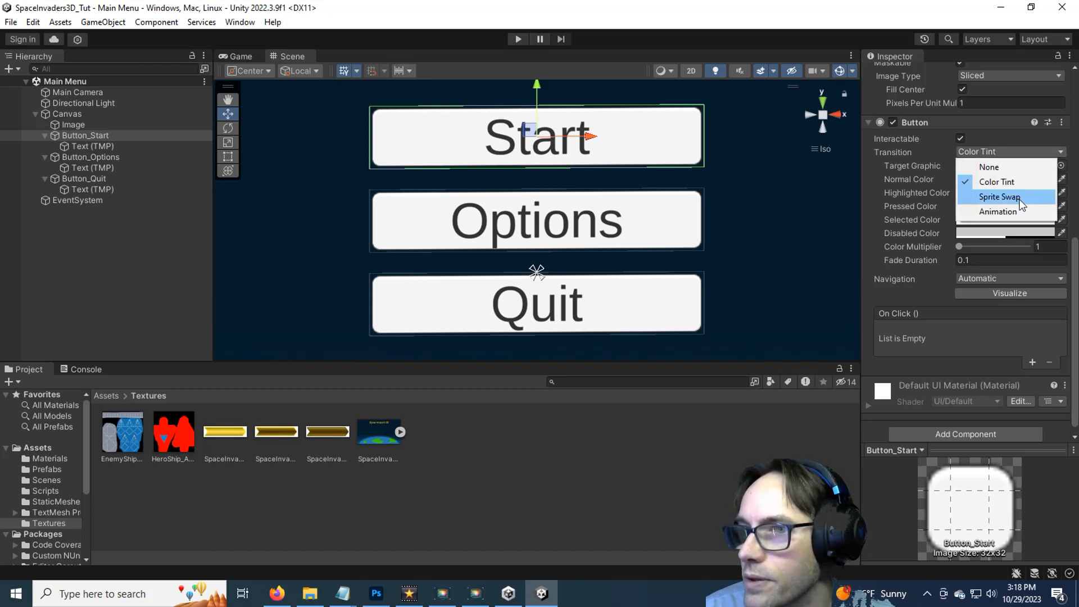
{"action": "left_click", "coordinate": [1000, 197]}
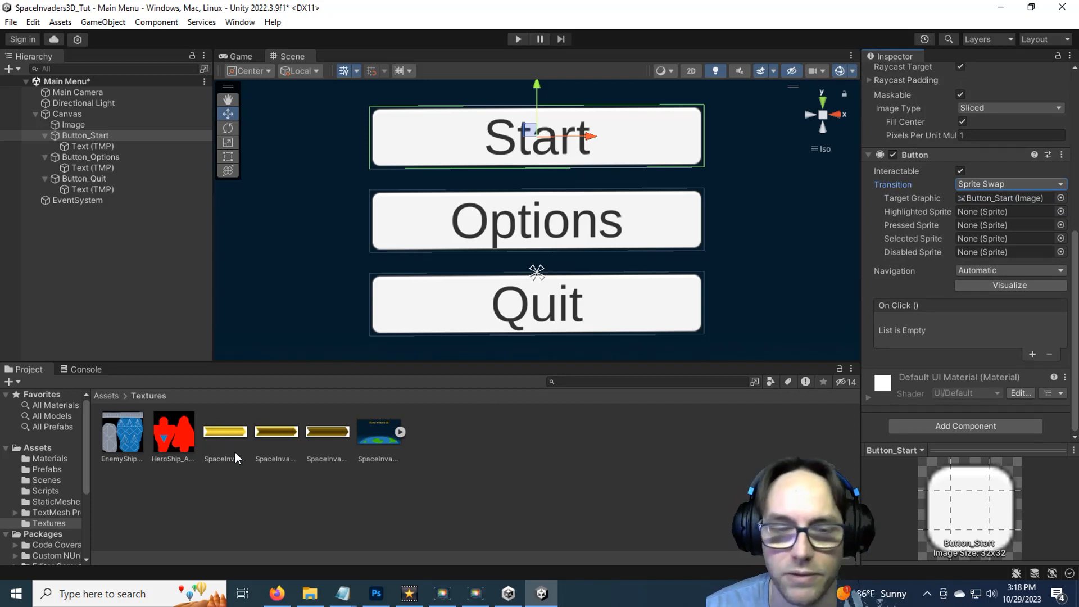
Change the texture type of the Hovered, Normal and Pressed button textures to Sprite (2D and UI) and apply the import settings.
{"action": "left_click", "coordinate": [228, 431]}
{"action": "left_click", "coordinate": [270, 433], "text": "ctrl"}
{"action": "left_click", "coordinate": [310, 445], "text": "ctrl"}
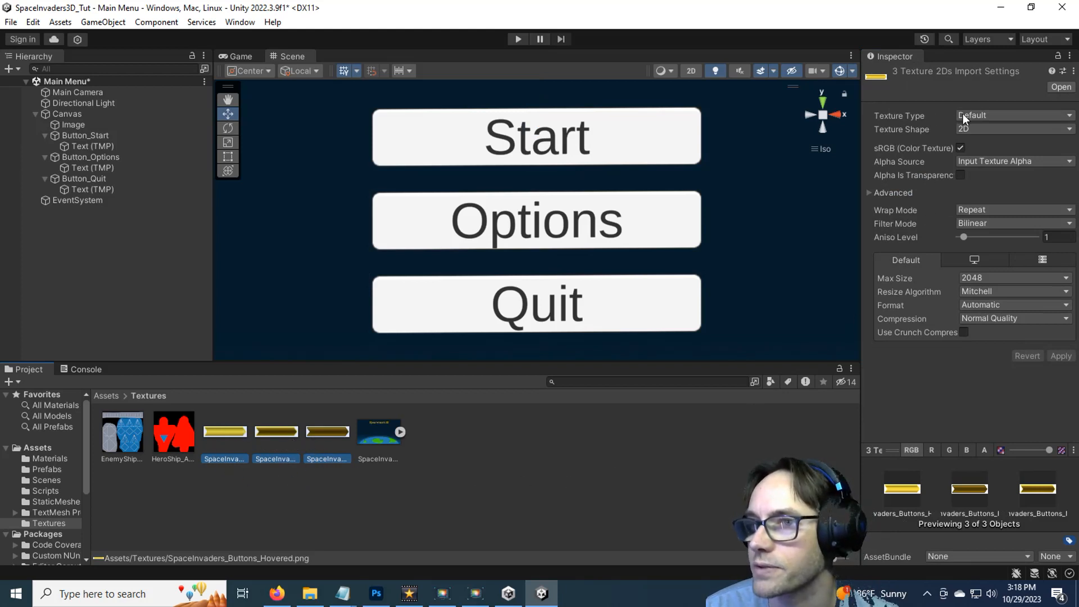
{"action": "left_click", "coordinate": [984, 115]}
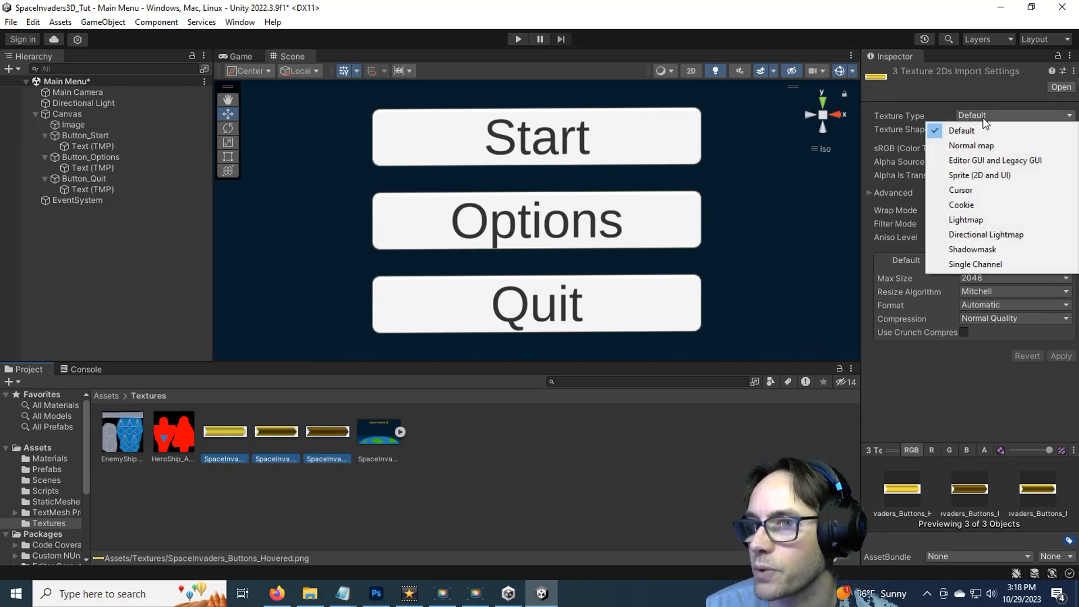
{"action": "left_click", "coordinate": [970, 174]}
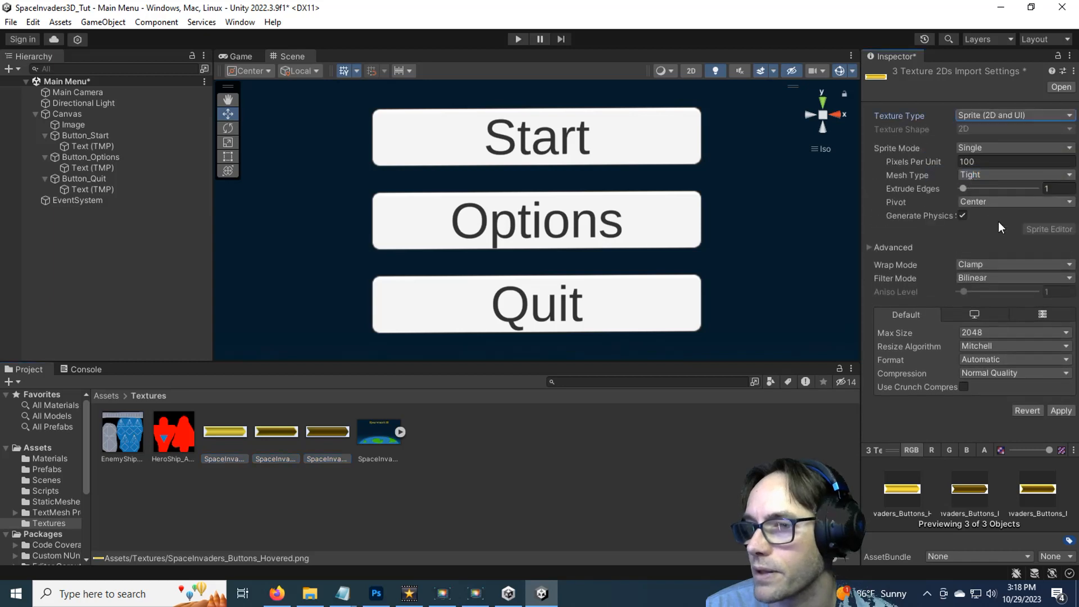
{"action": "left_click", "coordinate": [1061, 411]}
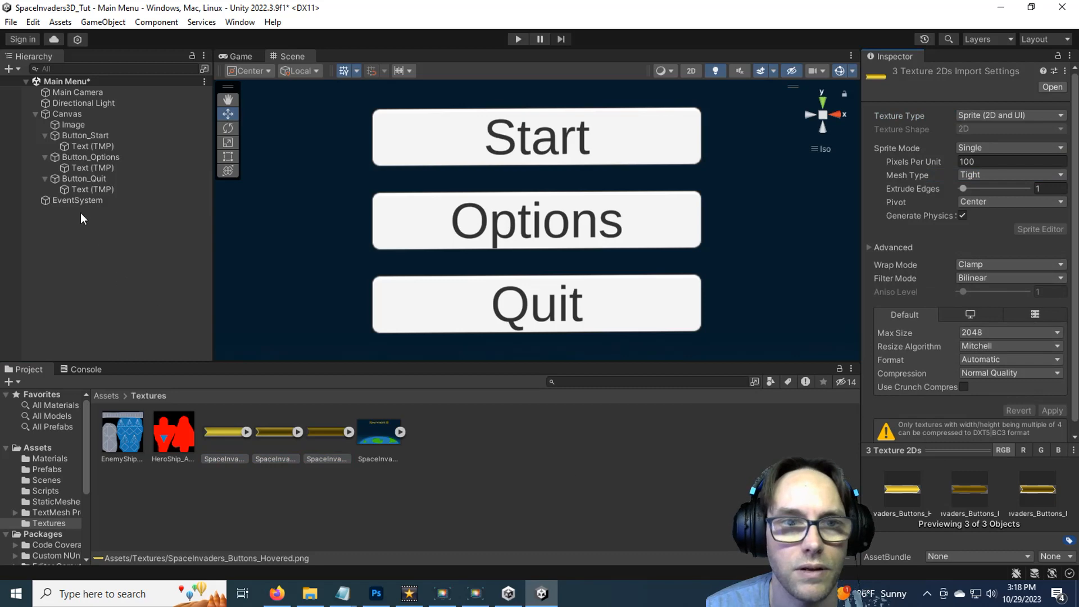
Assign the SpaceInvaders_Buttons_Normal sprite as the source image of Button_Start.
{"action": "left_click", "coordinate": [101, 139]}
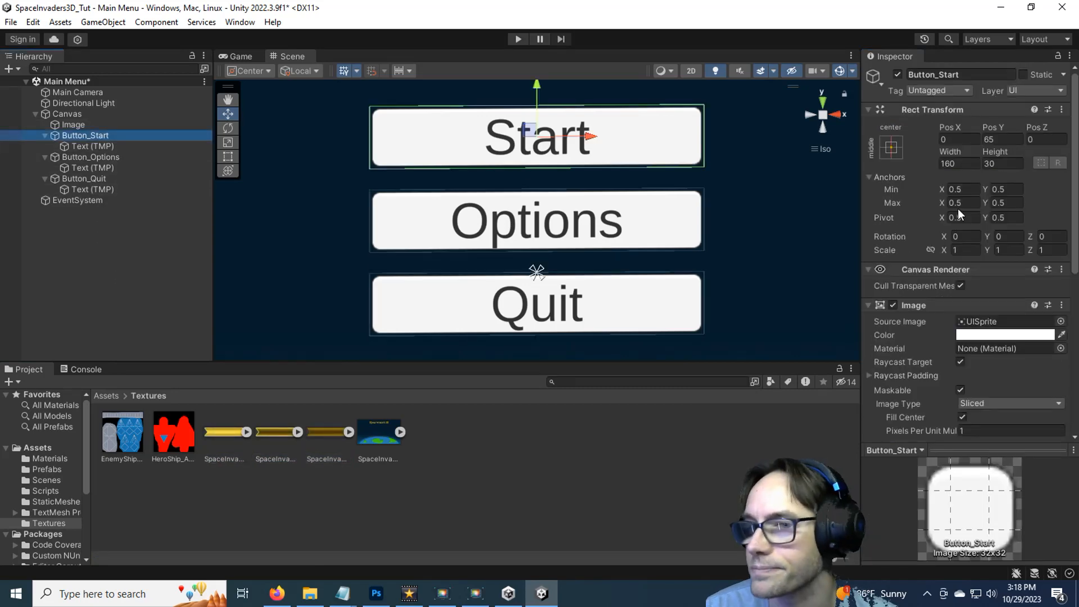
{"action": "scroll", "coordinate": [914, 261], "scroll_direction": "down", "scroll_amount": 10}
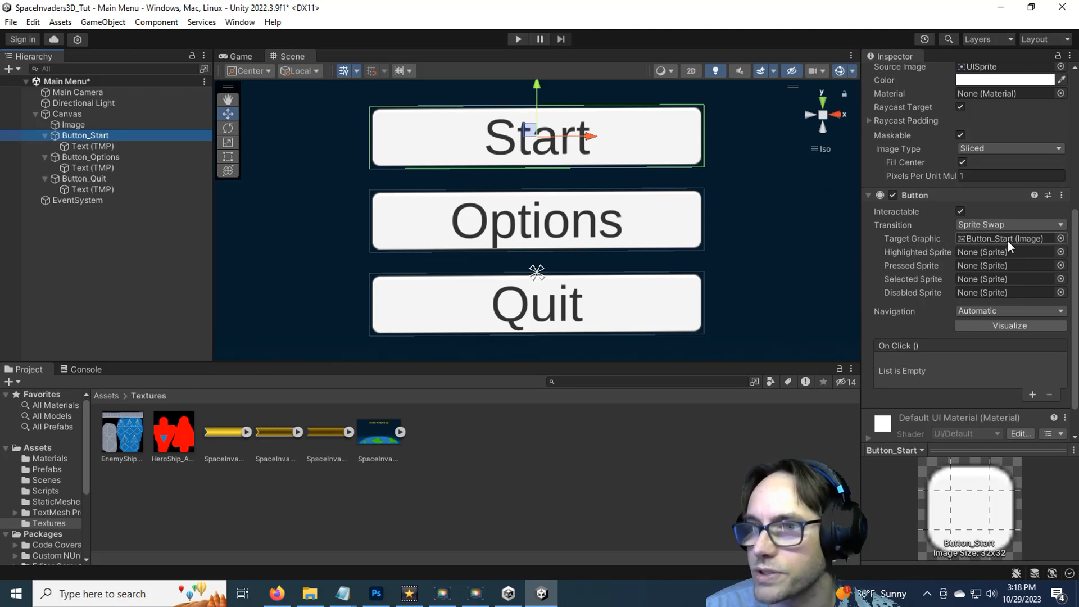
{"action": "scroll", "coordinate": [940, 277], "scroll_direction": "up", "scroll_amount": 1}
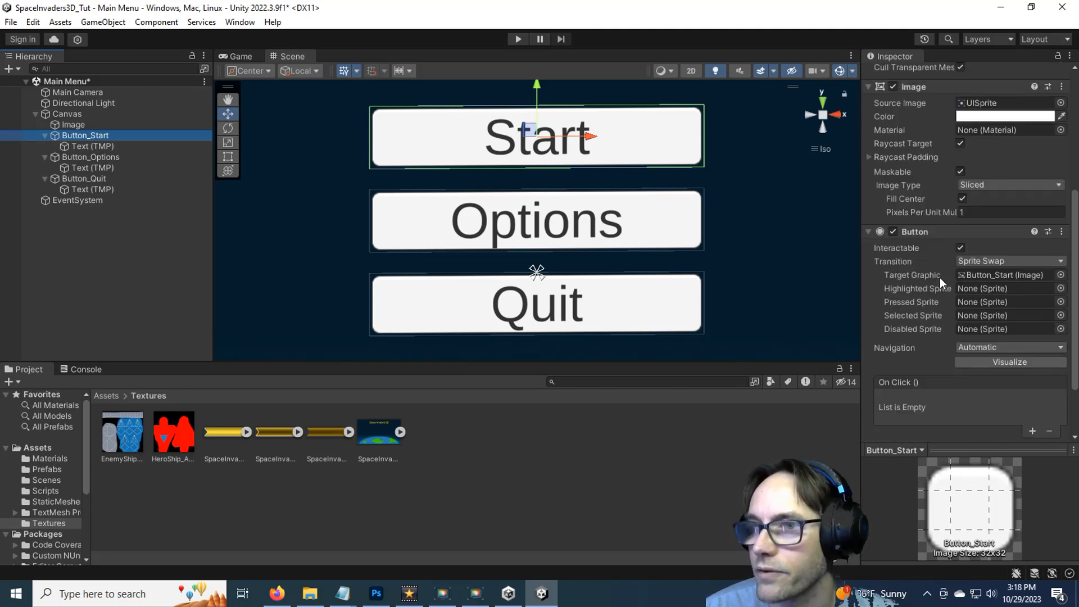
{"action": "scroll", "coordinate": [940, 278], "scroll_direction": "up", "scroll_amount": 1}
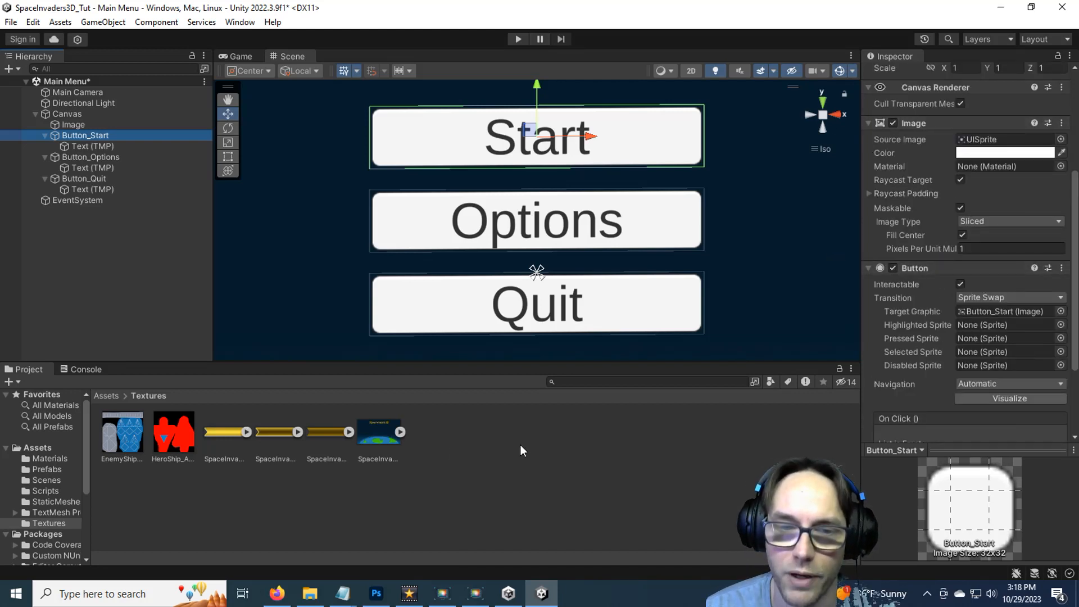
{"action": "left_click", "coordinate": [328, 436]}
{"action": "left_click", "coordinate": [278, 440]}
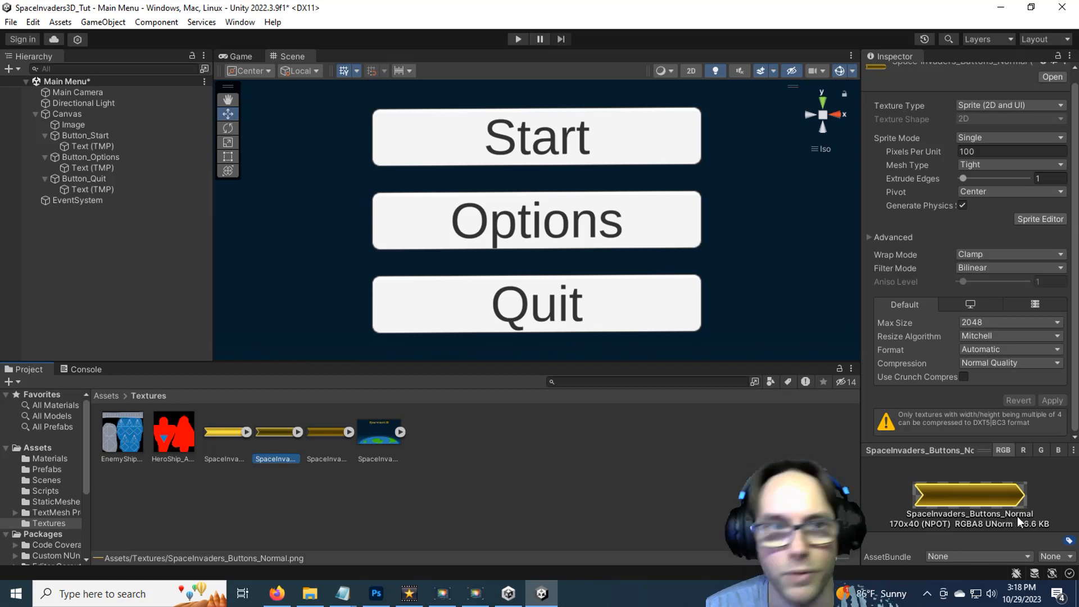
{"action": "left_click", "coordinate": [87, 136]}
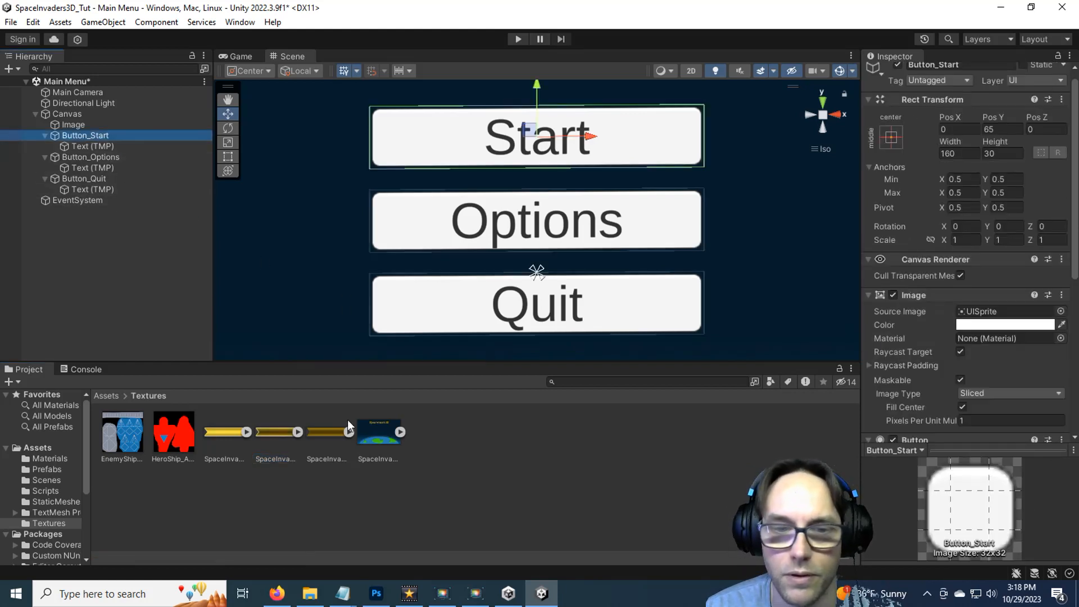
{"action": "left_click_drag", "start_coordinate": [274, 431], "coordinate": [1008, 313]}
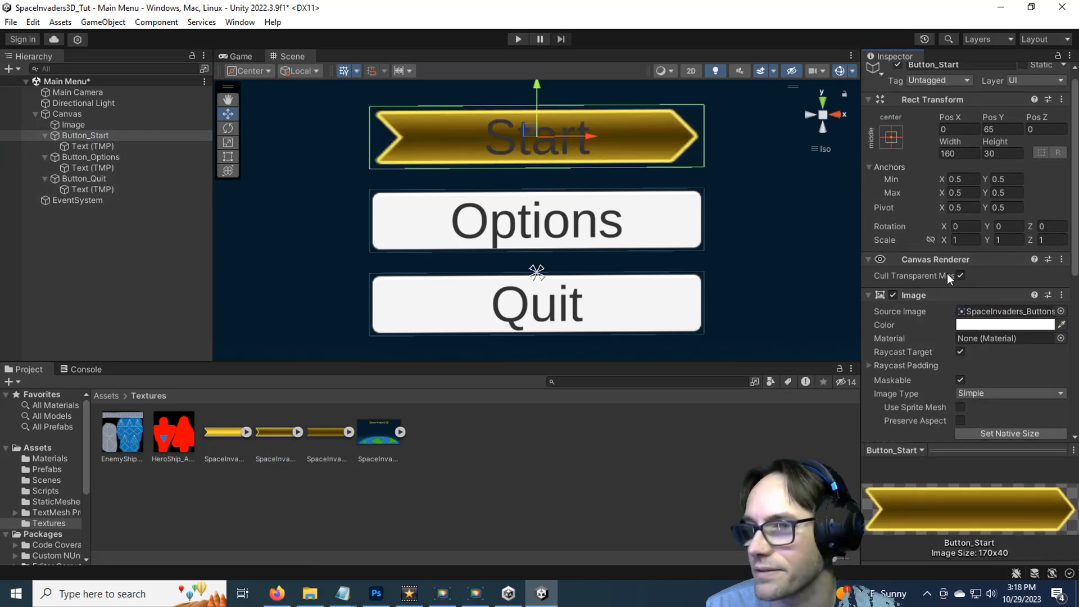
Assign the Hovered button sprite as Button_Start's highlighted sprite and the Pressed button sprite as its pressed sprite.
{"action": "scroll", "coordinate": [946, 273], "scroll_direction": "down", "scroll_amount": 6}
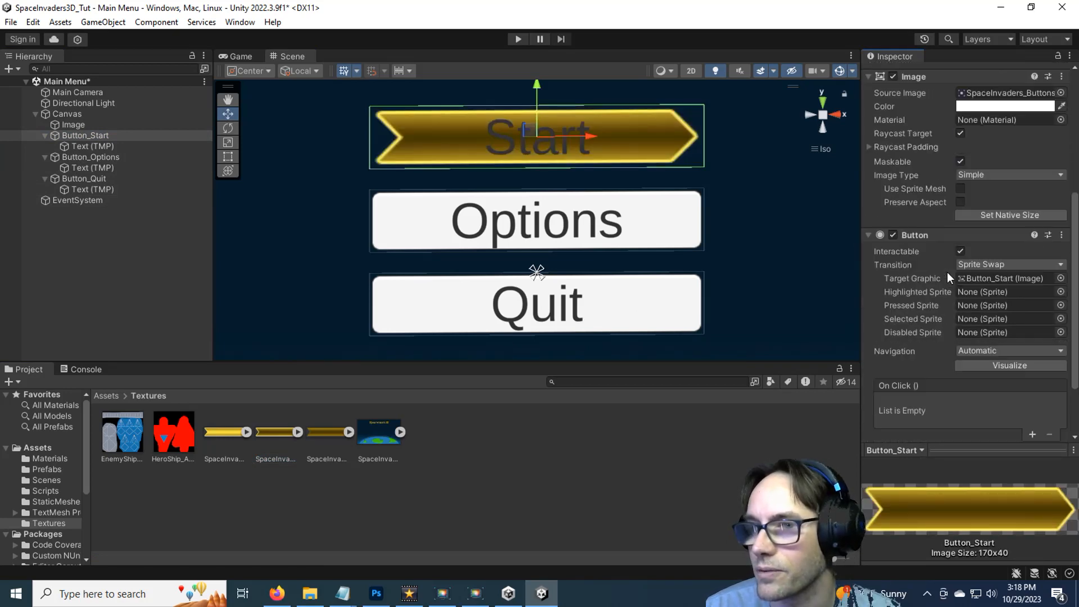
{"action": "scroll", "coordinate": [947, 272], "scroll_direction": "down", "scroll_amount": 2}
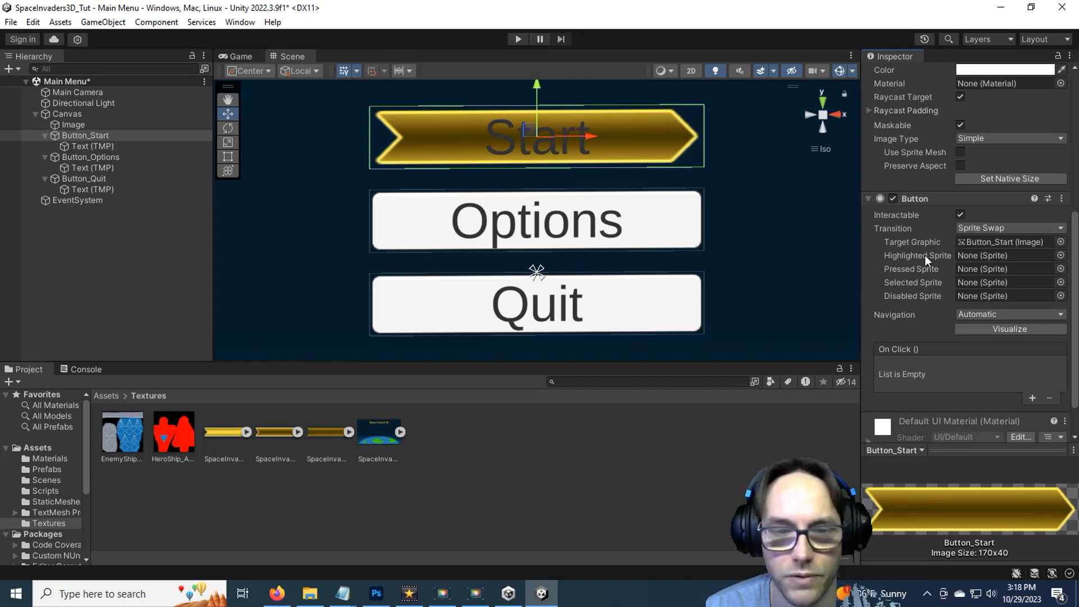
{"action": "left_click_drag", "start_coordinate": [225, 430], "coordinate": [964, 259]}
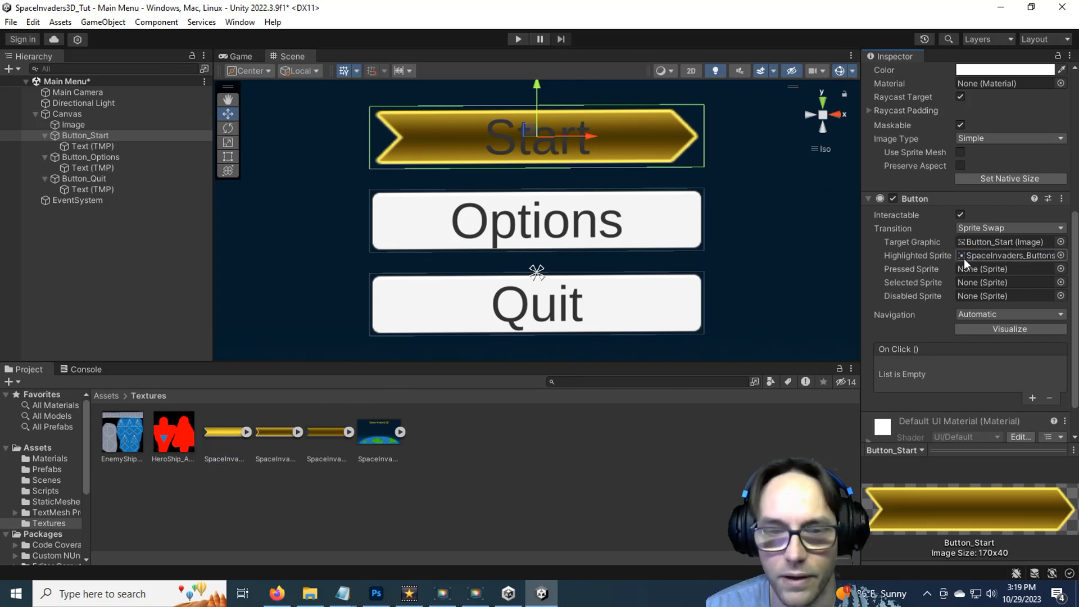
{"action": "left_click", "coordinate": [326, 431]}
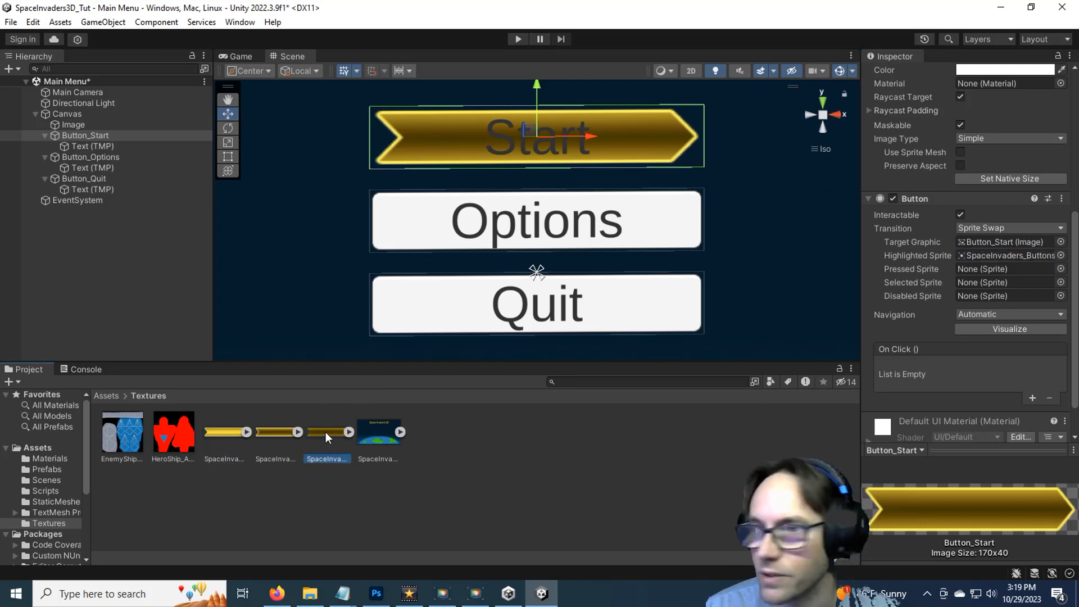
{"action": "left_click_drag", "start_coordinate": [326, 432], "coordinate": [1000, 265]}
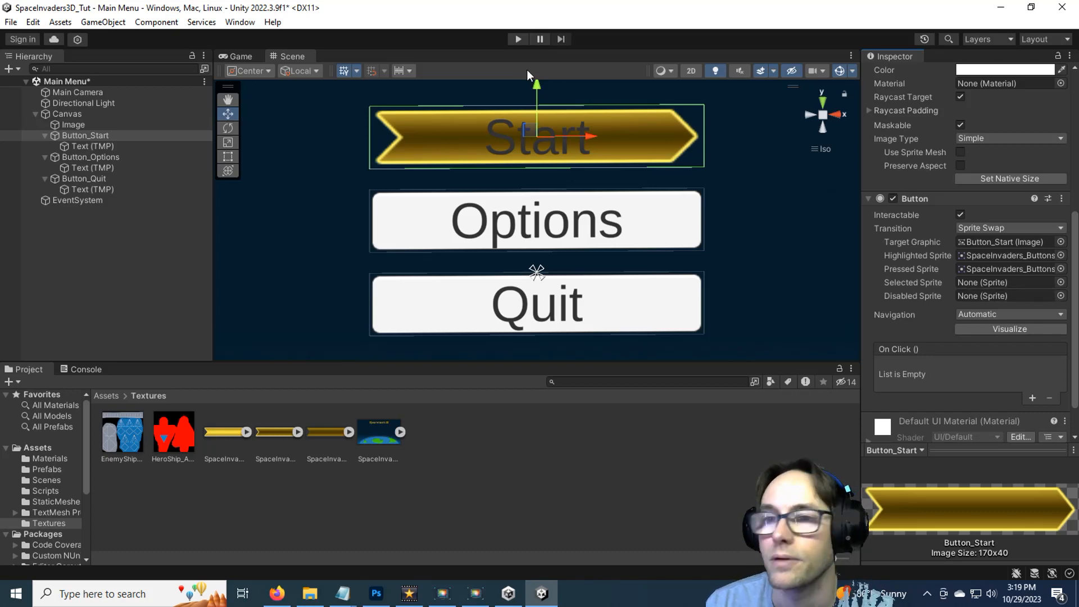
Run the scene to test the Start button's sprite swapping, ending back in edit mode.
{"action": "left_click", "coordinate": [517, 39]}
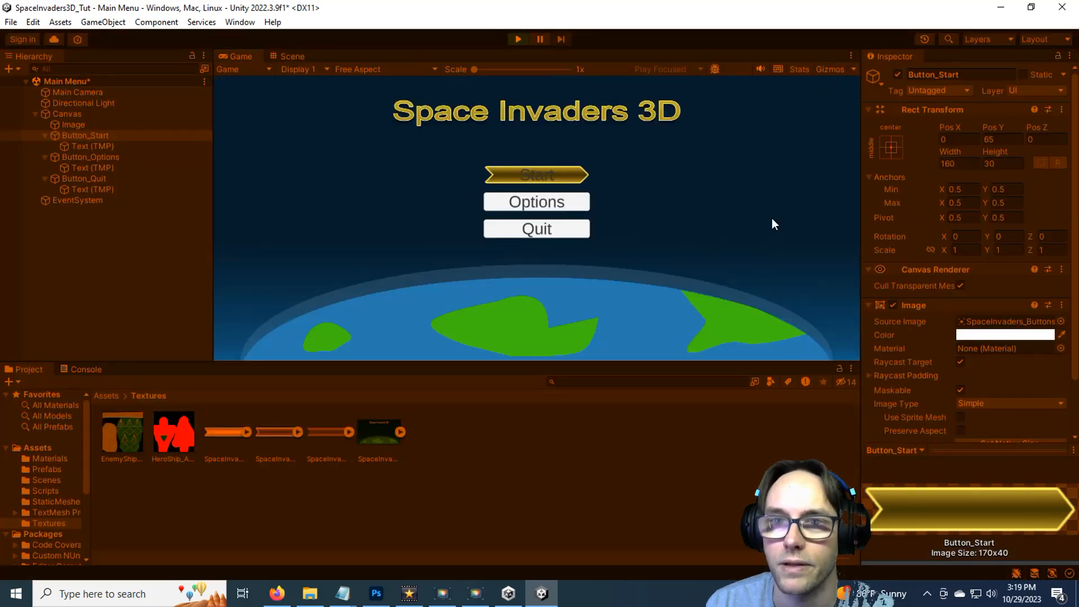
{"action": "left_click", "coordinate": [578, 174]}
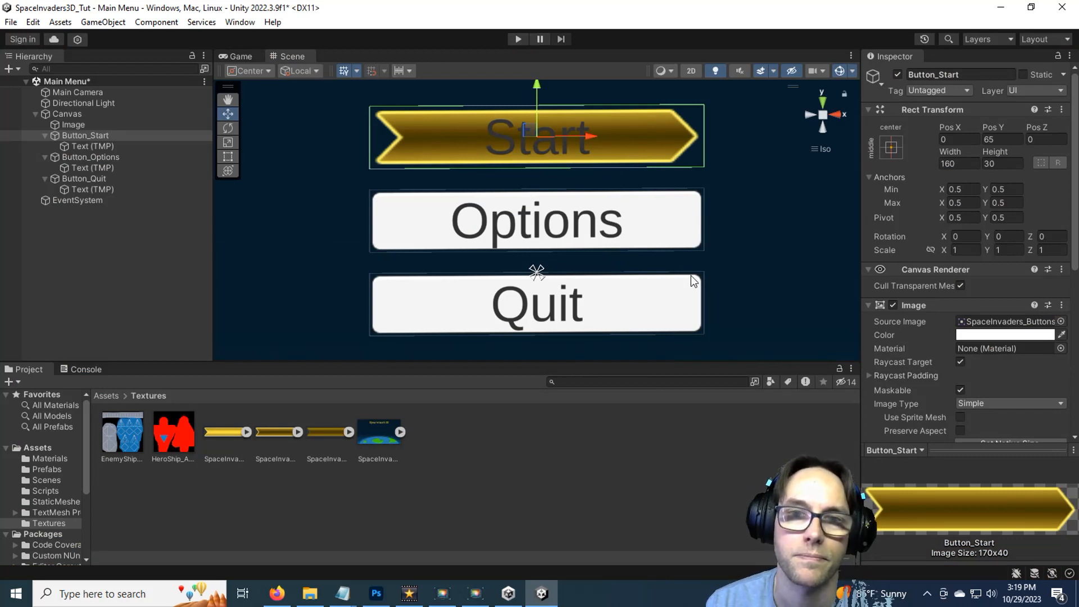
Assign the Normal button sprite as Button_Options' source image and set its button transition to Sprite Swap.
{"action": "left_click", "coordinate": [103, 157]}
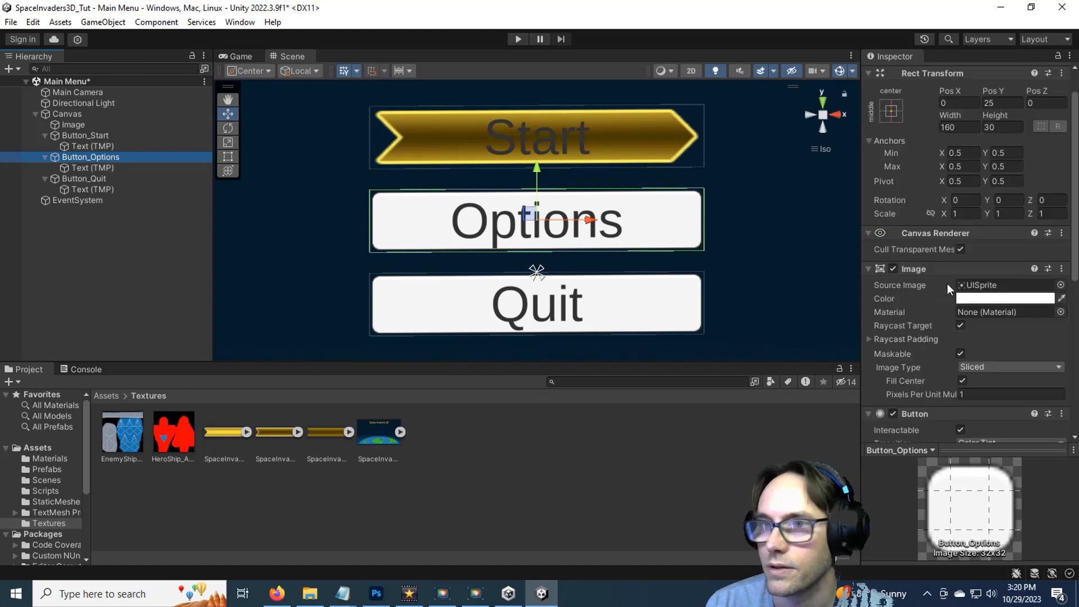
{"action": "scroll", "coordinate": [947, 286], "scroll_direction": "down", "scroll_amount": 3}
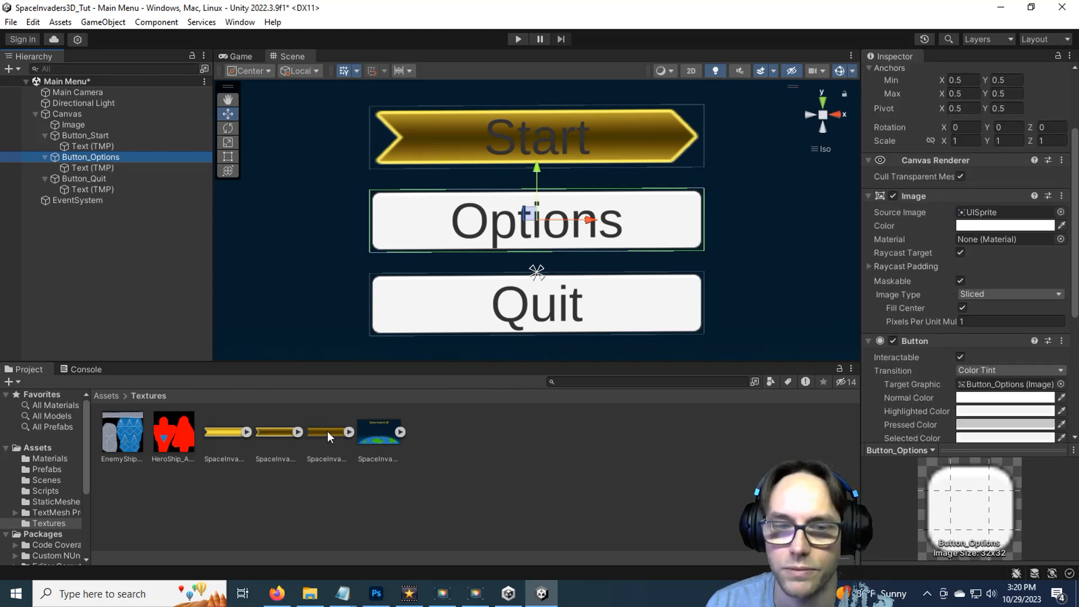
{"action": "left_click_drag", "start_coordinate": [271, 433], "coordinate": [985, 210]}
{"action": "scroll", "coordinate": [954, 262], "scroll_direction": "down", "scroll_amount": 2}
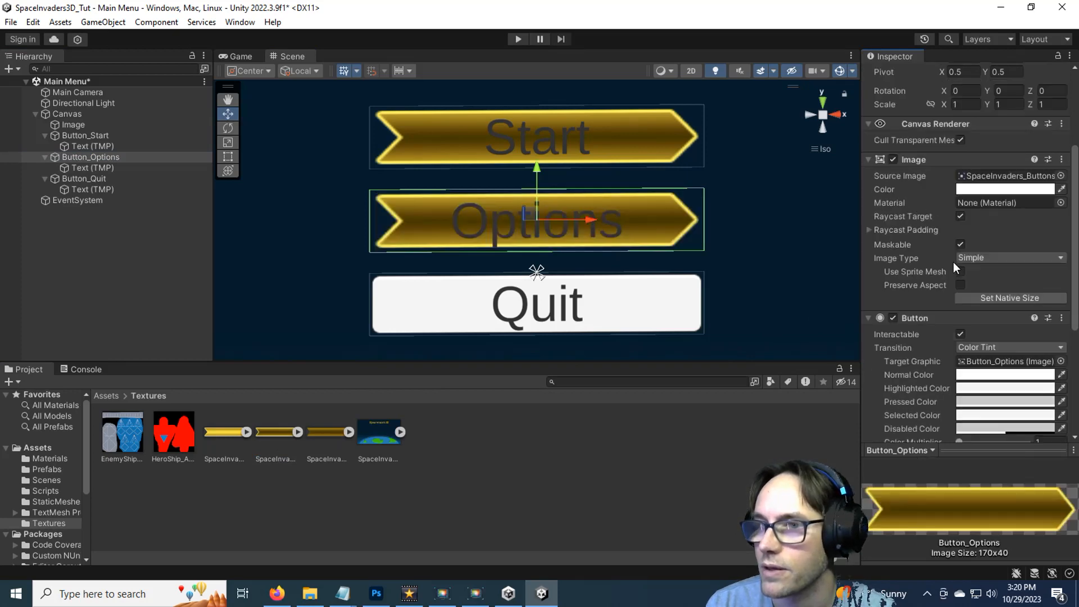
{"action": "scroll", "coordinate": [953, 262], "scroll_direction": "down", "scroll_amount": 5}
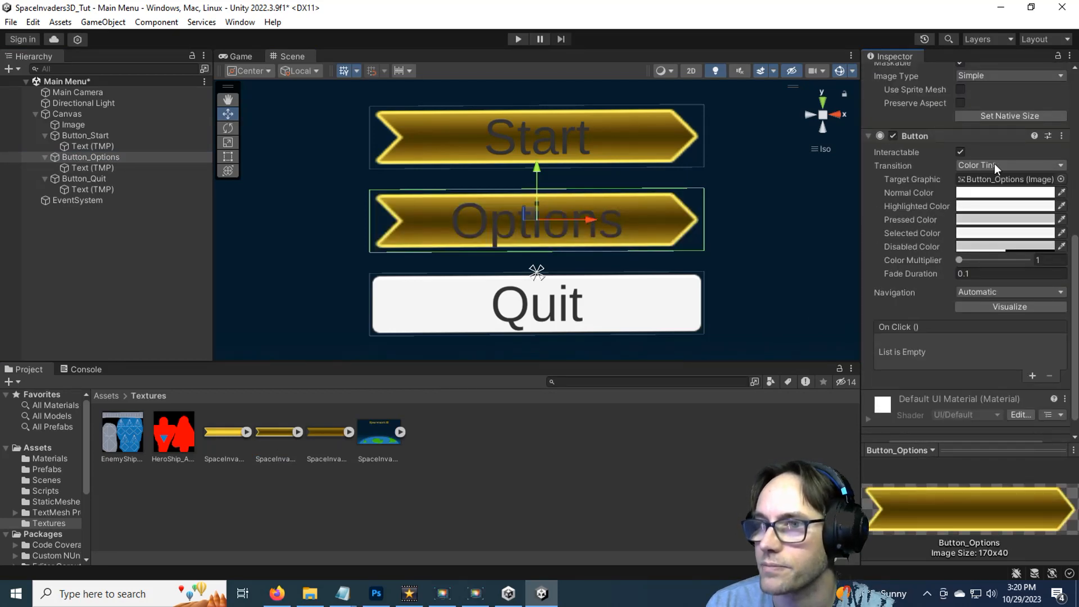
{"action": "left_click", "coordinate": [994, 163]}
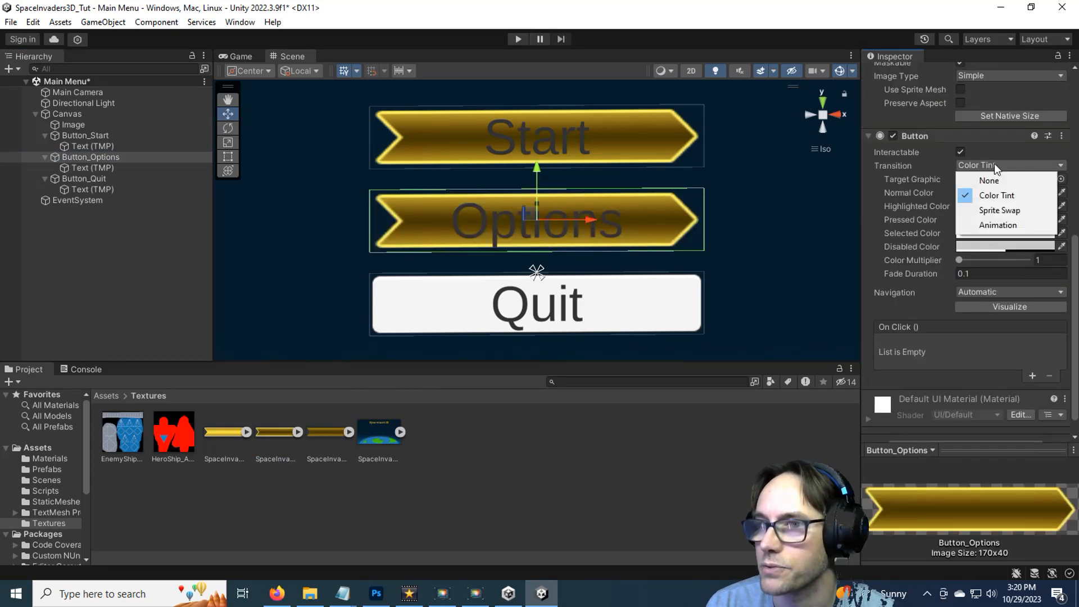
{"action": "left_click", "coordinate": [1001, 215]}
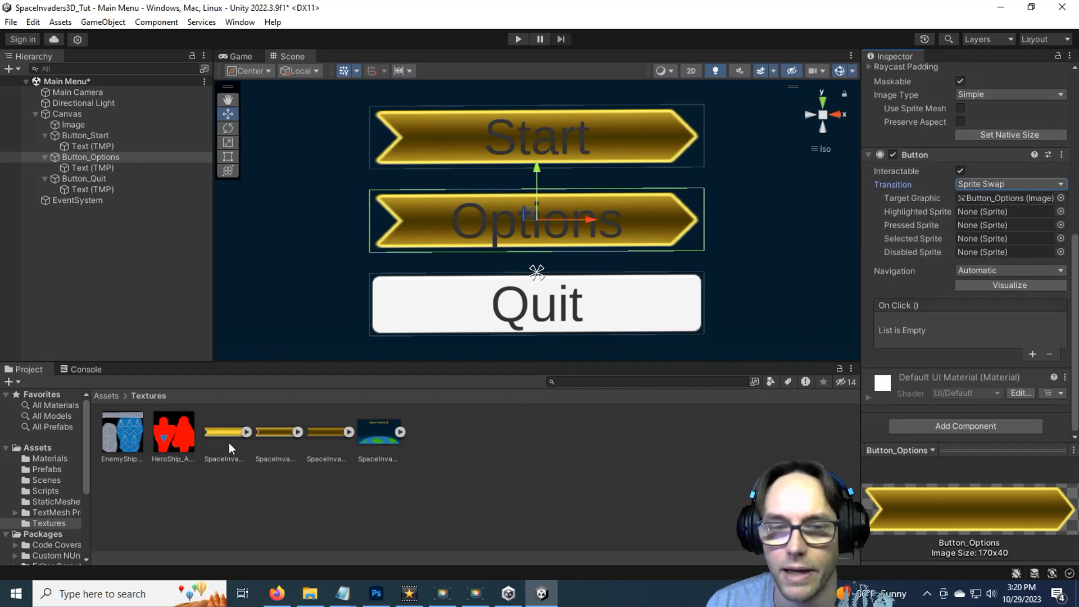
Assign the Hovered button sprite as Button_Options' highlighted sprite and the Pressed button sprite as its pressed sprite.
{"action": "left_click_drag", "start_coordinate": [224, 434], "coordinate": [987, 210]}
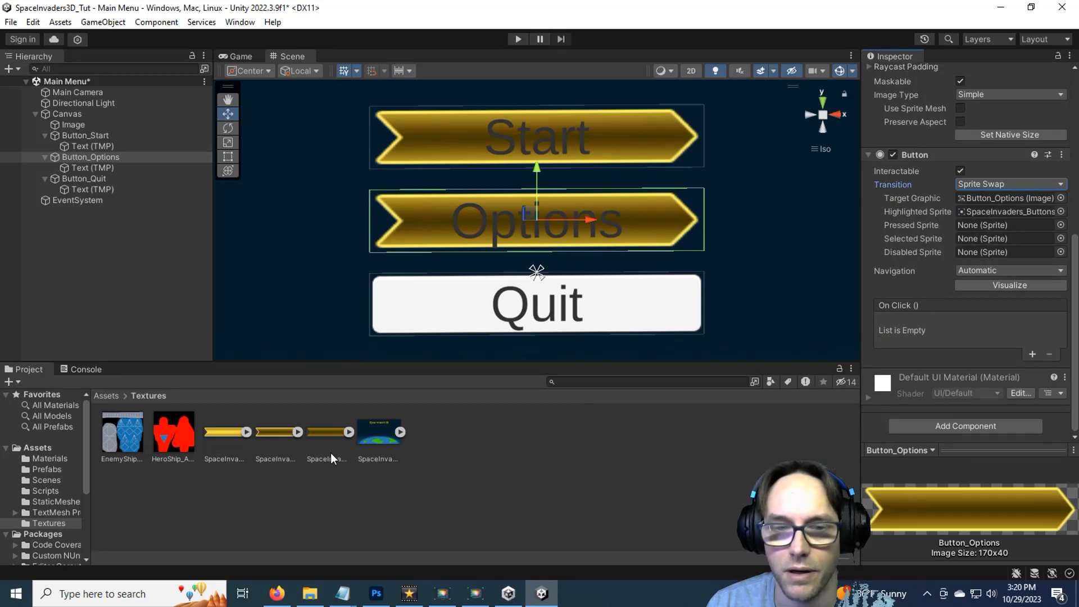
{"action": "left_click_drag", "start_coordinate": [323, 424], "coordinate": [990, 221]}
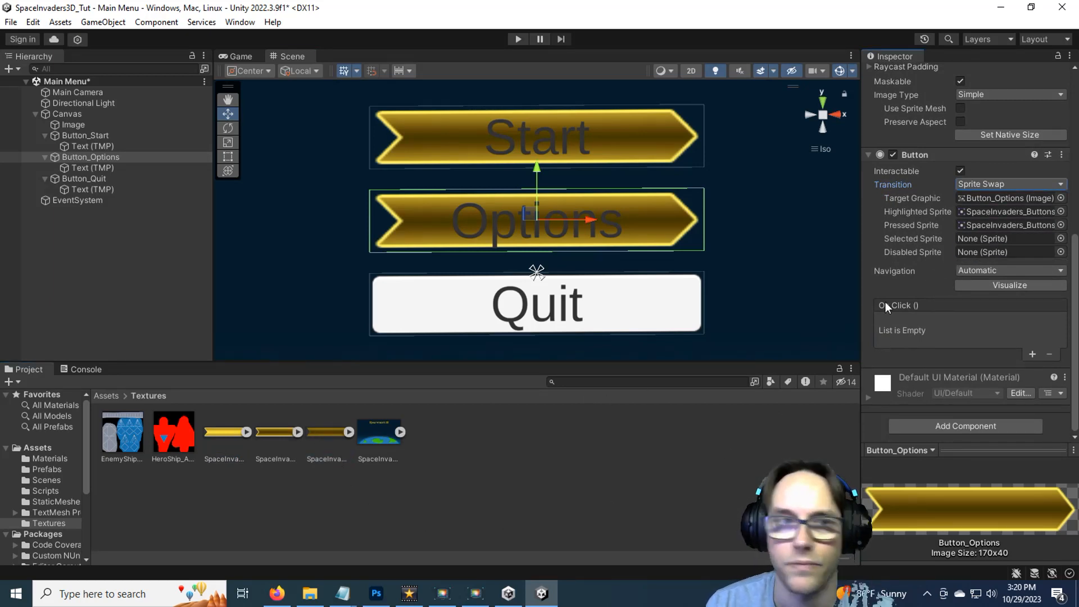
Give Button_Quit a Sprite Swap transition with the Hovered and Pressed button sprites, and the Normal button sprite as its source image.
{"action": "left_click", "coordinate": [78, 178]}
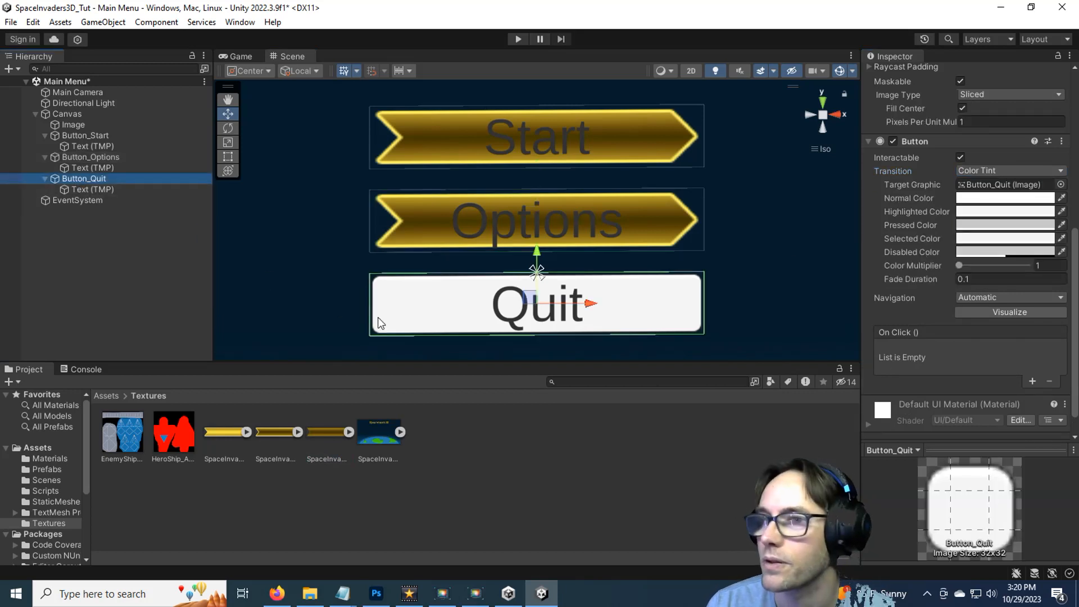
{"action": "left_click", "coordinate": [983, 170]}
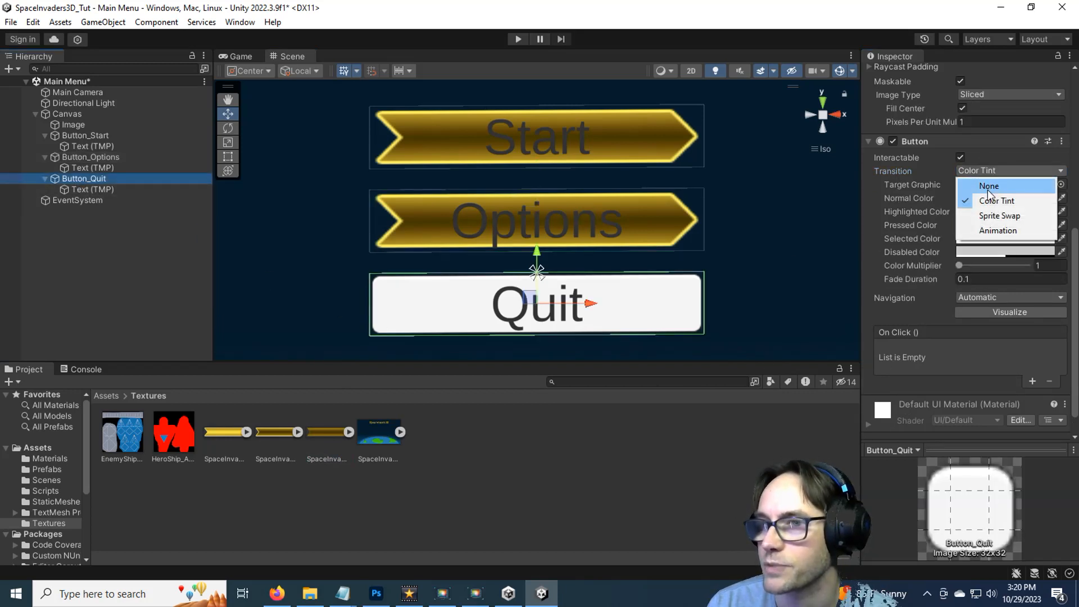
{"action": "left_click", "coordinate": [949, 214]}
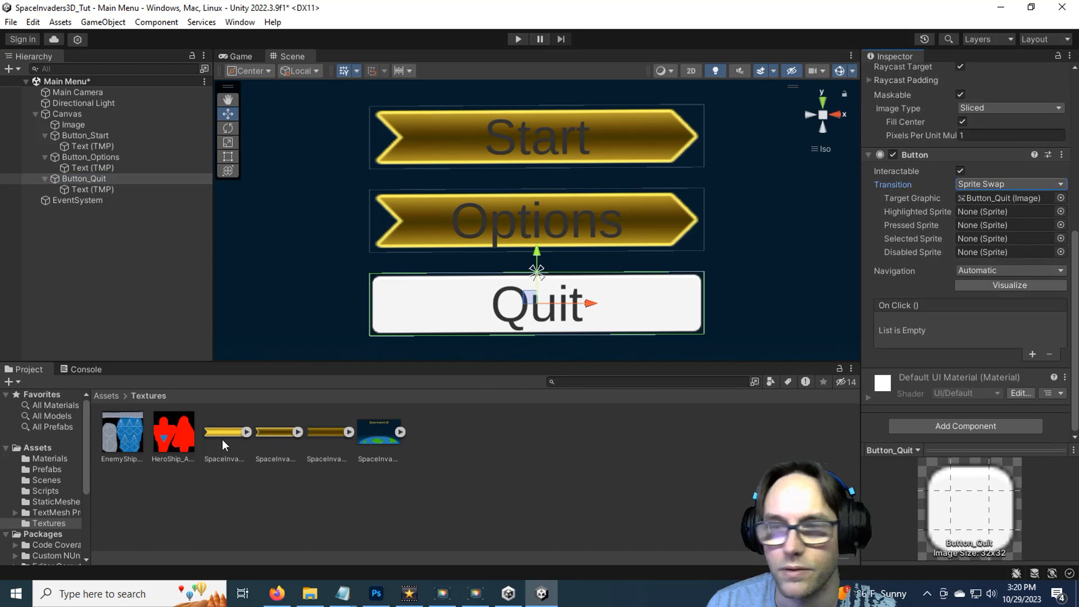
{"action": "left_click_drag", "start_coordinate": [221, 439], "coordinate": [977, 211]}
{"action": "left_click_drag", "start_coordinate": [327, 433], "coordinate": [976, 227]}
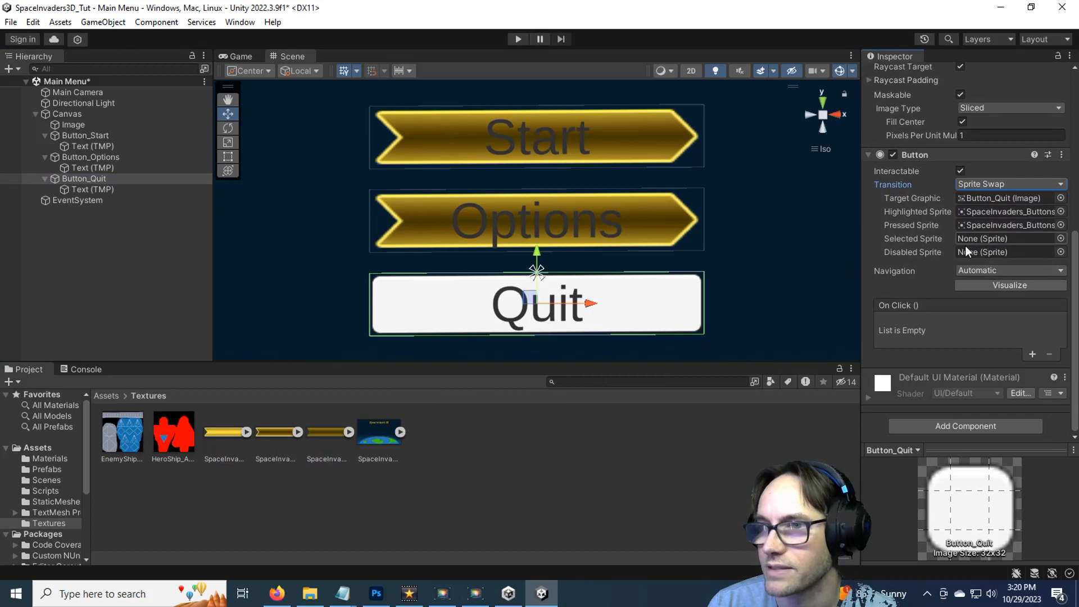
{"action": "scroll", "coordinate": [944, 262], "scroll_direction": "up", "scroll_amount": 3}
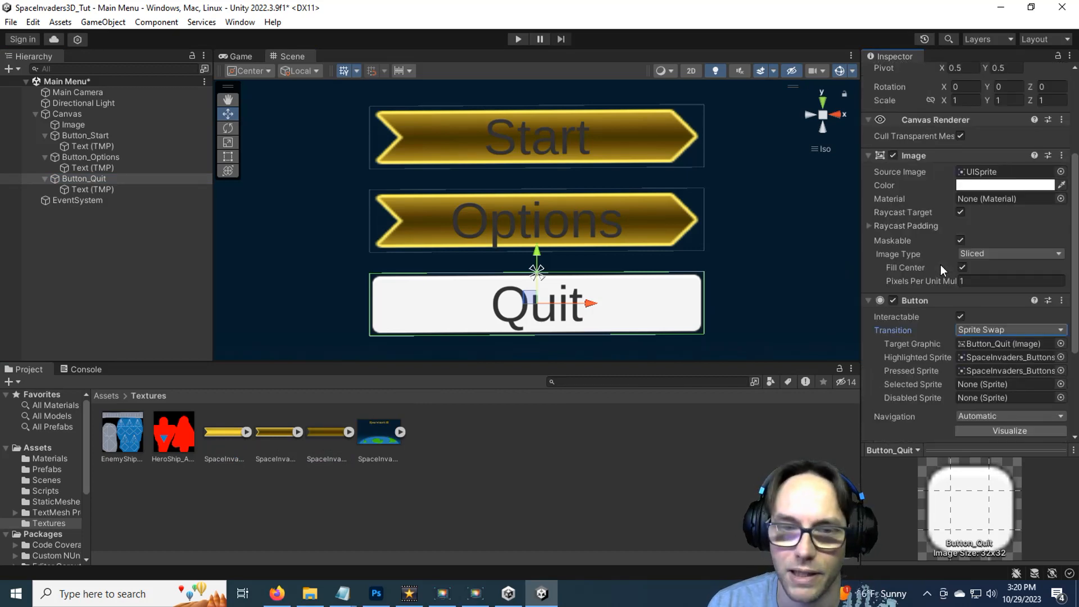
{"action": "left_click_drag", "start_coordinate": [275, 431], "coordinate": [1000, 167]}
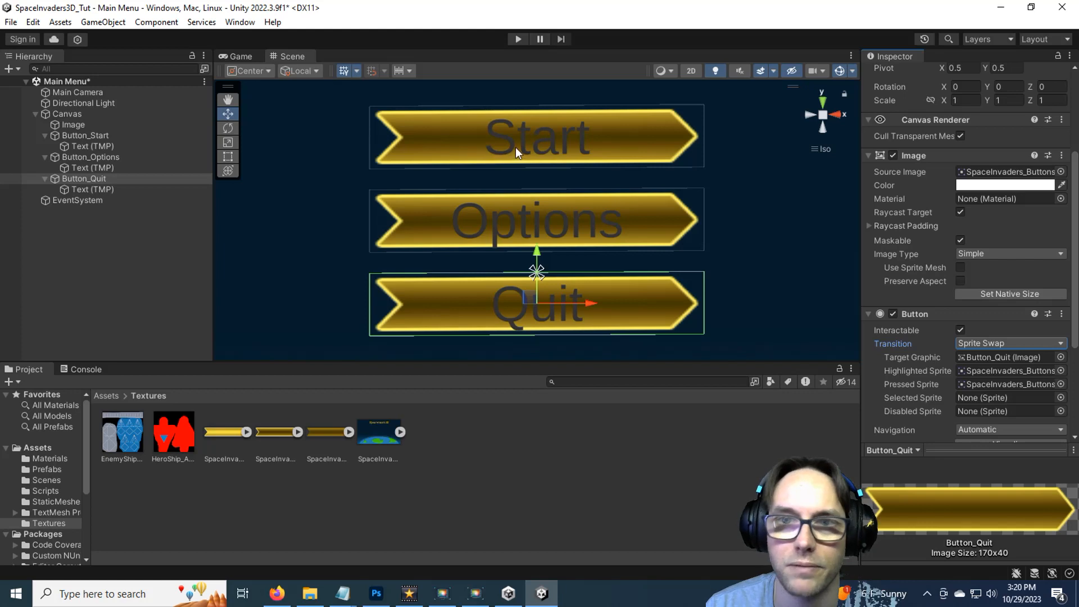
Change the vertex color of the Start, Options and Quit button texts together to a bright golden yellow.
{"action": "left_click", "coordinate": [99, 147]}
{"action": "left_click", "coordinate": [108, 168], "text": "ctrl"}
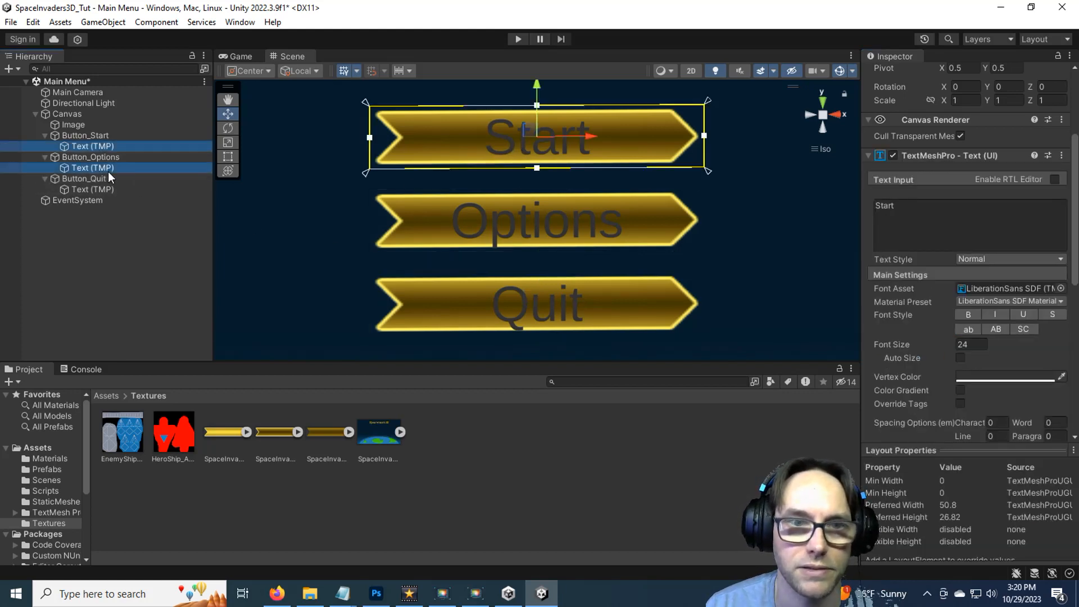
{"action": "left_click", "coordinate": [111, 190], "text": "ctrl"}
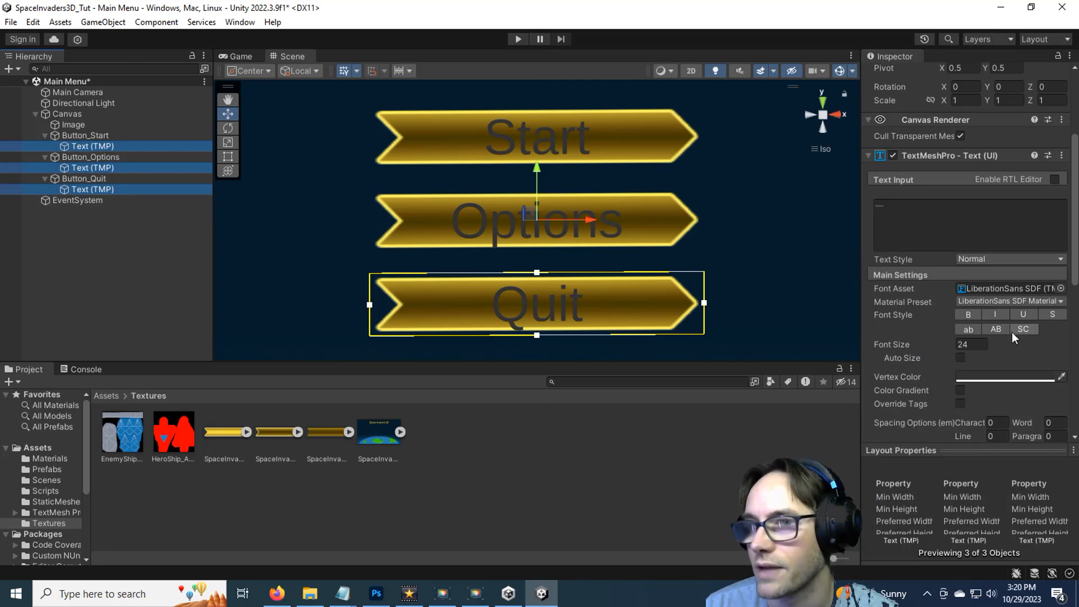
{"action": "scroll", "coordinate": [922, 303], "scroll_direction": "down", "scroll_amount": 5}
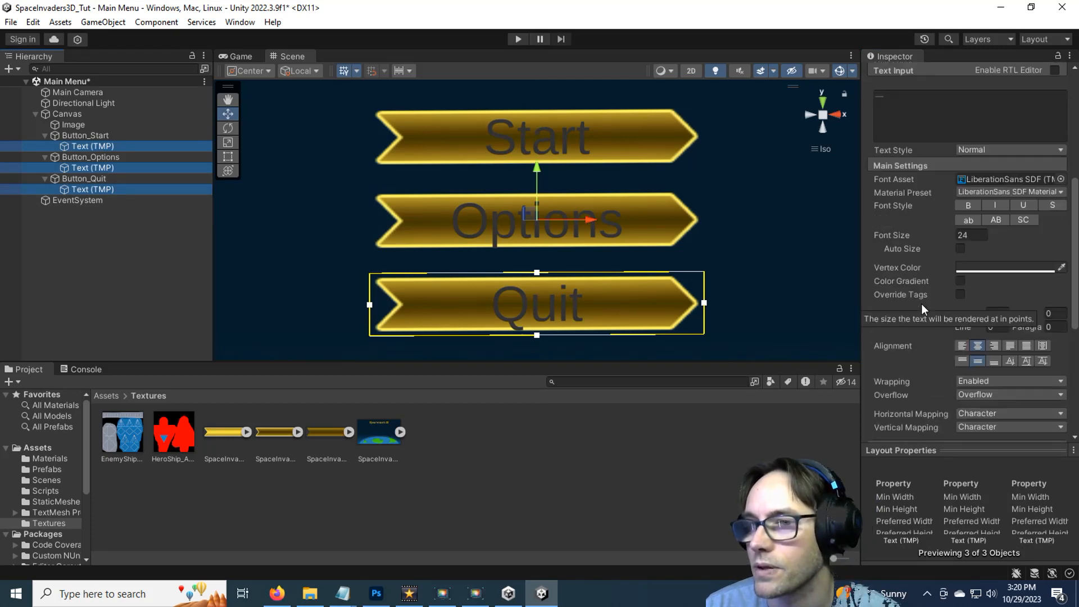
{"action": "scroll", "coordinate": [921, 276], "scroll_direction": "down", "scroll_amount": 1}
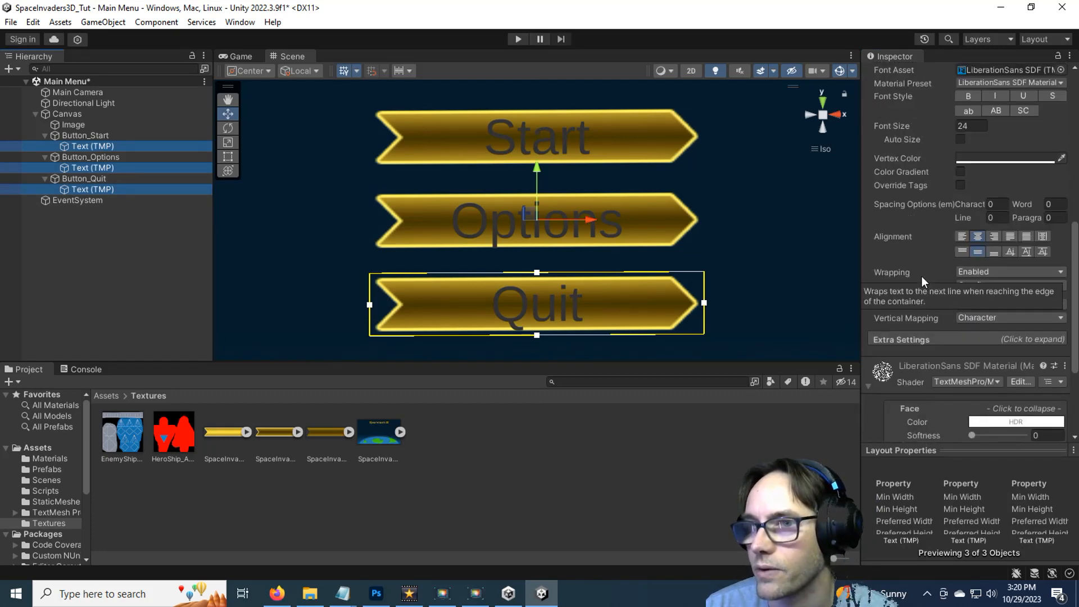
{"action": "scroll", "coordinate": [919, 265], "scroll_direction": "up", "scroll_amount": 1}
{"action": "left_click", "coordinate": [1004, 193]}
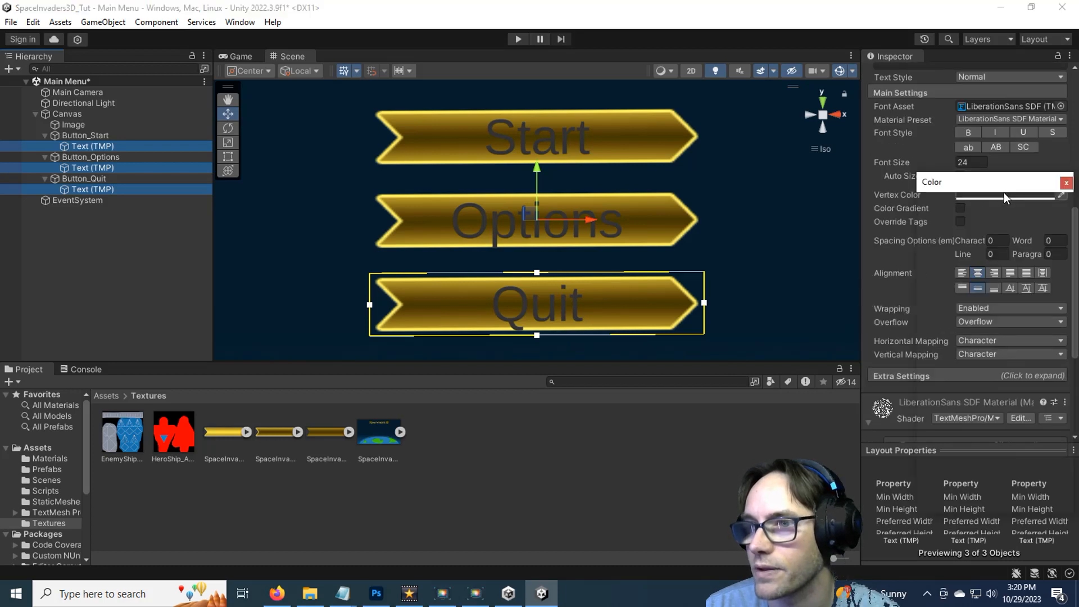
{"action": "left_click", "coordinate": [1038, 251]}
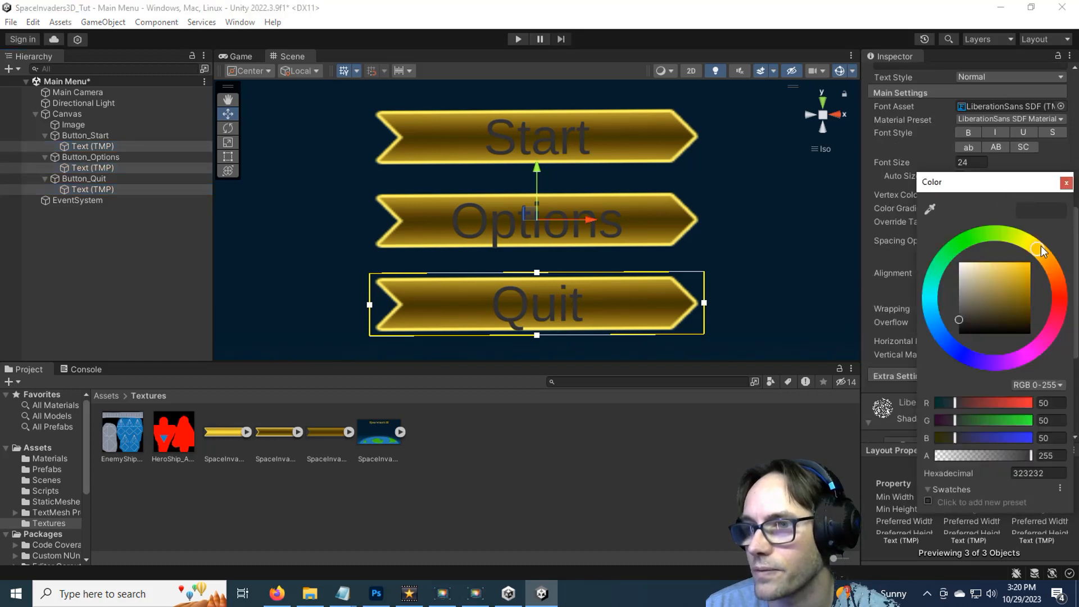
{"action": "left_click_drag", "start_coordinate": [1029, 274], "coordinate": [1035, 259]}
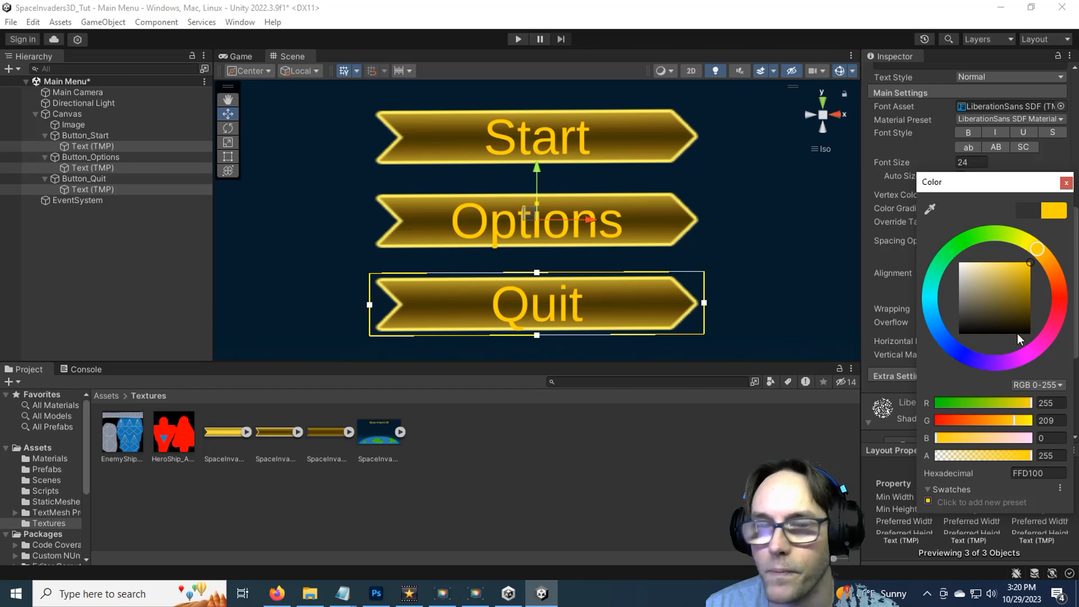
{"action": "left_click", "coordinate": [1034, 243]}
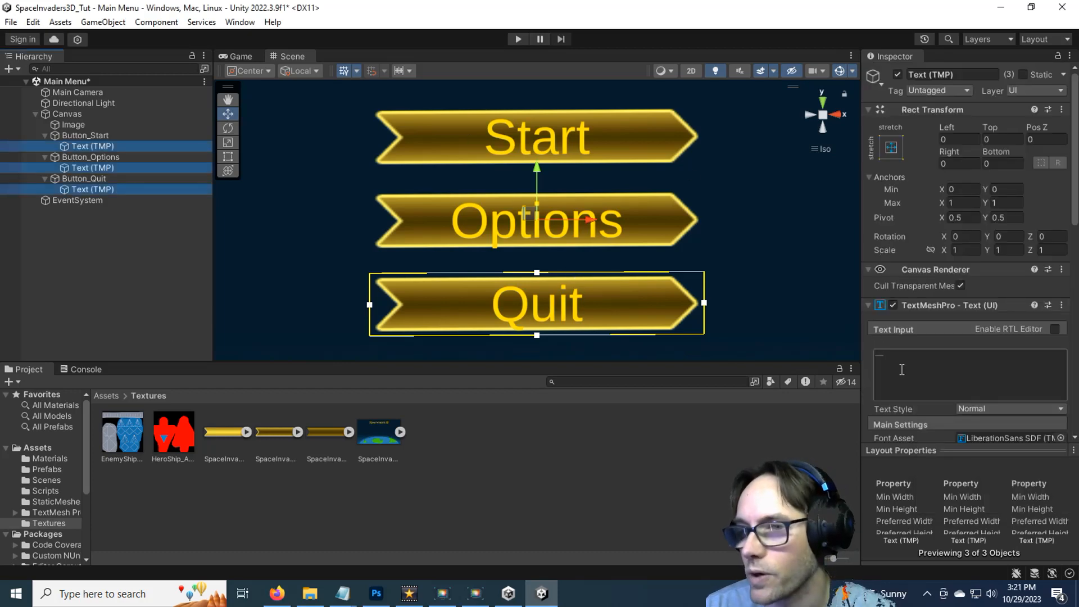
Enable Color Gradient on the three button texts and set the gradient's top-left corner to golden yellow FFDB00.
{"action": "scroll", "coordinate": [903, 369], "scroll_direction": "down", "scroll_amount": 5}
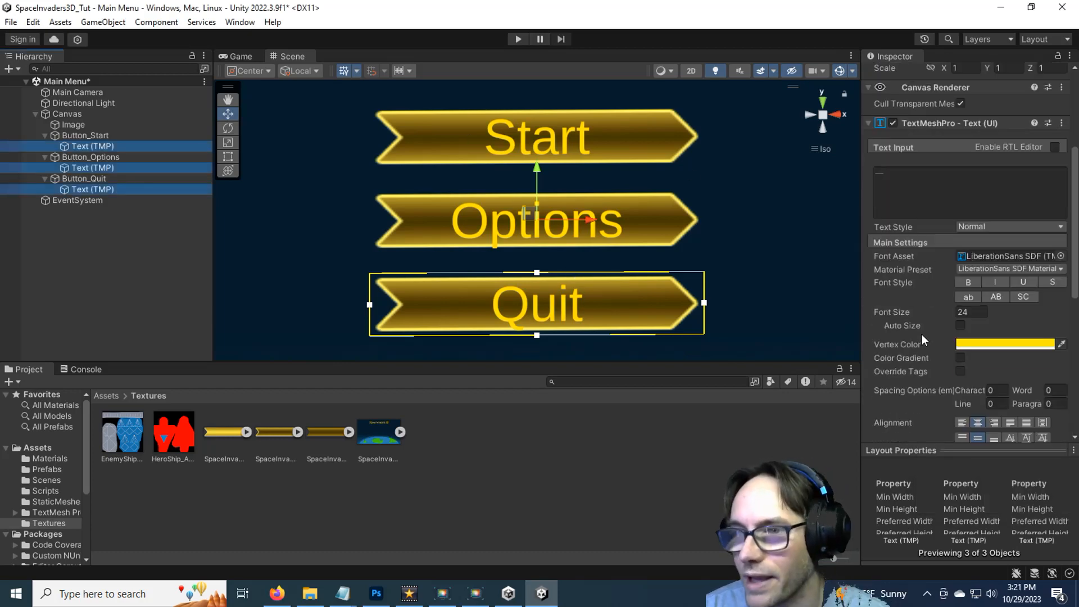
{"action": "scroll", "coordinate": [920, 333], "scroll_direction": "down", "scroll_amount": 4}
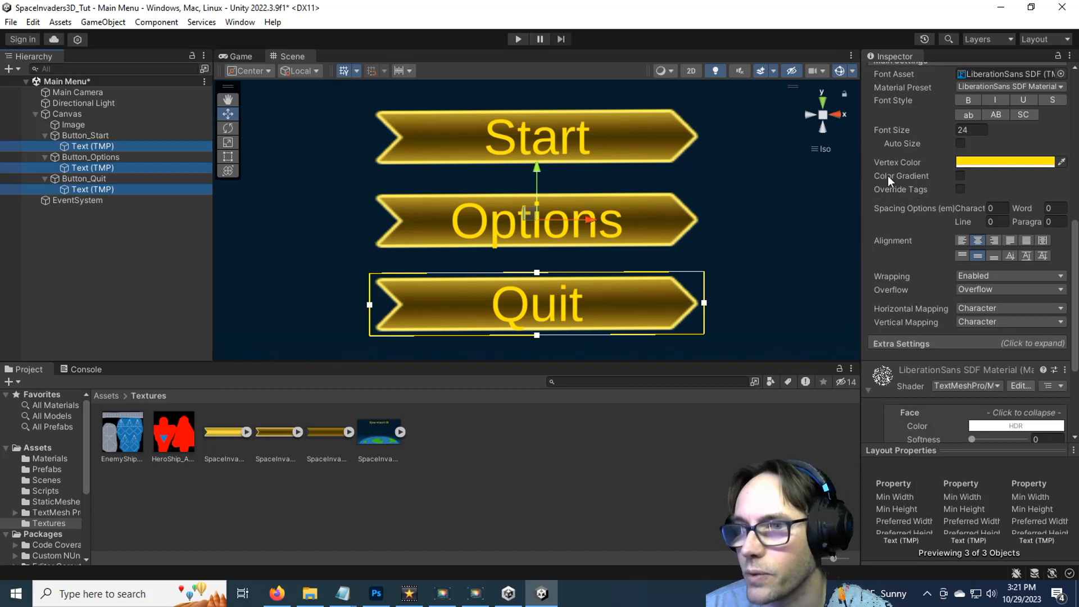
{"action": "left_click", "coordinate": [961, 176]}
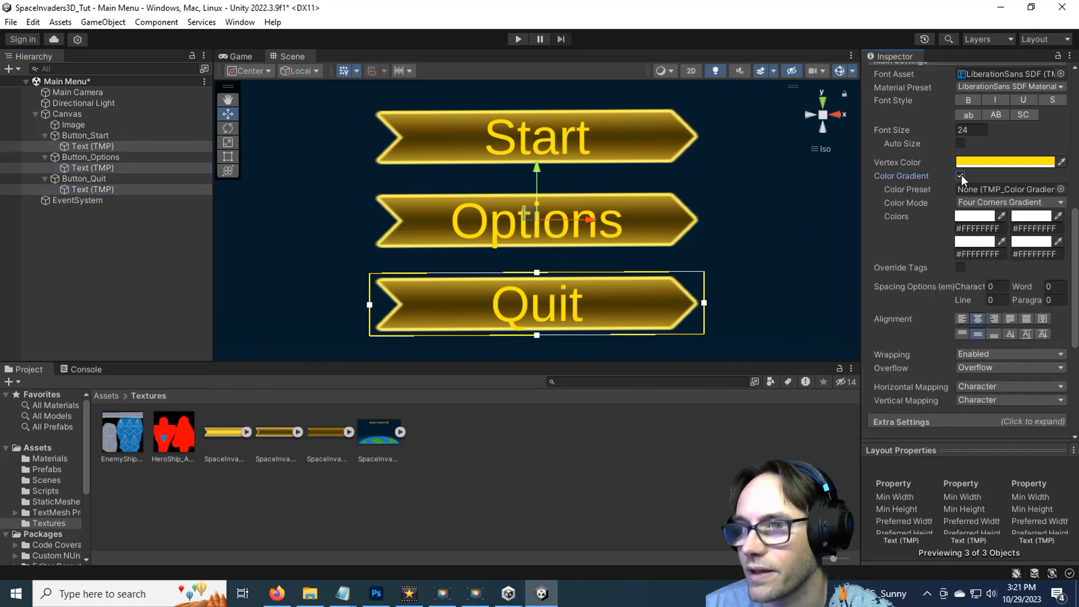
{"action": "left_click", "coordinate": [980, 216]}
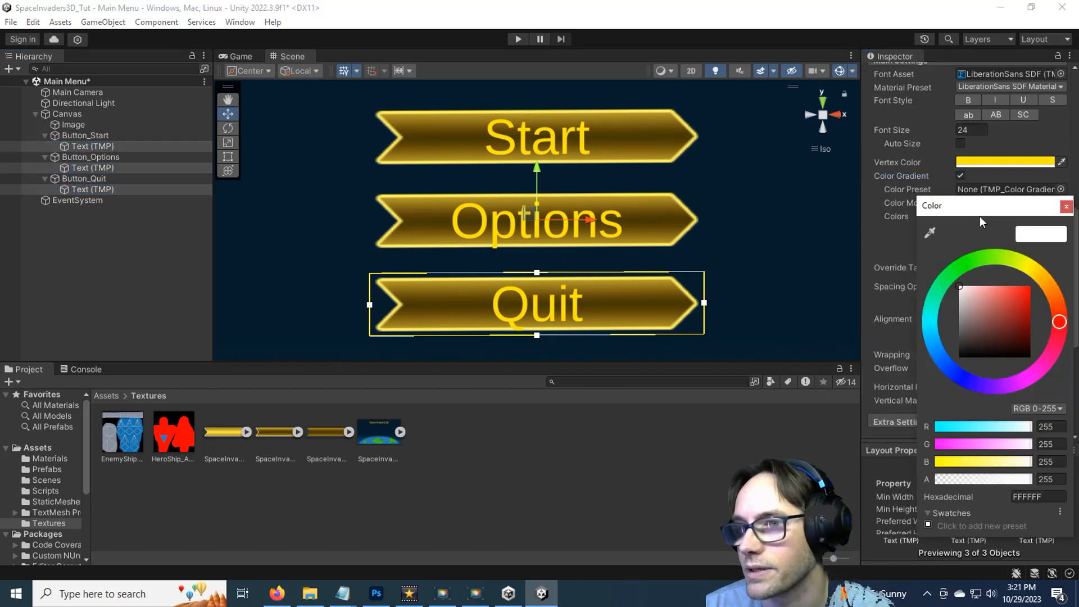
{"action": "left_click", "coordinate": [1032, 269]}
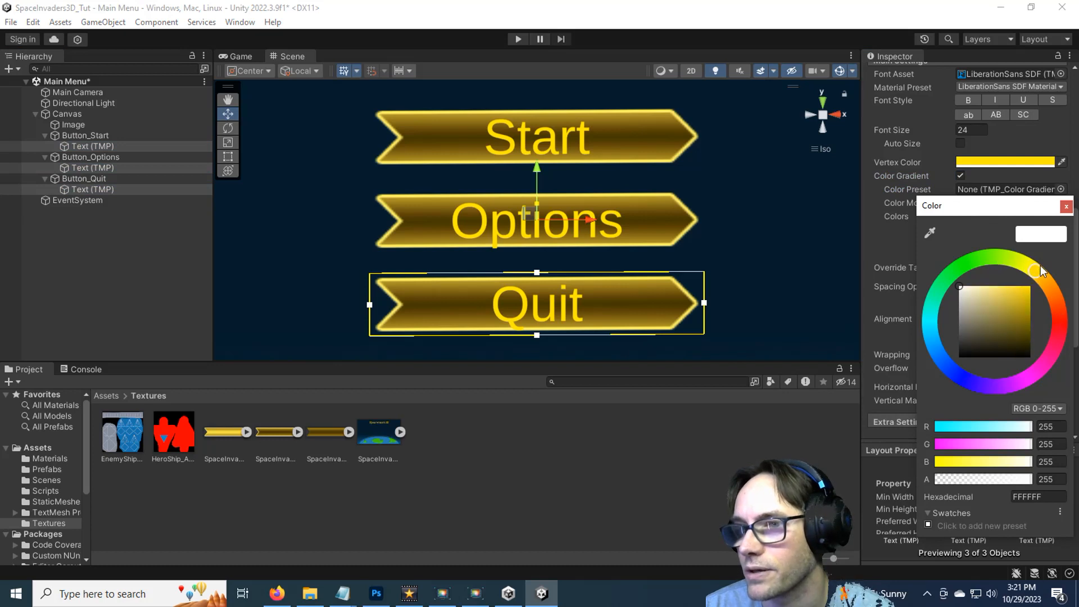
{"action": "left_click_drag", "start_coordinate": [1018, 303], "coordinate": [1040, 268]}
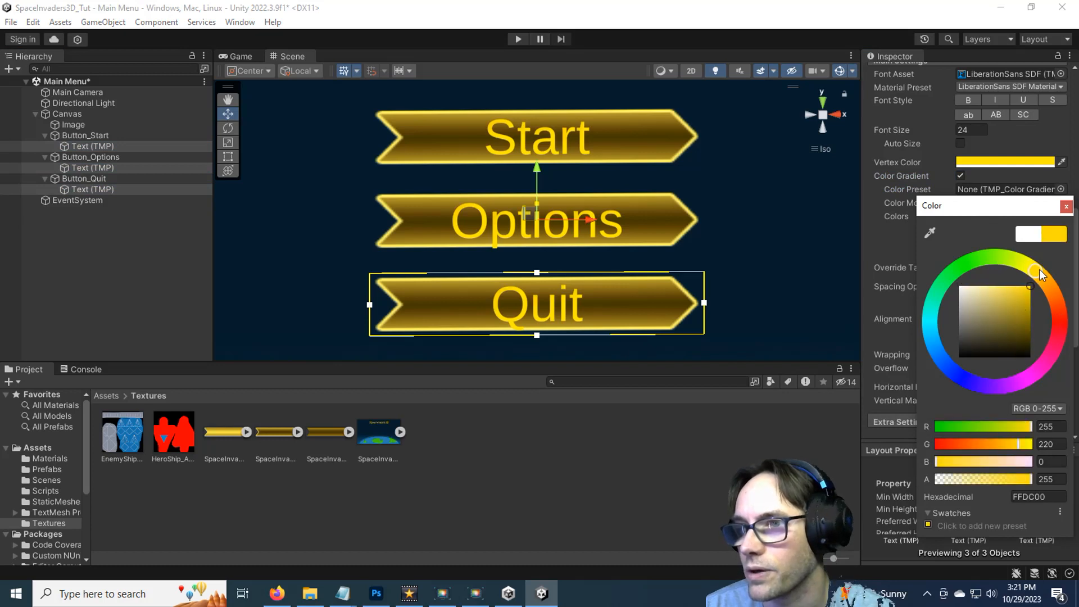
{"action": "left_click", "coordinate": [1065, 207]}
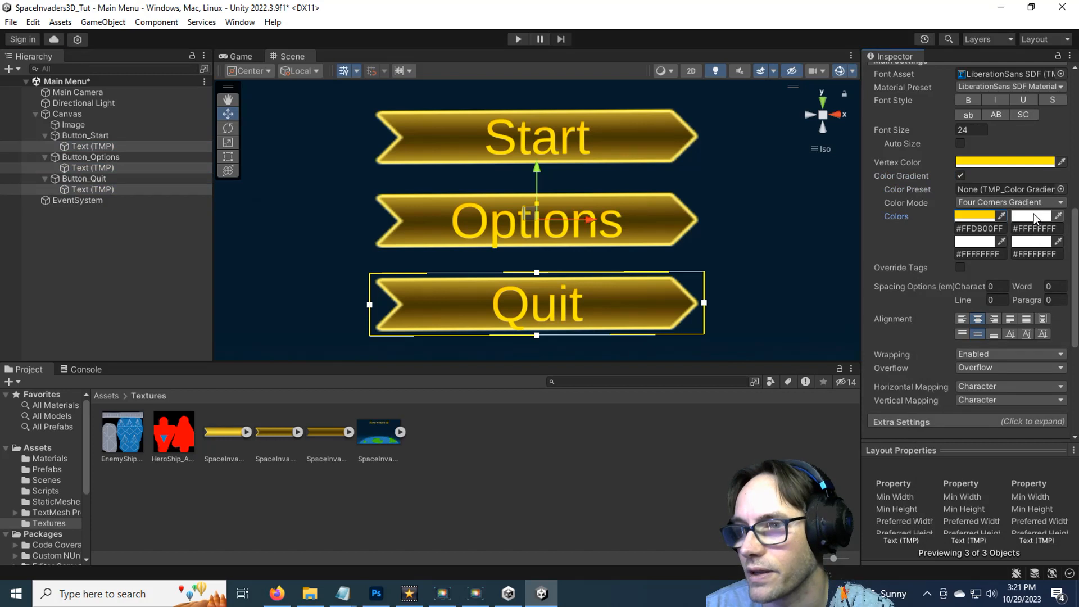
Set the top-right corner color of the texts' gradient to dark gold 786100.
{"action": "left_click", "coordinate": [1034, 215]}
{"action": "left_click", "coordinate": [1041, 268]}
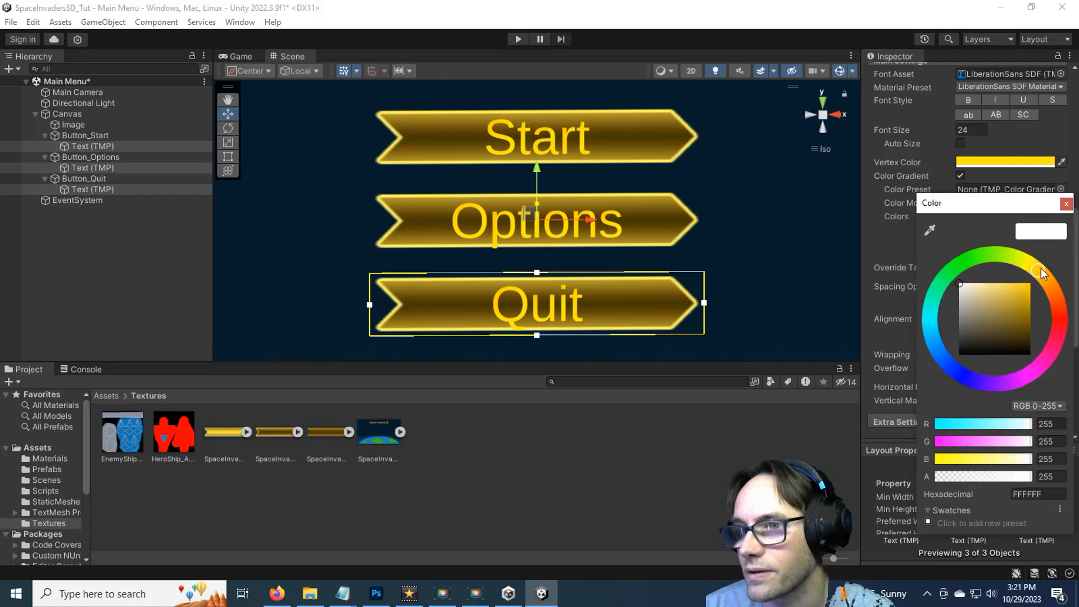
{"action": "mouse_move", "coordinate": [1027, 319]}
{"action": "left_mouse_down"}
{"action": "mouse_move", "coordinate": [1055, 337]}
{"action": "mouse_move", "coordinate": [1062, 328]}
{"action": "left_mouse_up"}
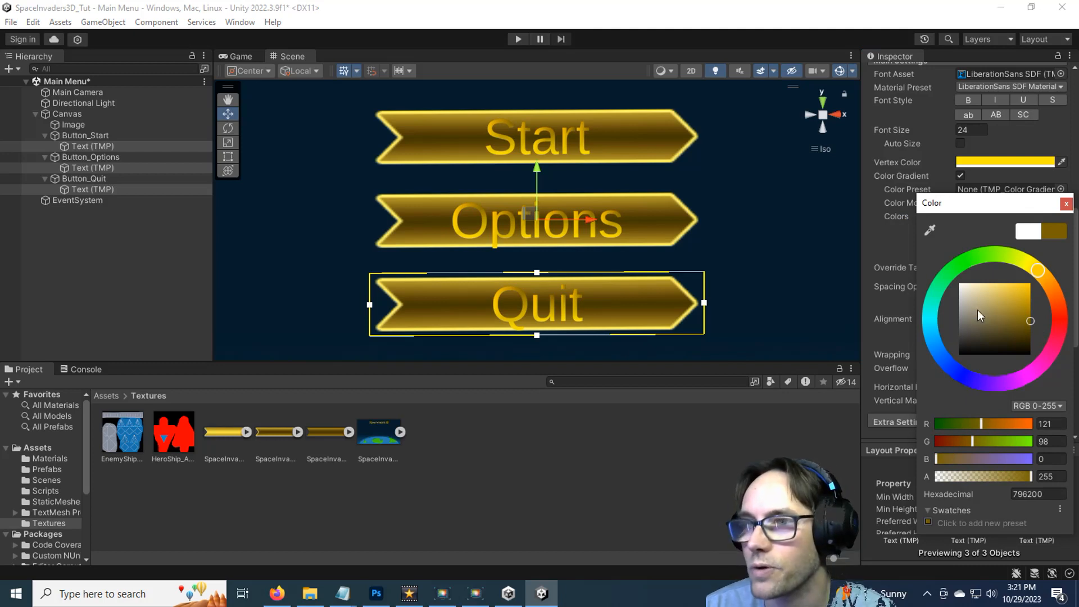
{"action": "left_click", "coordinate": [1066, 204]}
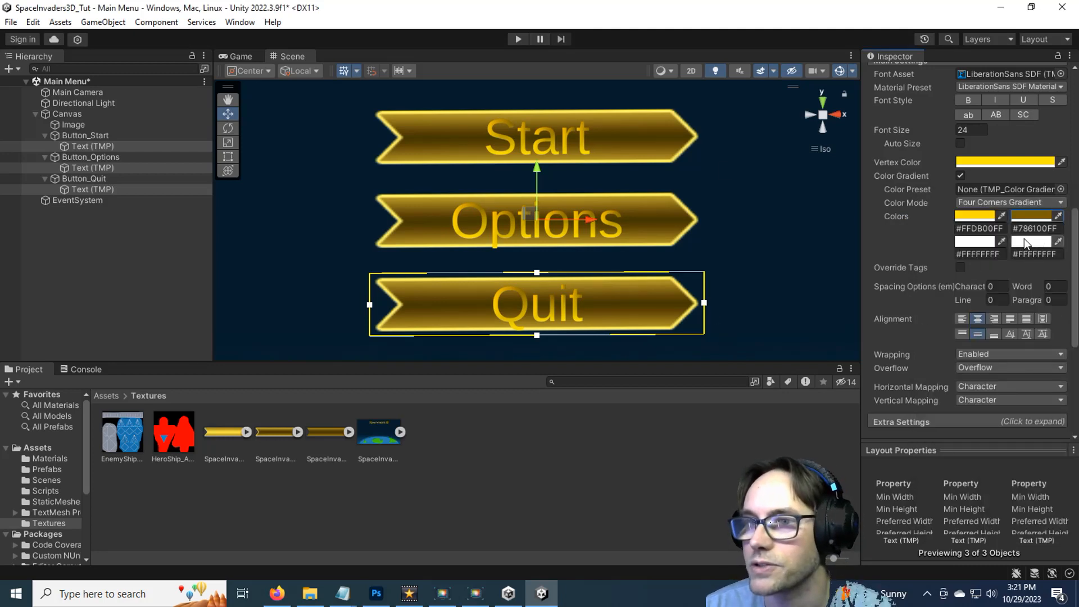
Set the bottom-left corner color of the texts' gradient to yellow FFDE00.
{"action": "left_click", "coordinate": [973, 244]}
{"action": "left_click", "coordinate": [1035, 297]}
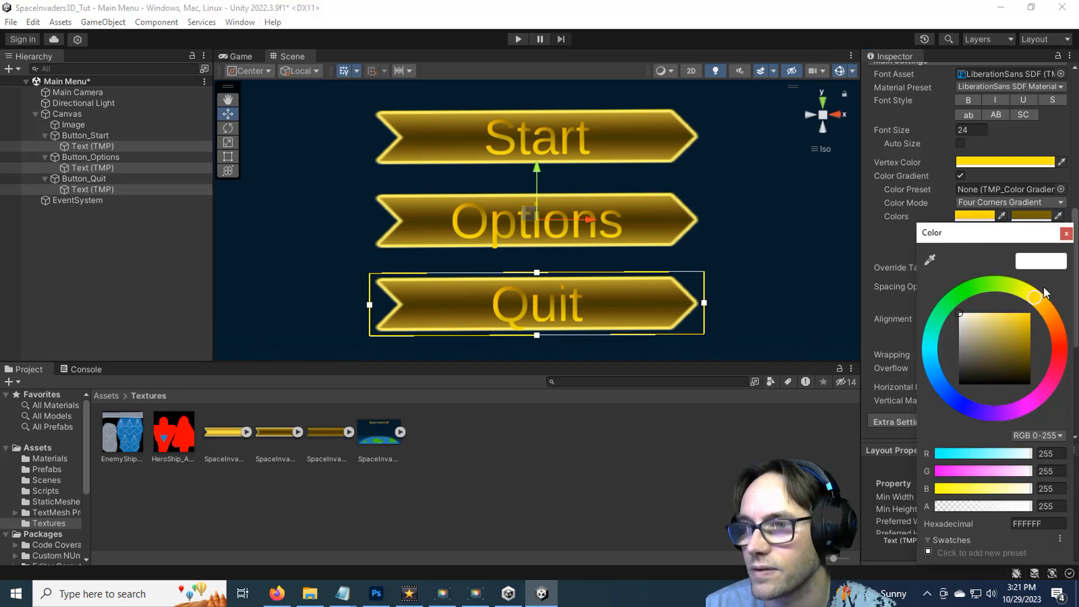
{"action": "left_click", "coordinate": [1019, 322]}
{"action": "left_click_drag", "start_coordinate": [1019, 323], "coordinate": [1055, 293]}
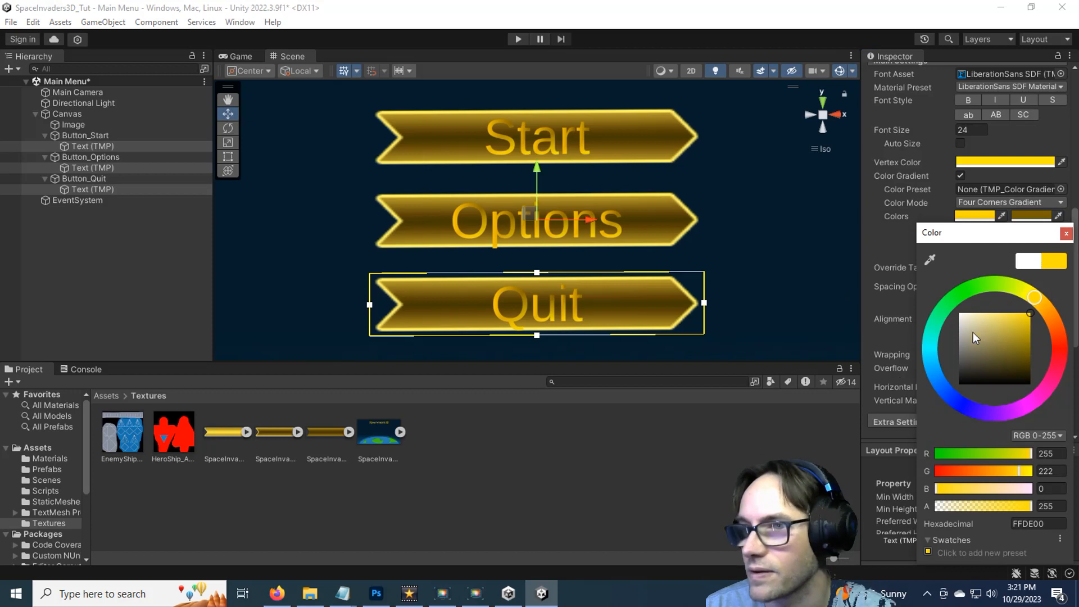
{"action": "left_click", "coordinate": [1065, 234]}
Set the bottom-right corner color of the texts' gradient to orange-yellow FFC900.
{"action": "left_click", "coordinate": [1029, 245]}
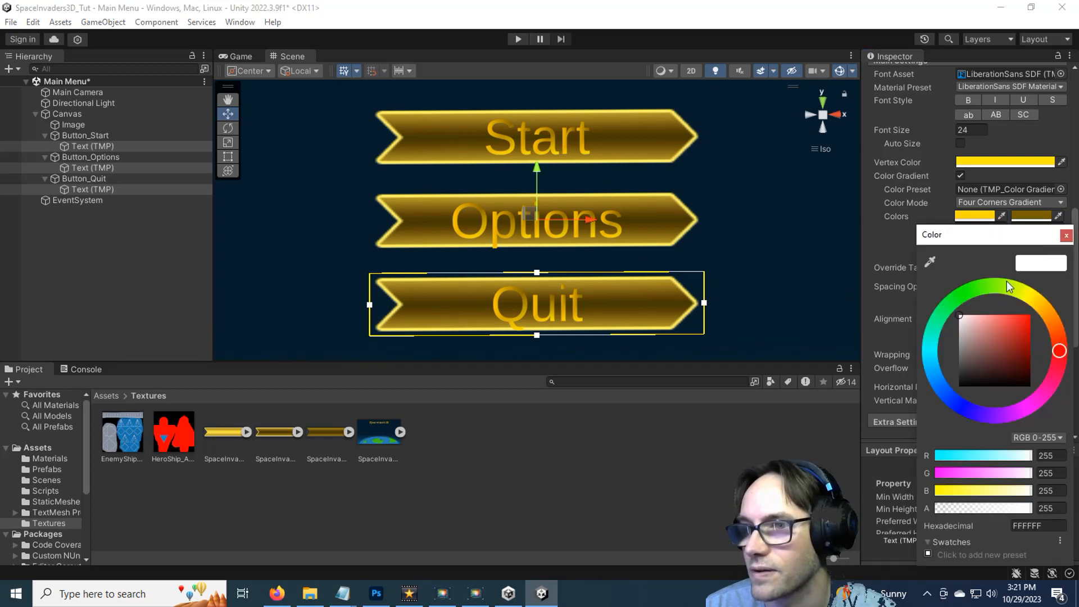
{"action": "left_click", "coordinate": [1036, 298]}
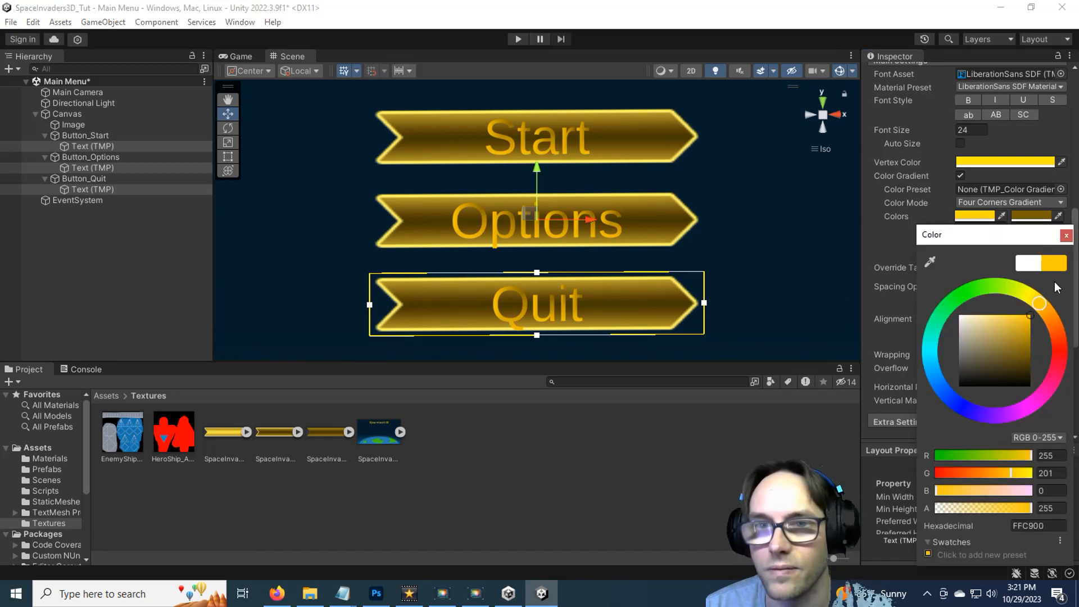
{"action": "left_click", "coordinate": [1067, 236]}
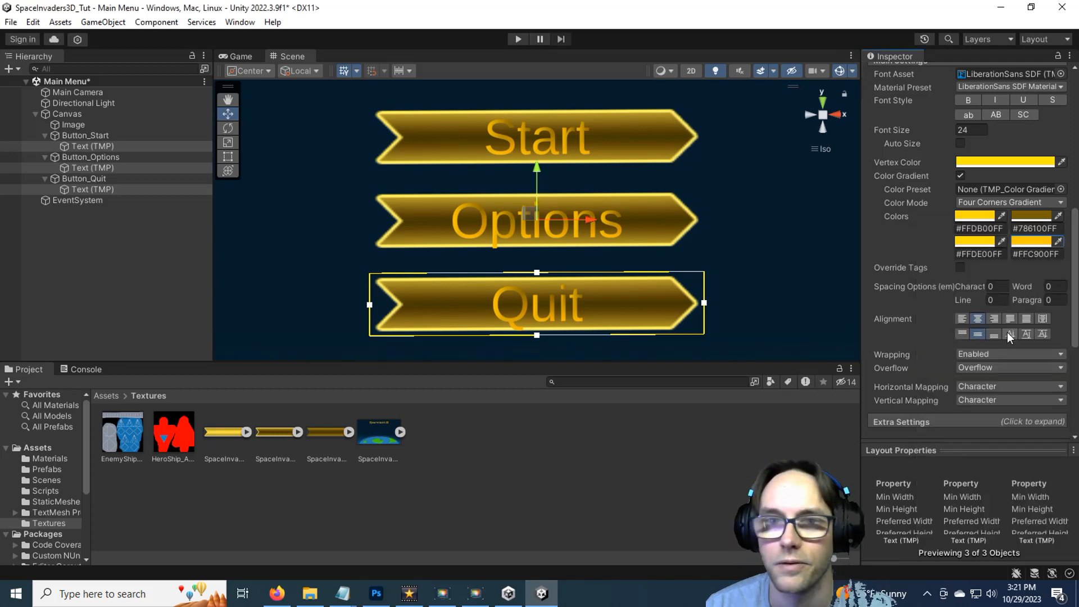
View the whole menu with nothing selected and run the scene to test the menu buttons, ending back in edit mode.
{"action": "left_click", "coordinate": [612, 430]}
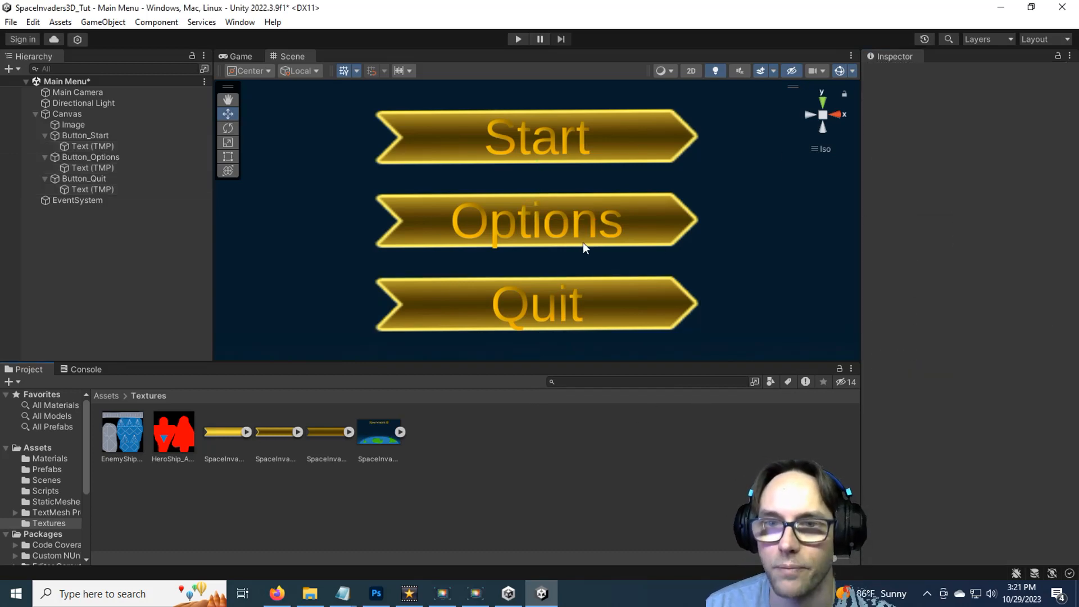
{"action": "scroll", "coordinate": [617, 249], "scroll_direction": "down", "scroll_amount": 8}
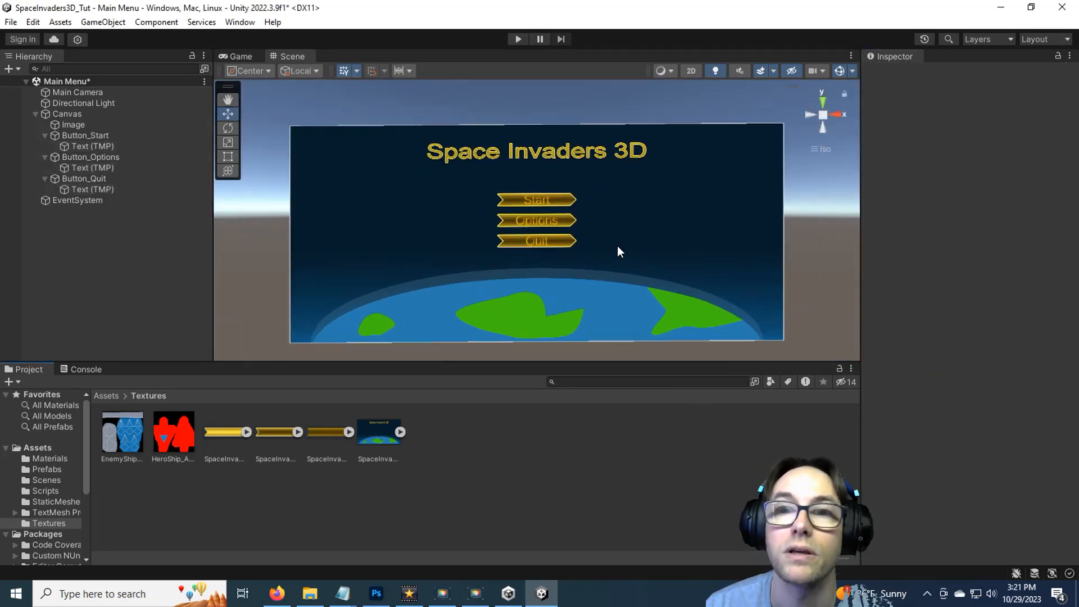
{"action": "left_click", "coordinate": [517, 39]}
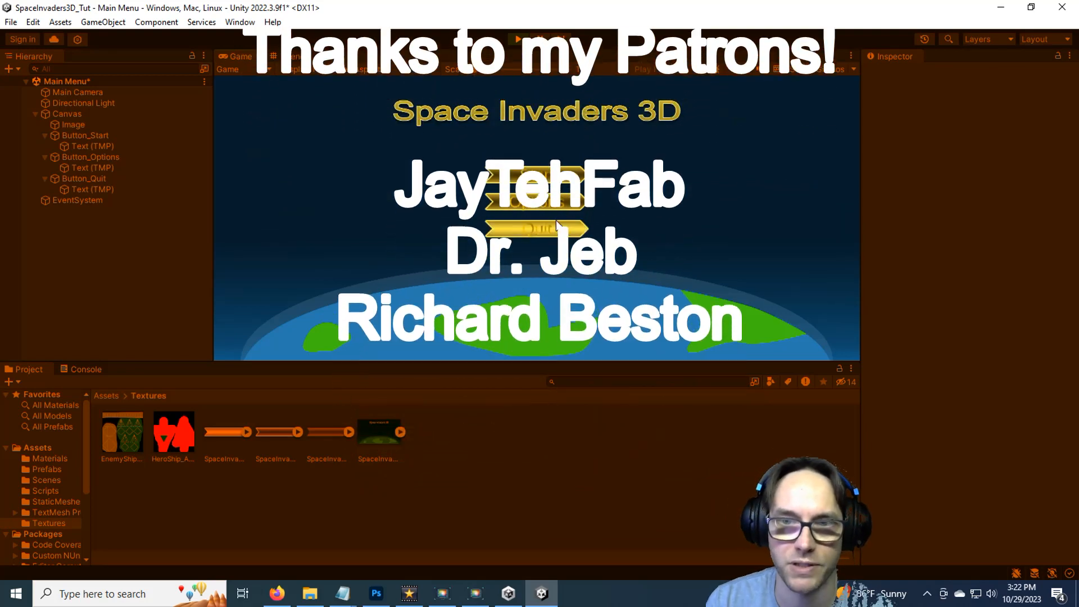
{"action": "left_click", "coordinate": [516, 39]}
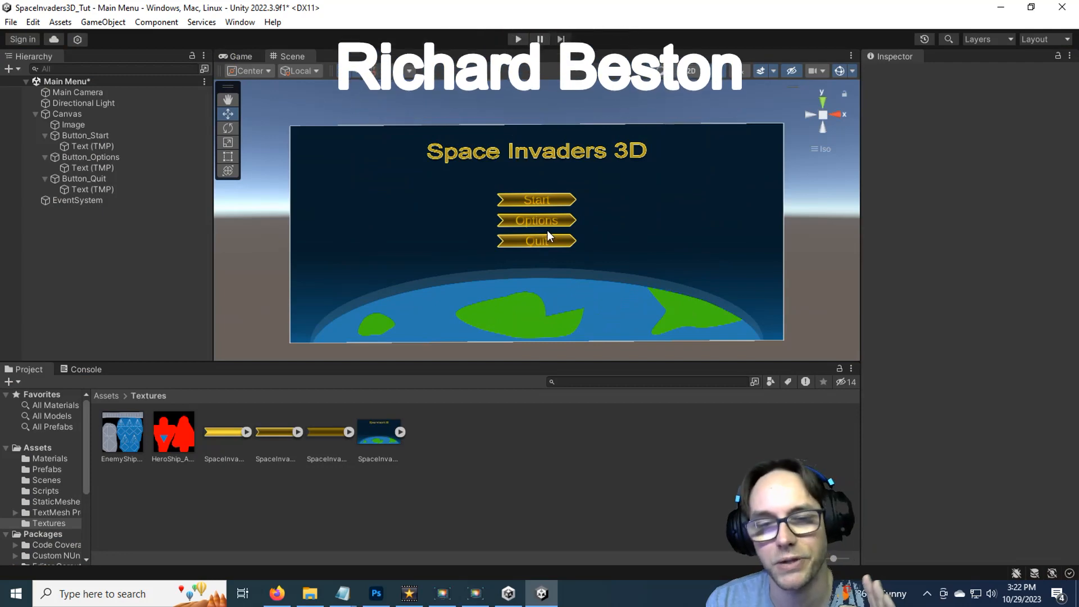